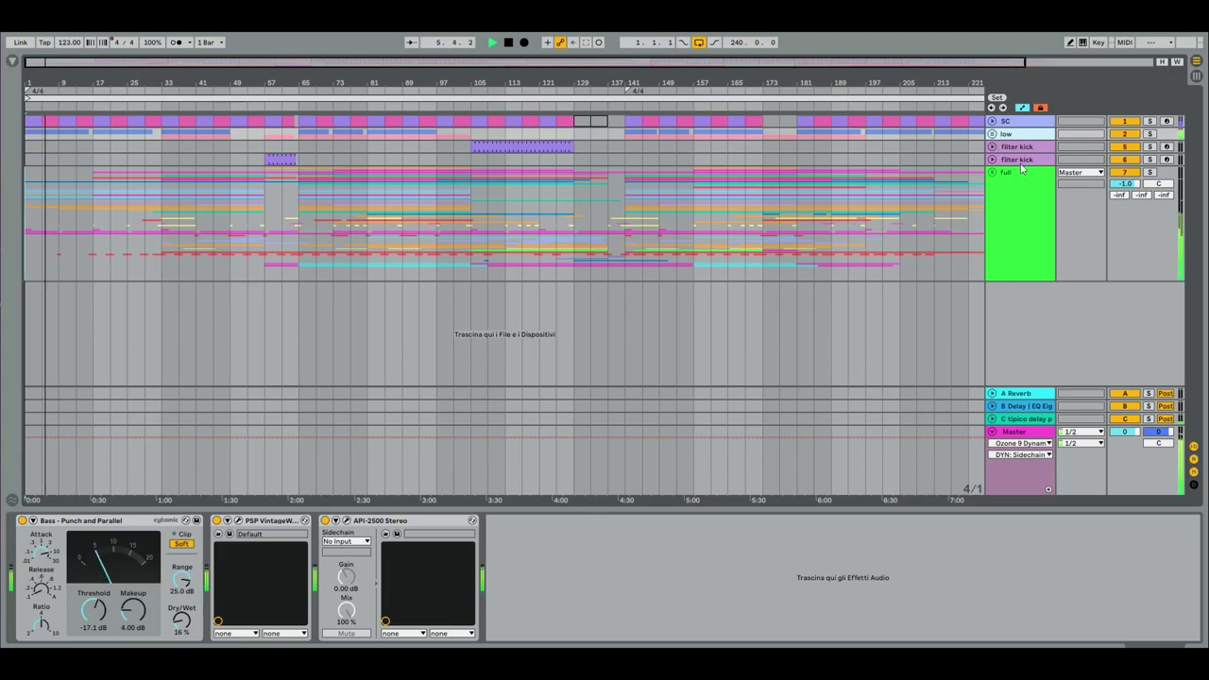
- Show the devices of the kick gai track in the low group and inspect its iZotope Trash 2 settings
{"action": "left_click", "coordinate": [1019, 182]}
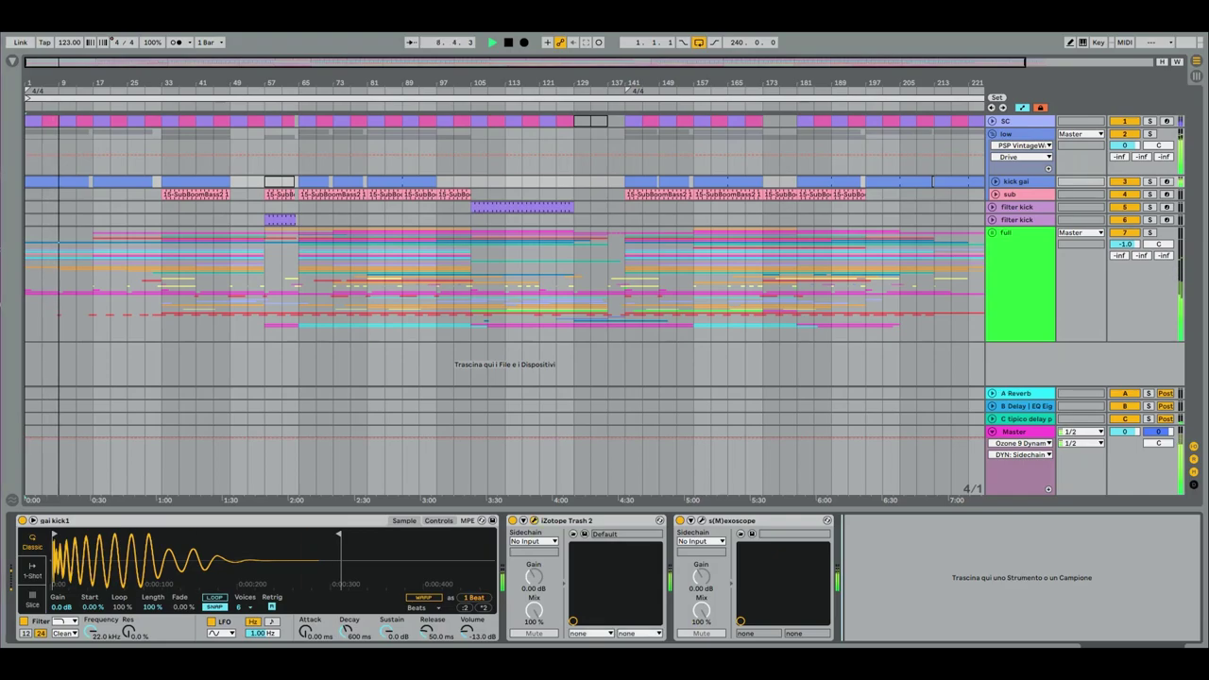
{"action": "left_click_drag", "start_coordinate": [1208, 222], "coordinate": [876, 177]}
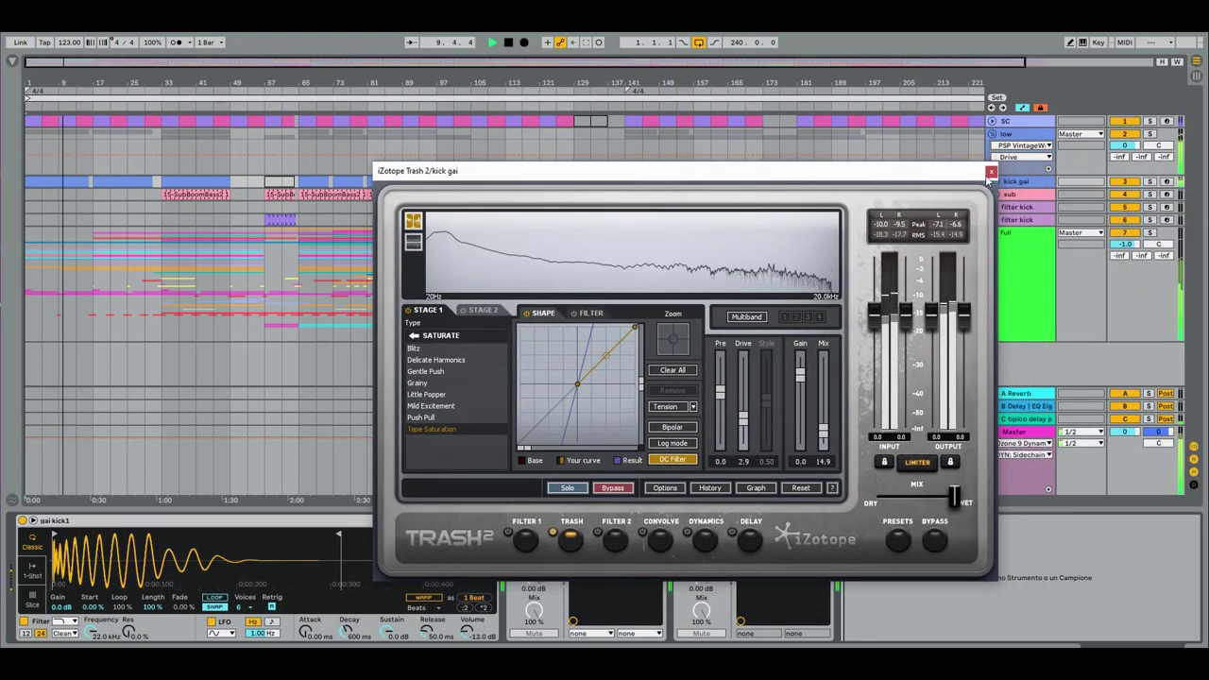
{"action": "left_click", "coordinate": [991, 171]}
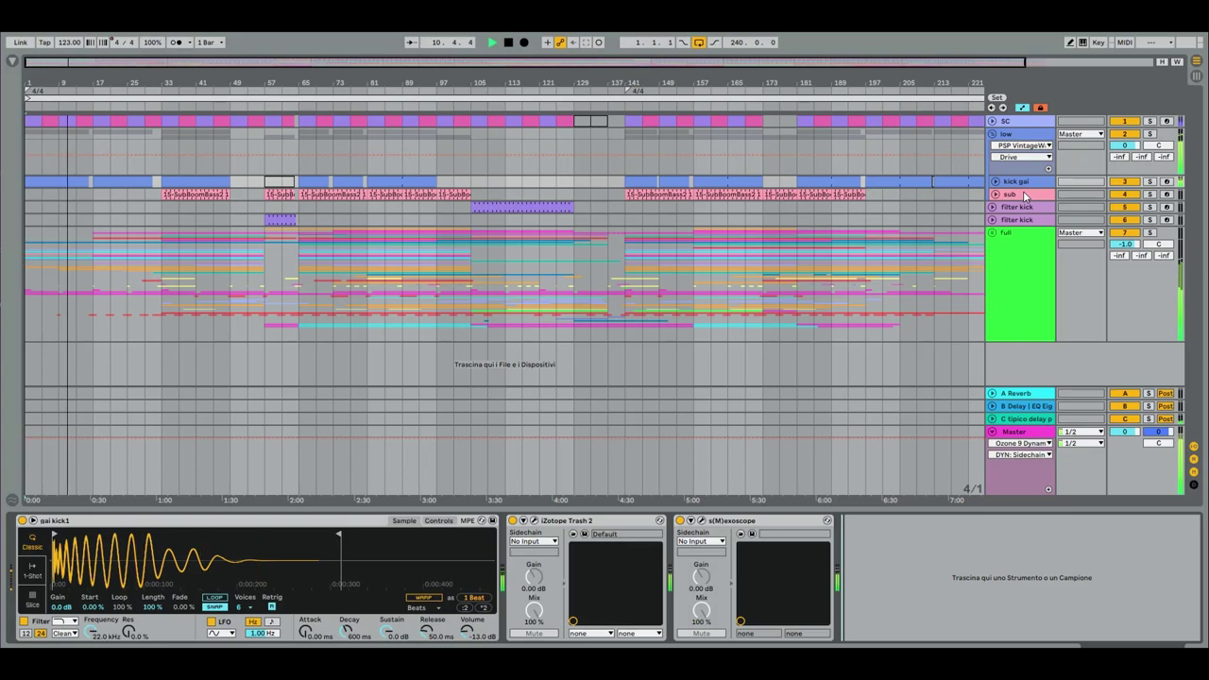
{"action": "left_click", "coordinate": [1022, 184]}
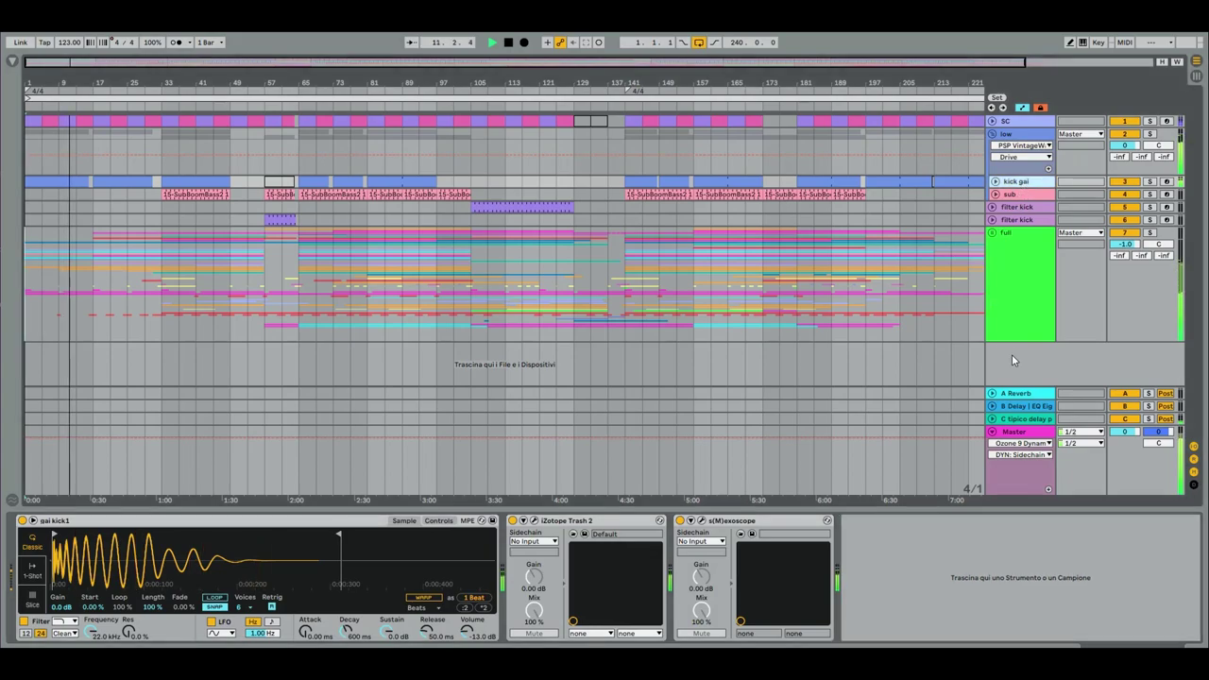
- Inspect the Ozone 9 Exciter and FabFilter Pro-Q 3 settings on the sub track
{"action": "left_click", "coordinate": [1020, 196]}
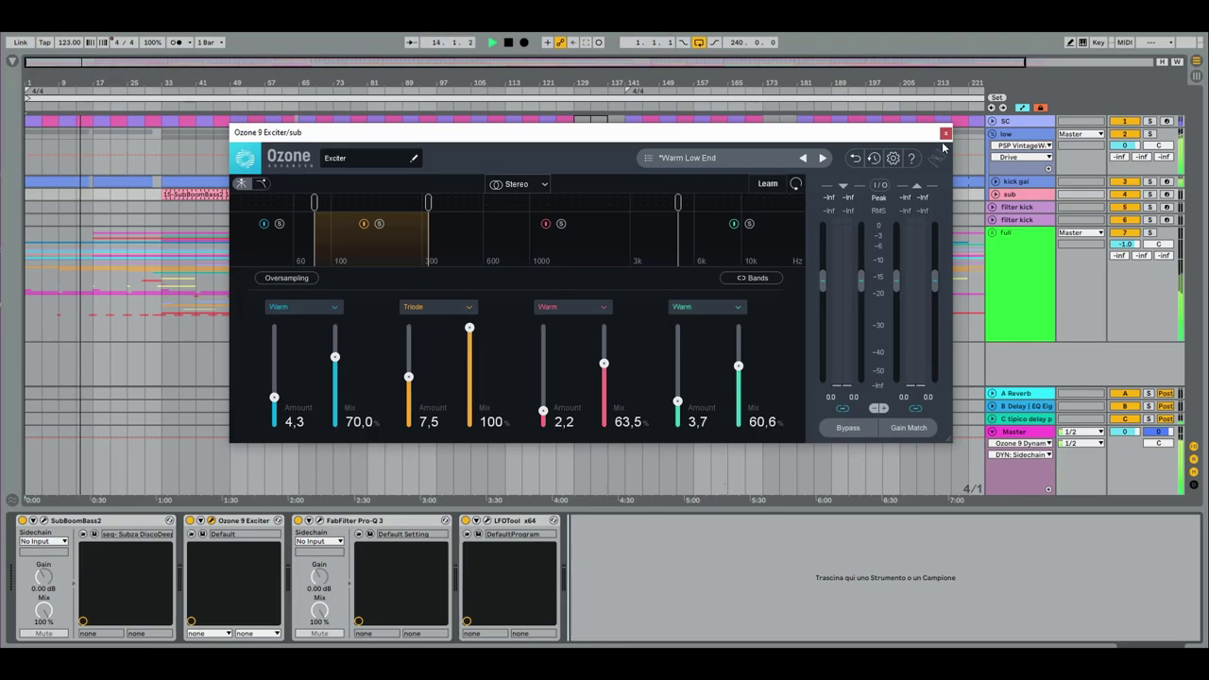
{"action": "left_click", "coordinate": [945, 133]}
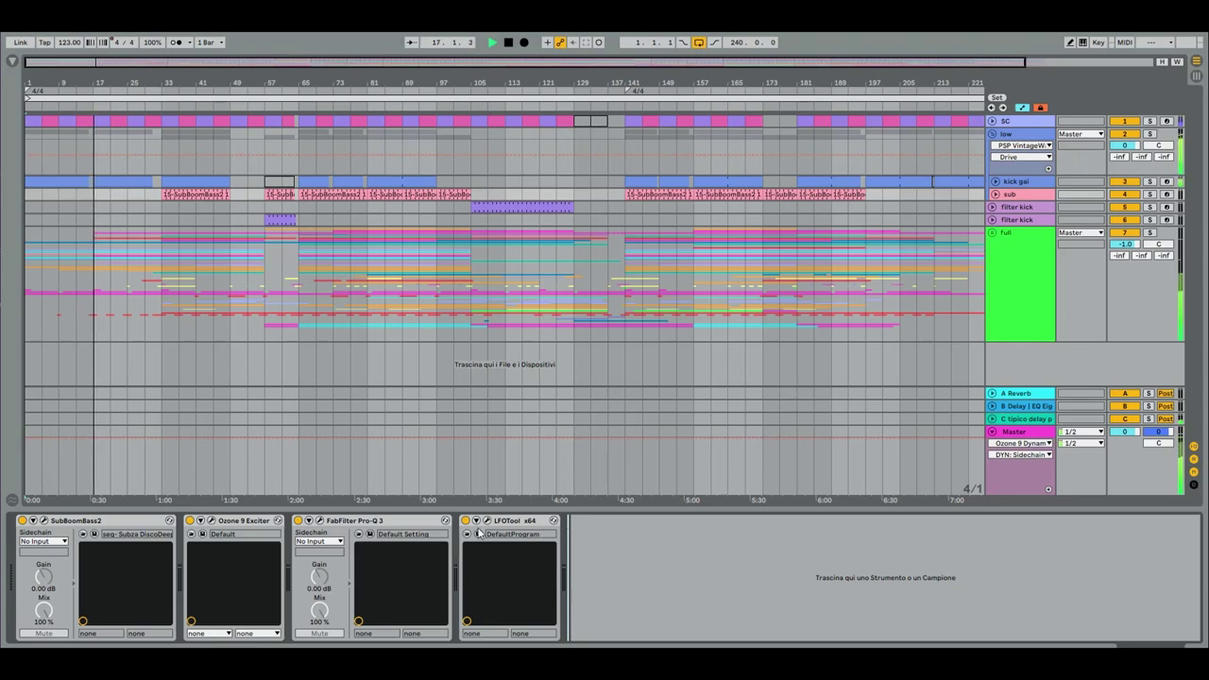
{"action": "left_click", "coordinate": [416, 522]}
{"action": "left_click", "coordinate": [319, 521]}
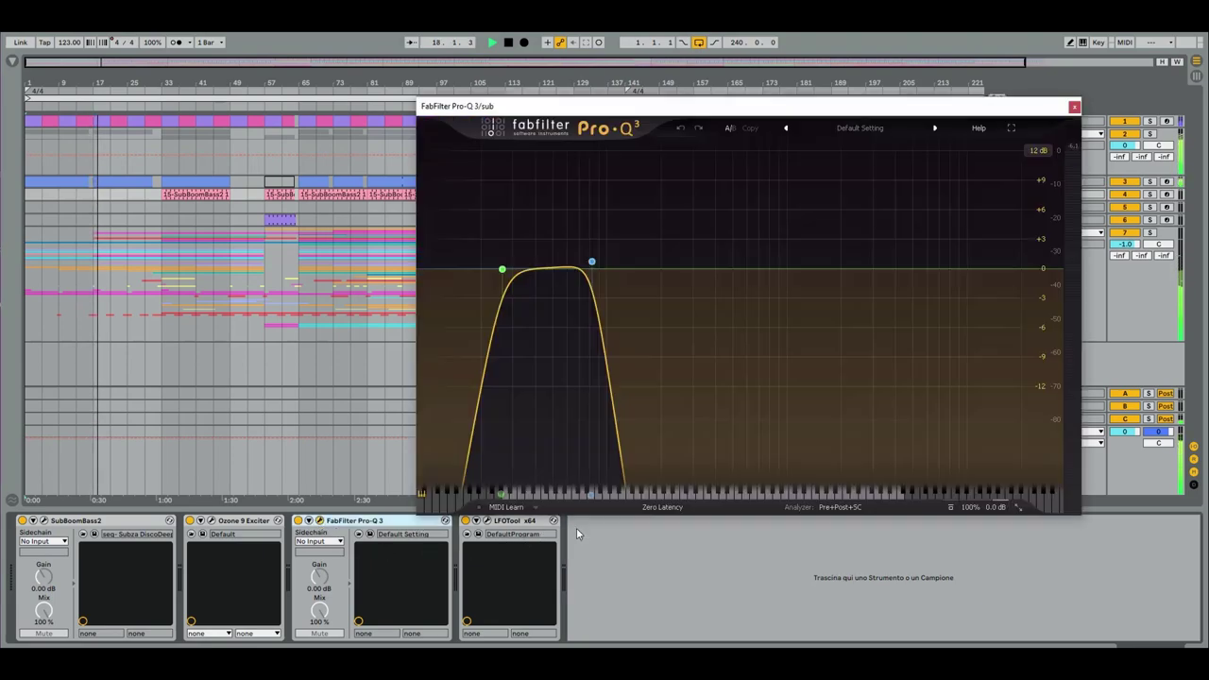
{"action": "left_click", "coordinate": [1074, 106]}
{"action": "left_click", "coordinate": [651, 611]}
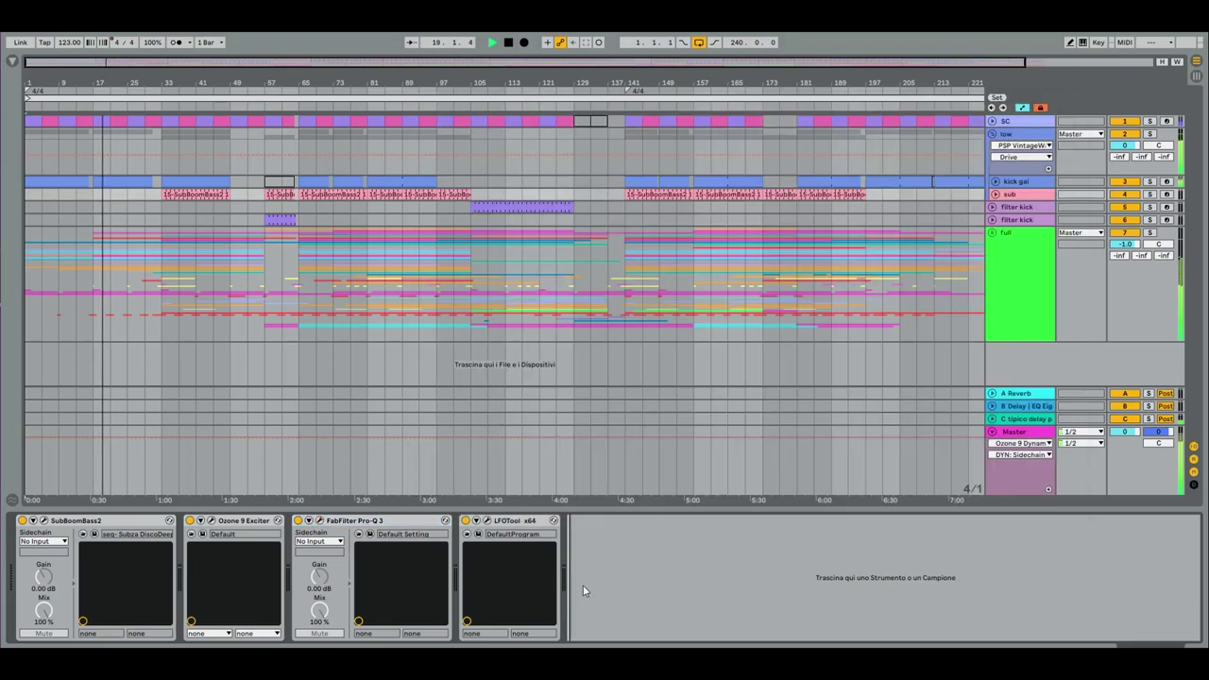
- Inspect the sub track's LFOTool curve and the MIDI notes in its first 15-SubBoomBass2 clip
{"action": "left_click", "coordinate": [488, 520]}
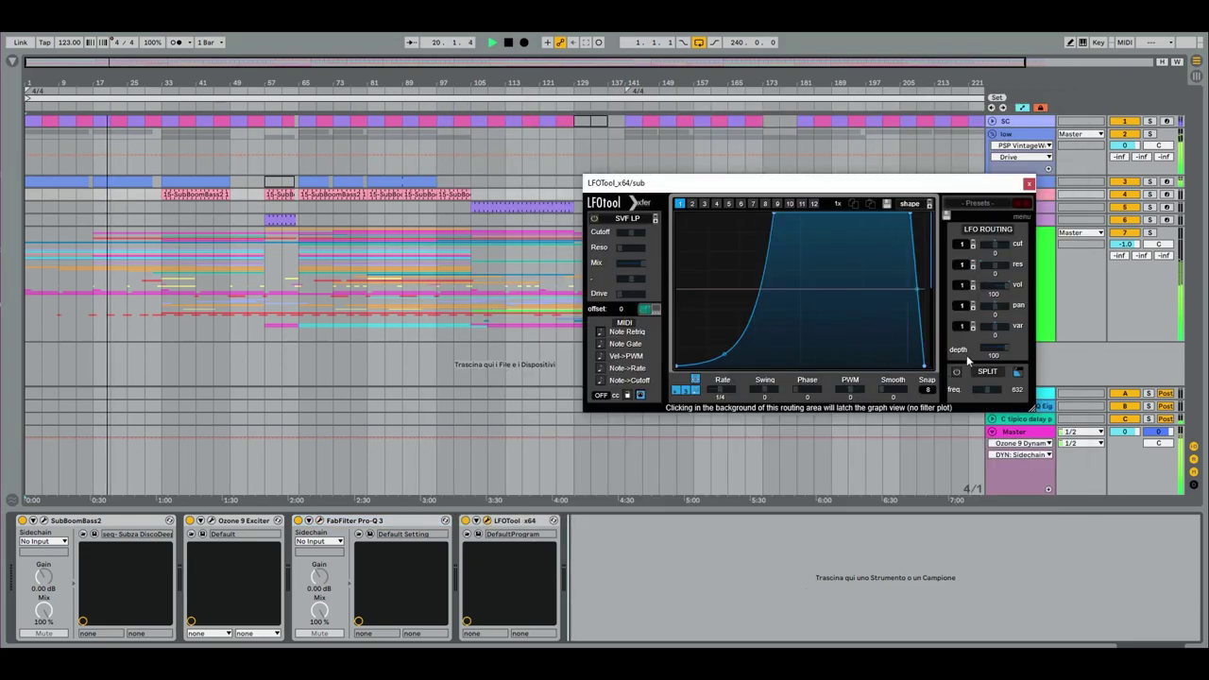
{"action": "left_click", "coordinate": [1028, 182]}
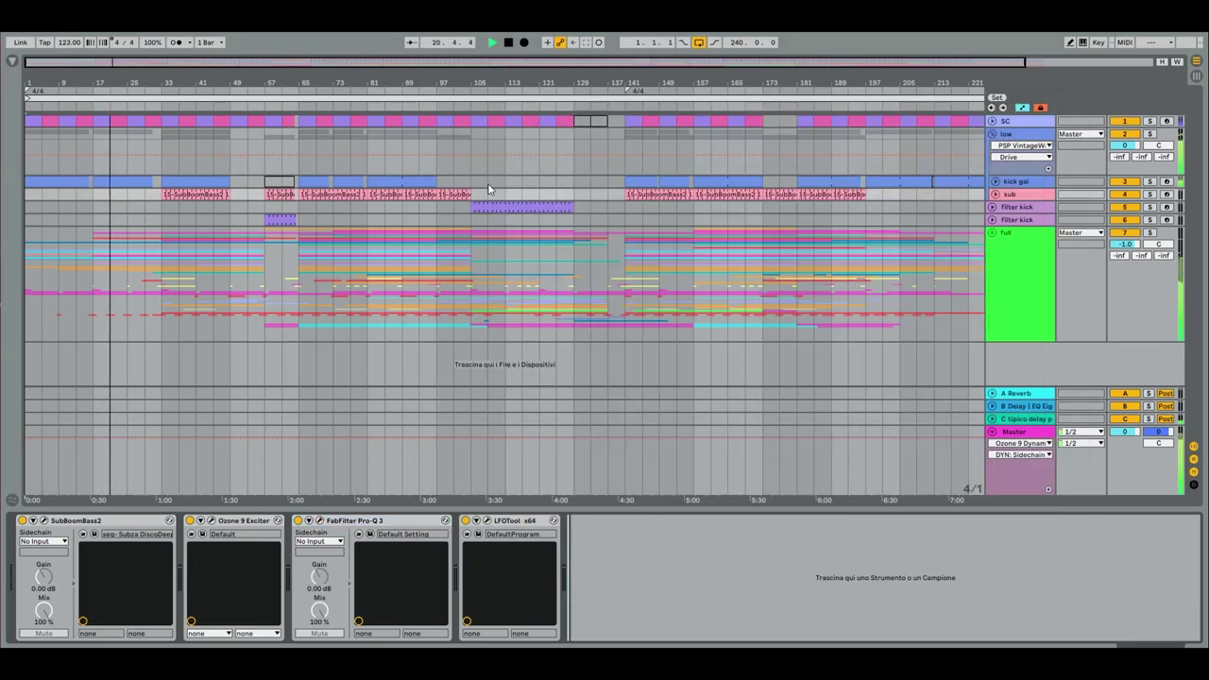
{"action": "double_click", "coordinate": [187, 202]}
{"action": "left_click_drag", "start_coordinate": [827, 278], "coordinate": [825, 489]}
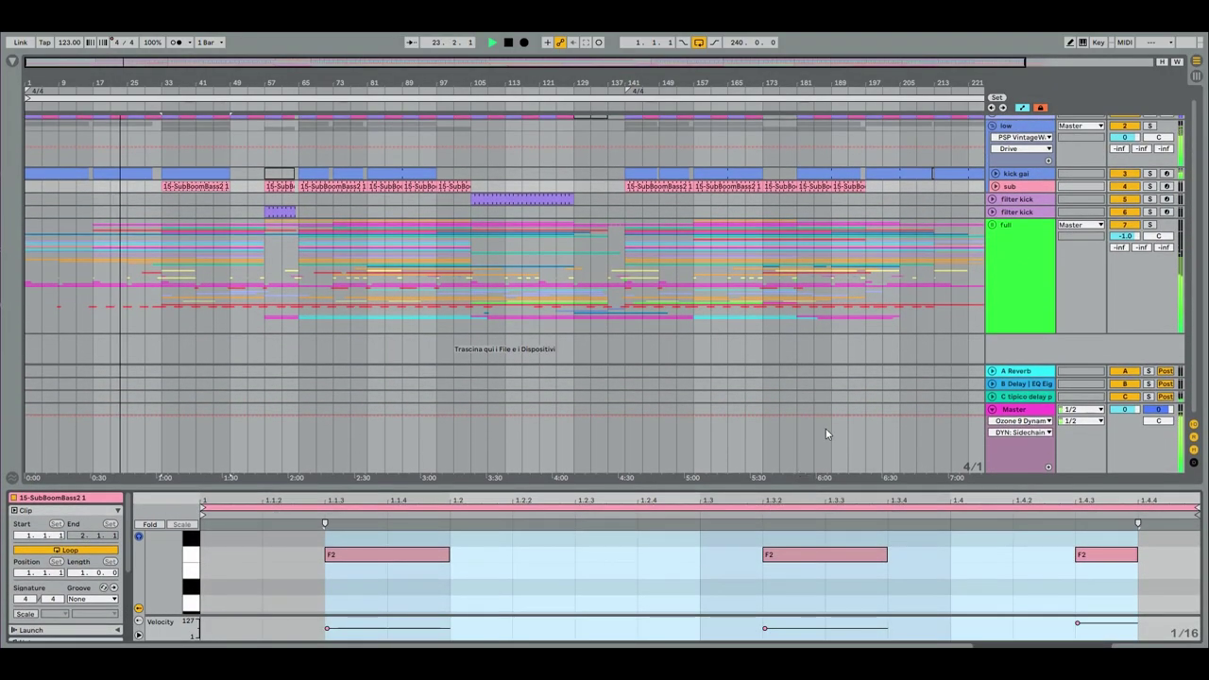
- Show the devices of the first filter kick track and inspect its Newfangled Saturate settings
{"action": "left_click", "coordinate": [1018, 199]}
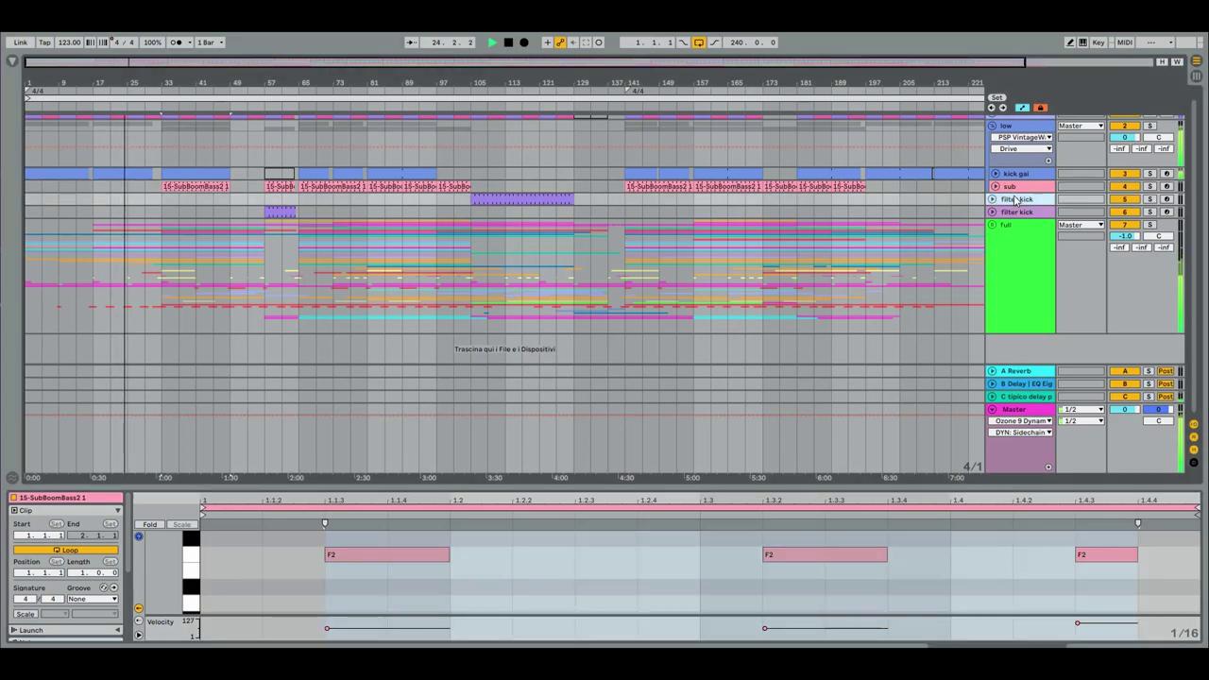
{"action": "double_click", "coordinate": [1023, 202]}
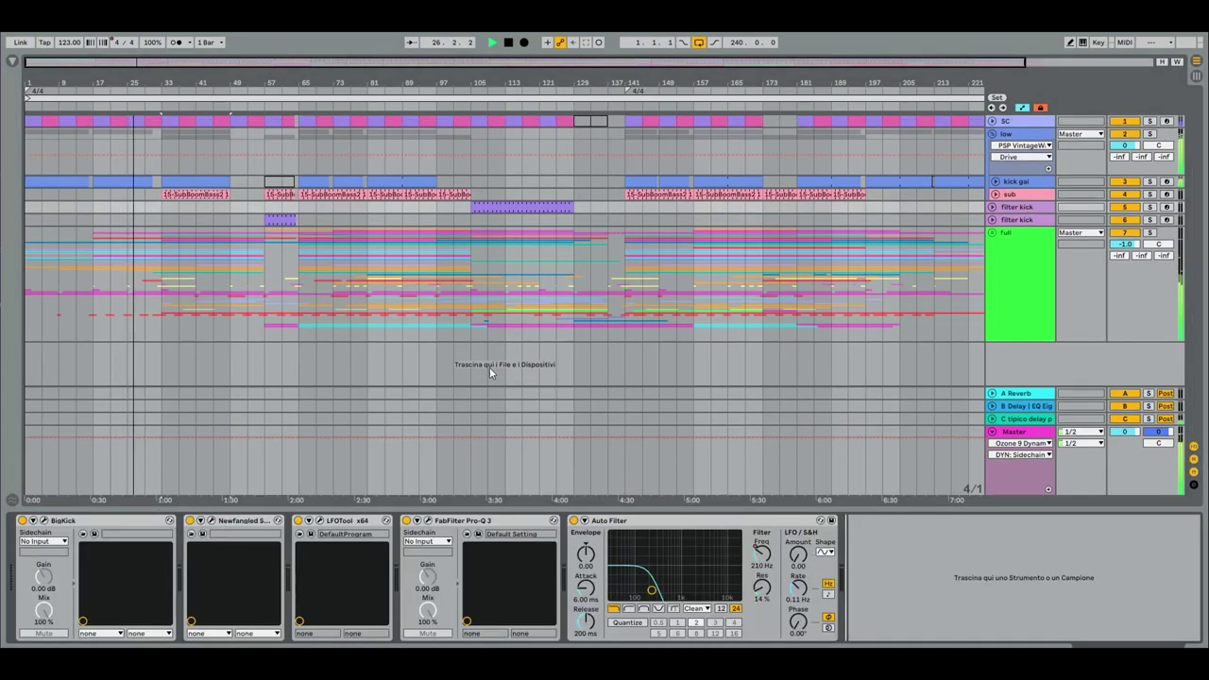
{"action": "left_click", "coordinate": [211, 521]}
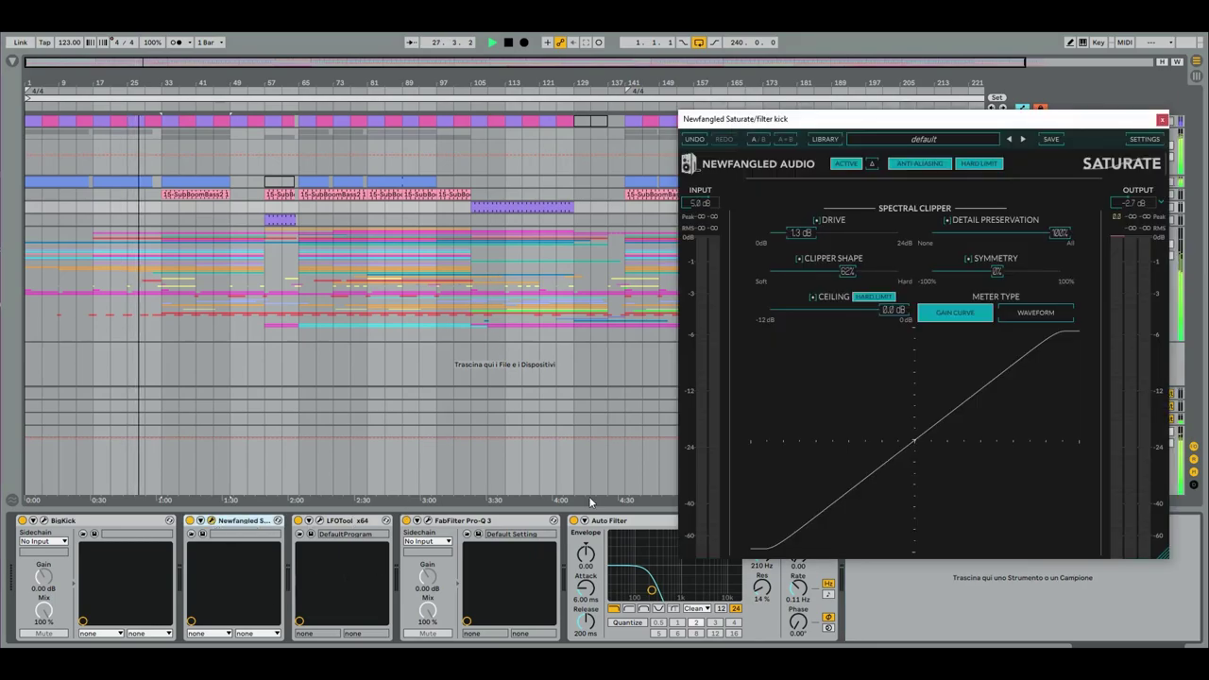
{"action": "left_click", "coordinate": [1163, 120]}
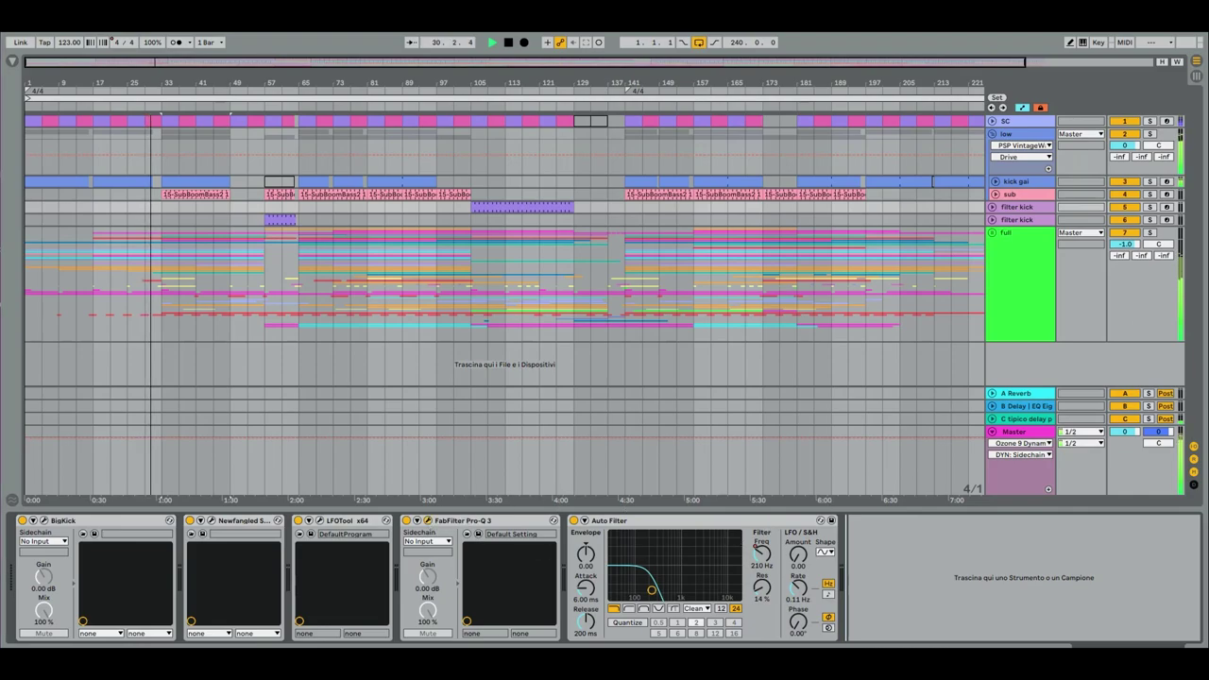
- Inspect the FabFilter Pro-Q 3 equalizer curve and the LFOTool volume shape on the first filter kick track
{"action": "left_click", "coordinate": [428, 521]}
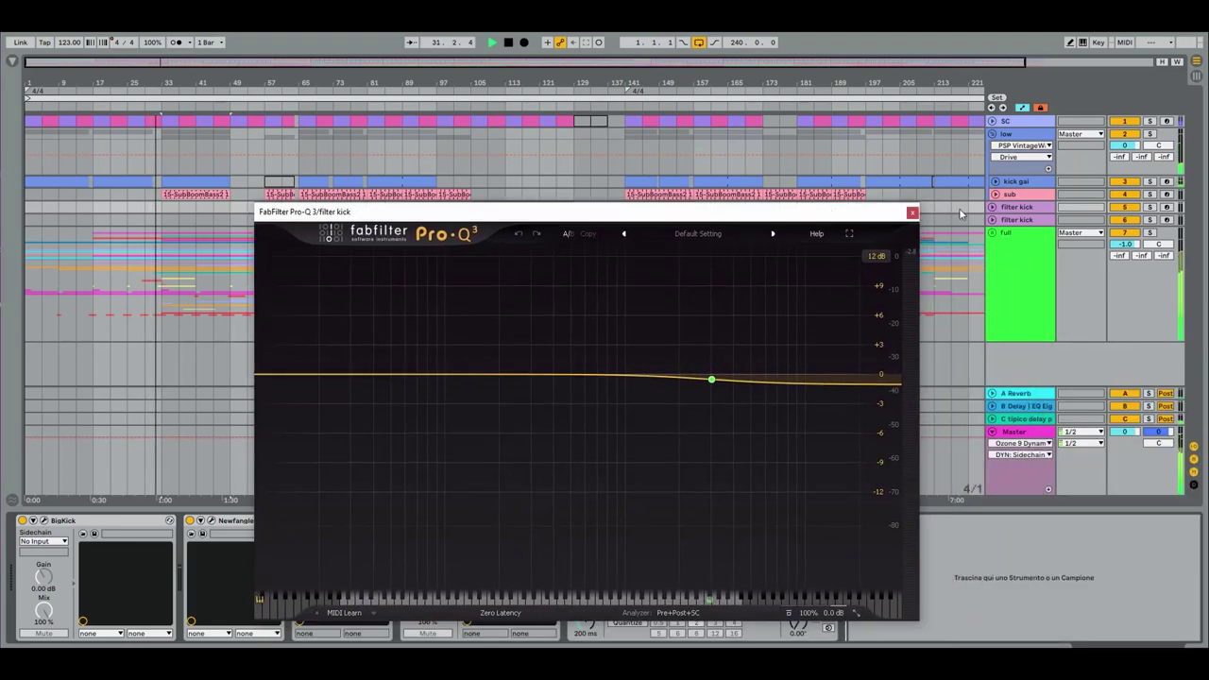
{"action": "left_click", "coordinate": [915, 208]}
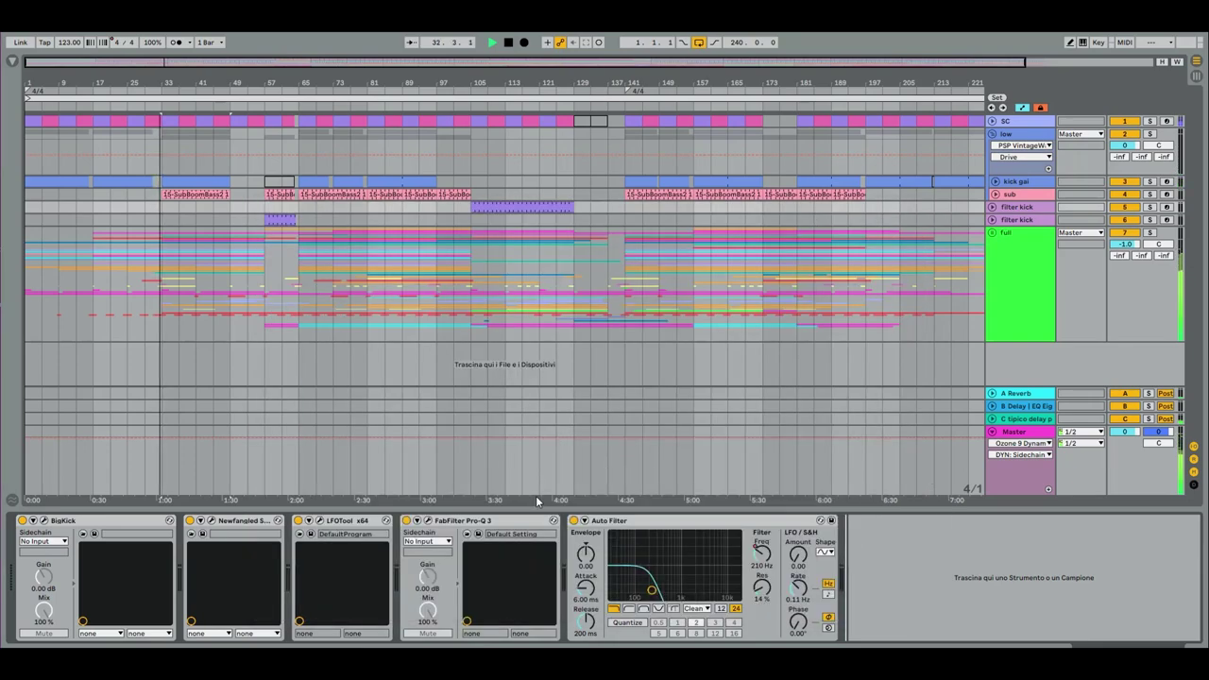
{"action": "left_click", "coordinate": [320, 520]}
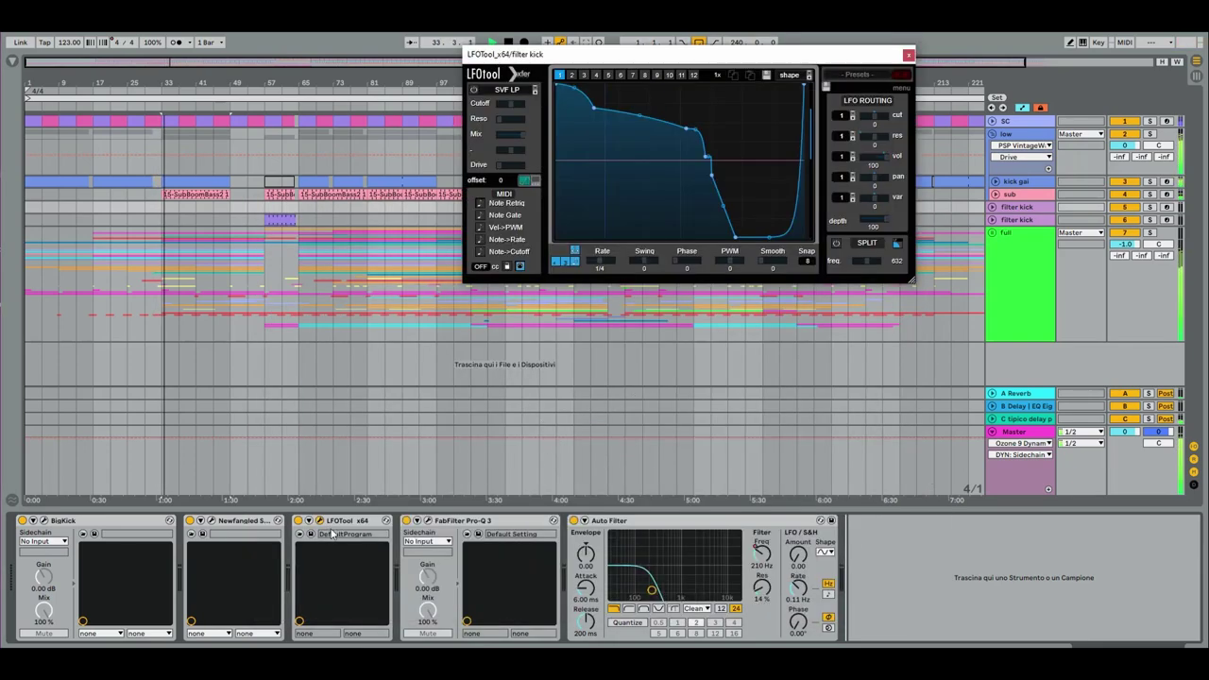
{"action": "left_click", "coordinate": [907, 55]}
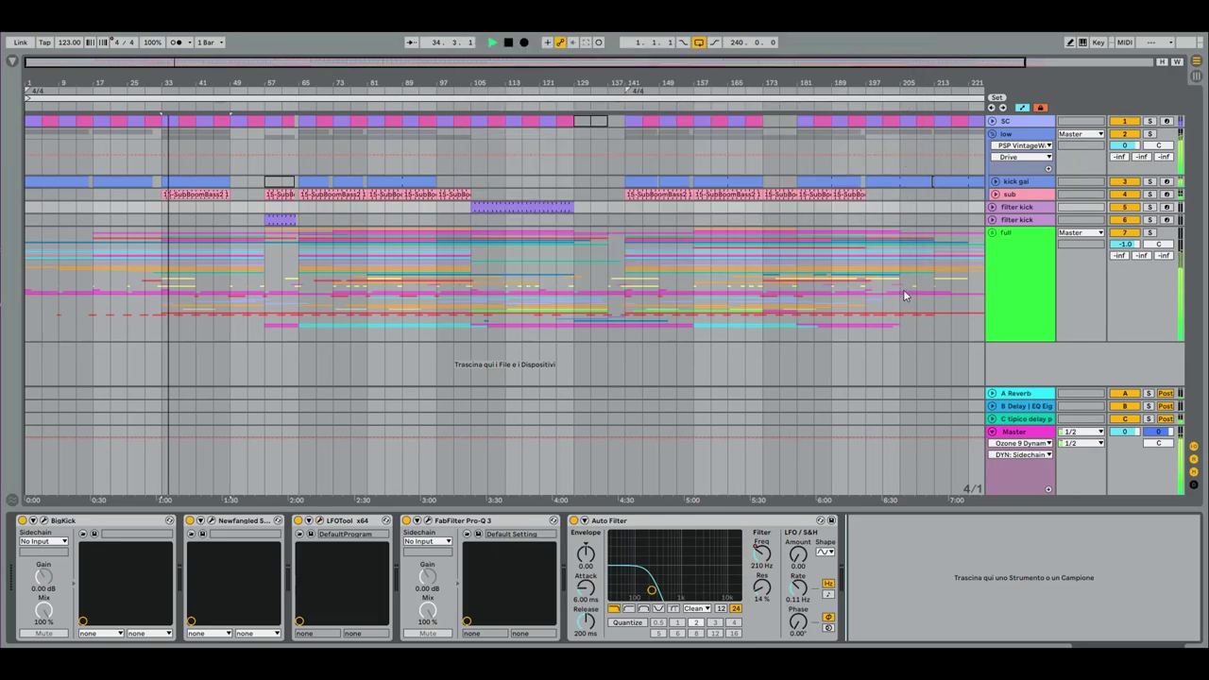
- Return to the sub track and inspect its SubBoomBass2 synthesizer settings
{"action": "left_click", "coordinate": [1022, 196]}
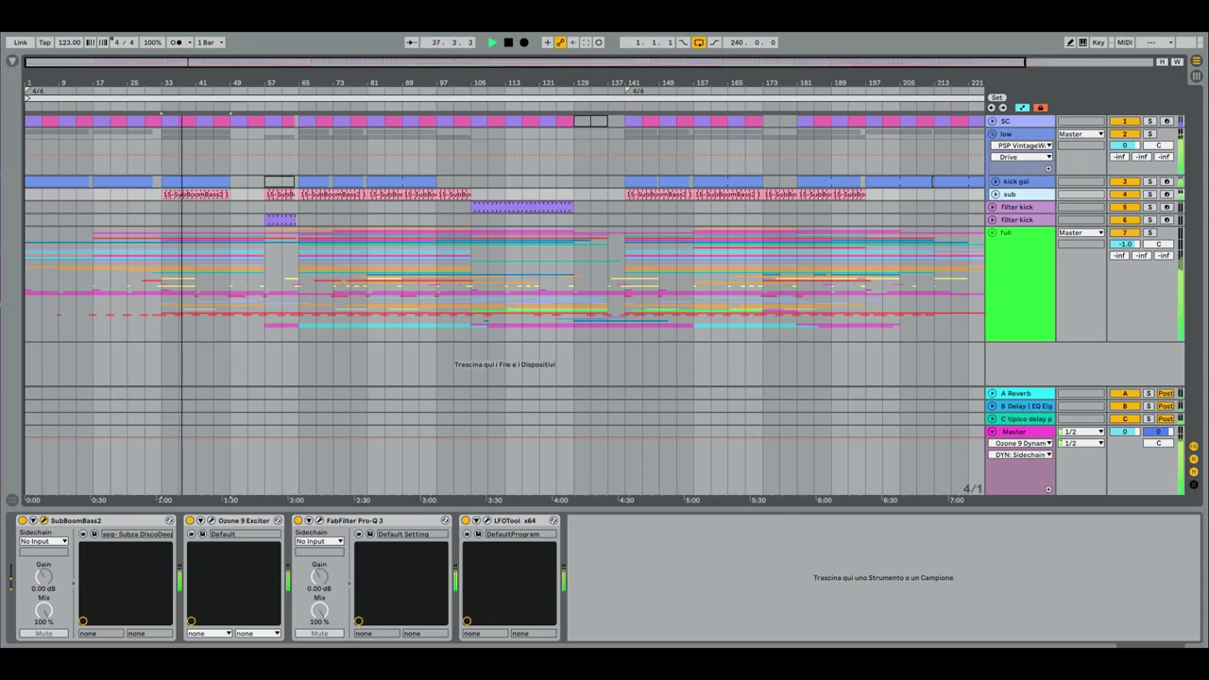
{"action": "left_click_drag", "start_coordinate": [849, 143], "coordinate": [477, 102]}
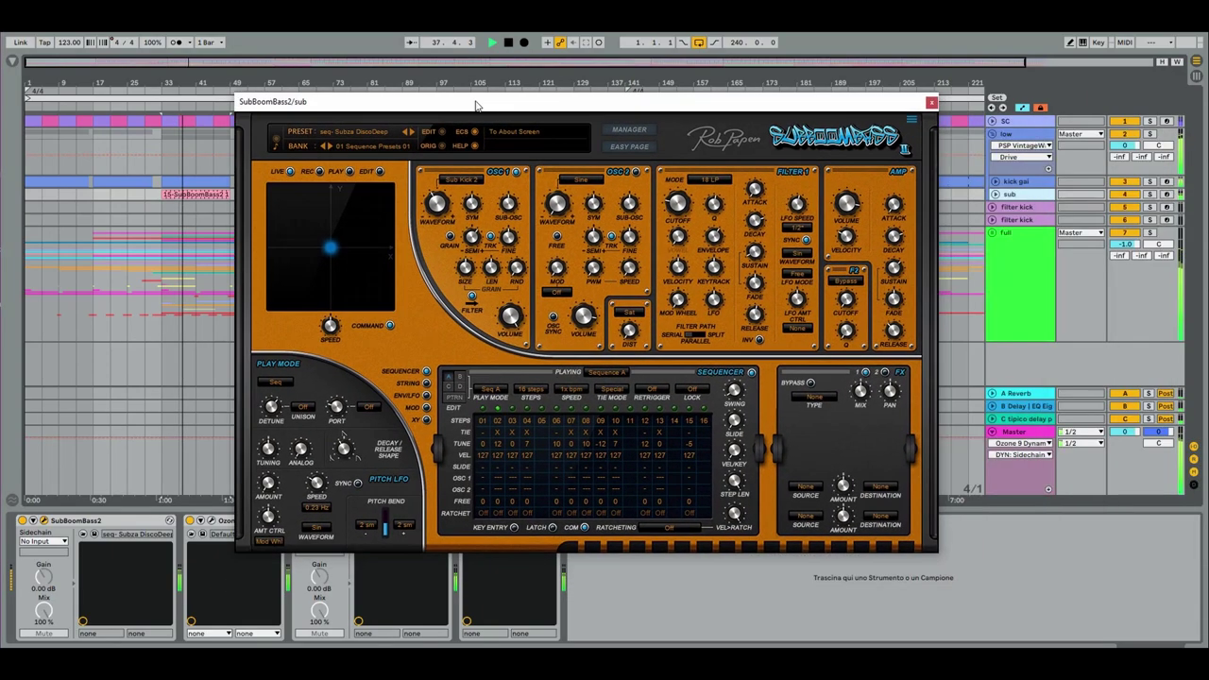
{"action": "left_click", "coordinate": [931, 101]}
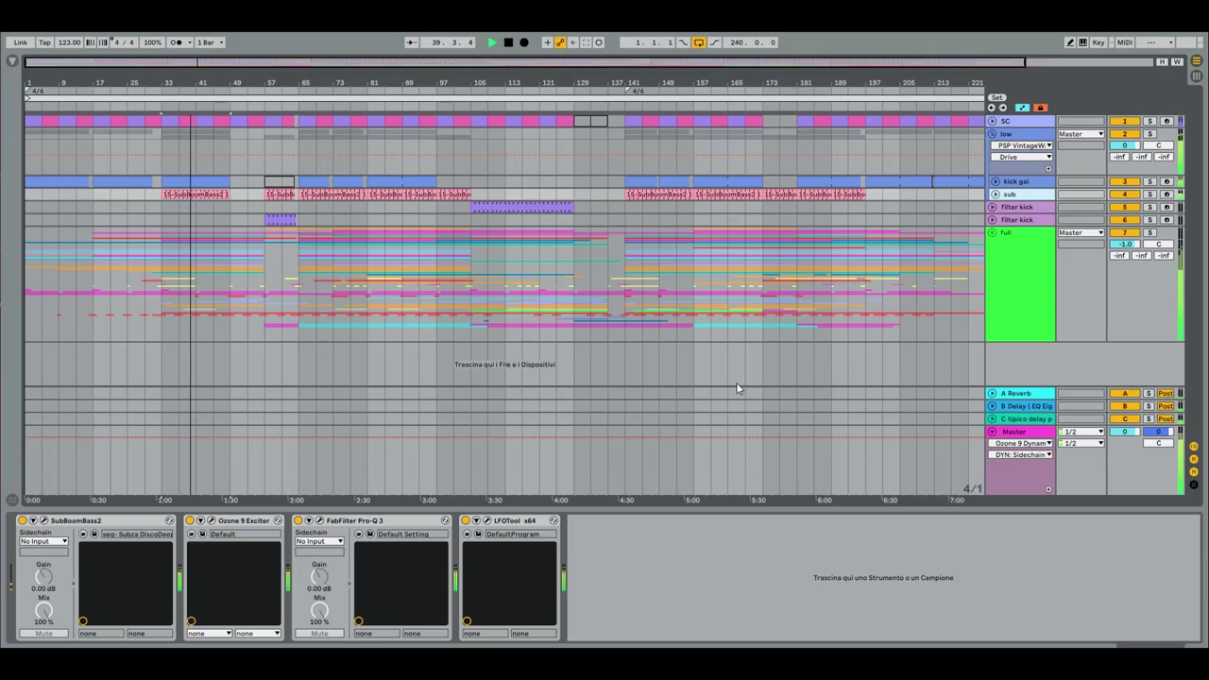
- Unfold the full group and inspect the bx_oberhausen synthesizer on track 9
{"action": "left_click", "coordinate": [993, 233]}
{"action": "scroll", "coordinate": [938, 287], "scroll_direction": "down", "scroll_amount": 2}
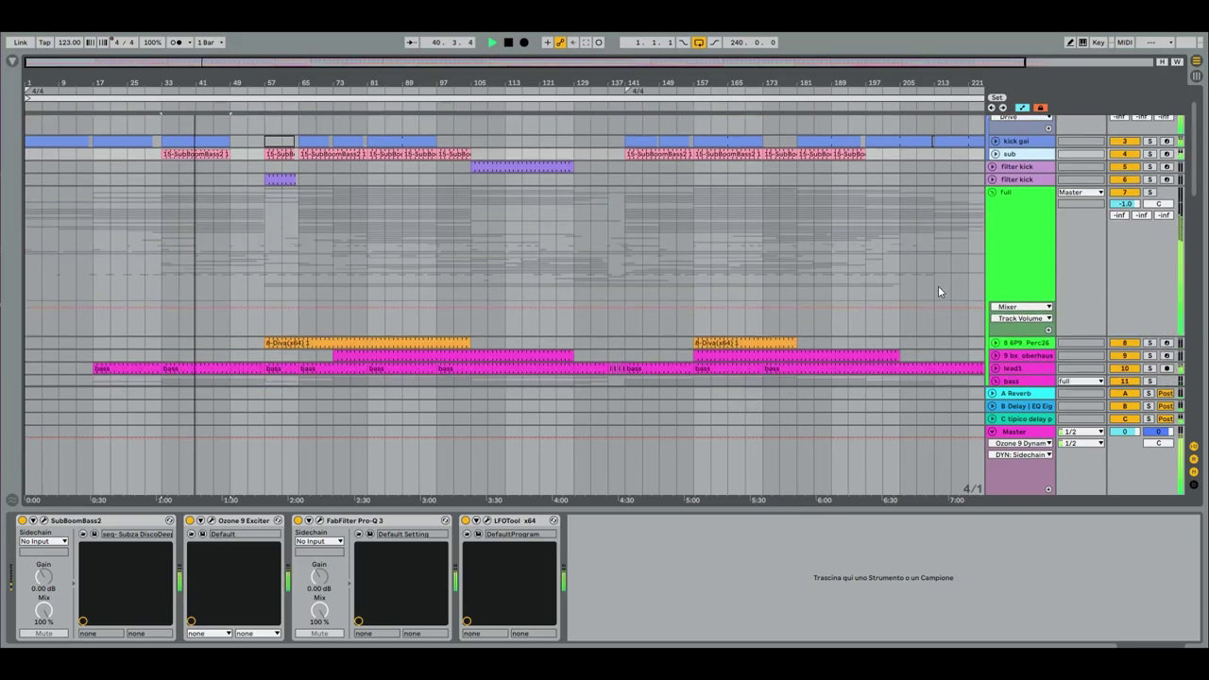
{"action": "left_click", "coordinate": [1044, 320]}
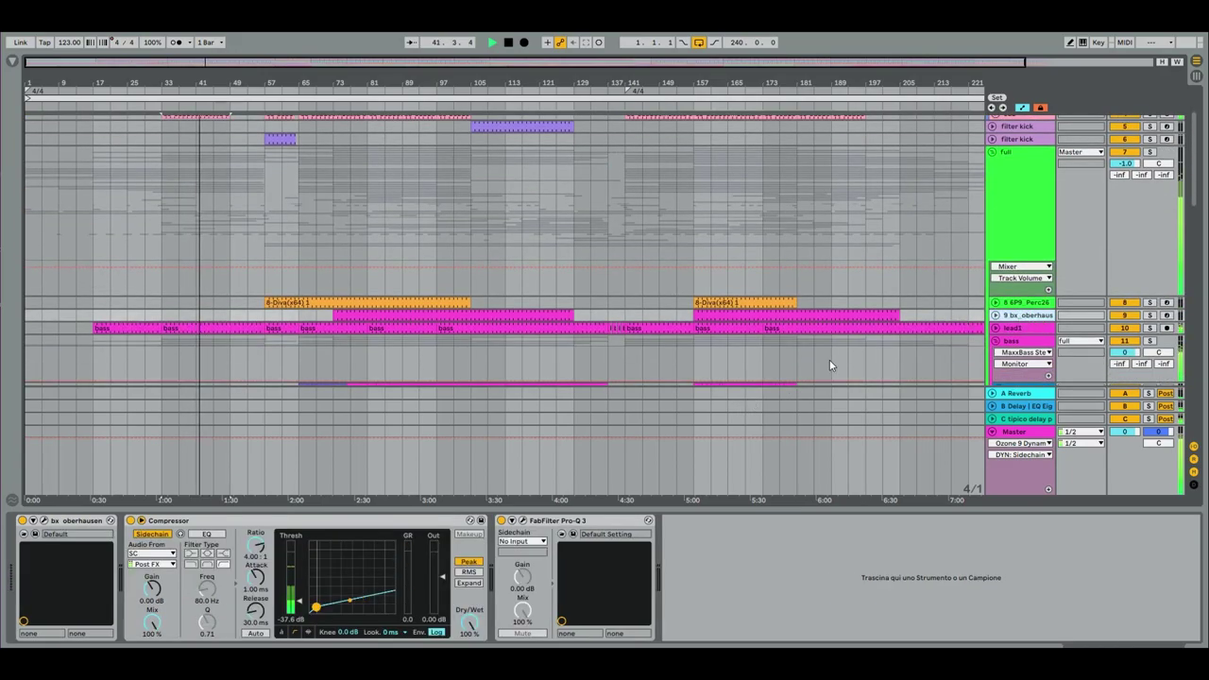
{"action": "scroll", "coordinate": [809, 452], "scroll_direction": "down", "scroll_amount": 2}
{"action": "left_click", "coordinate": [44, 520]}
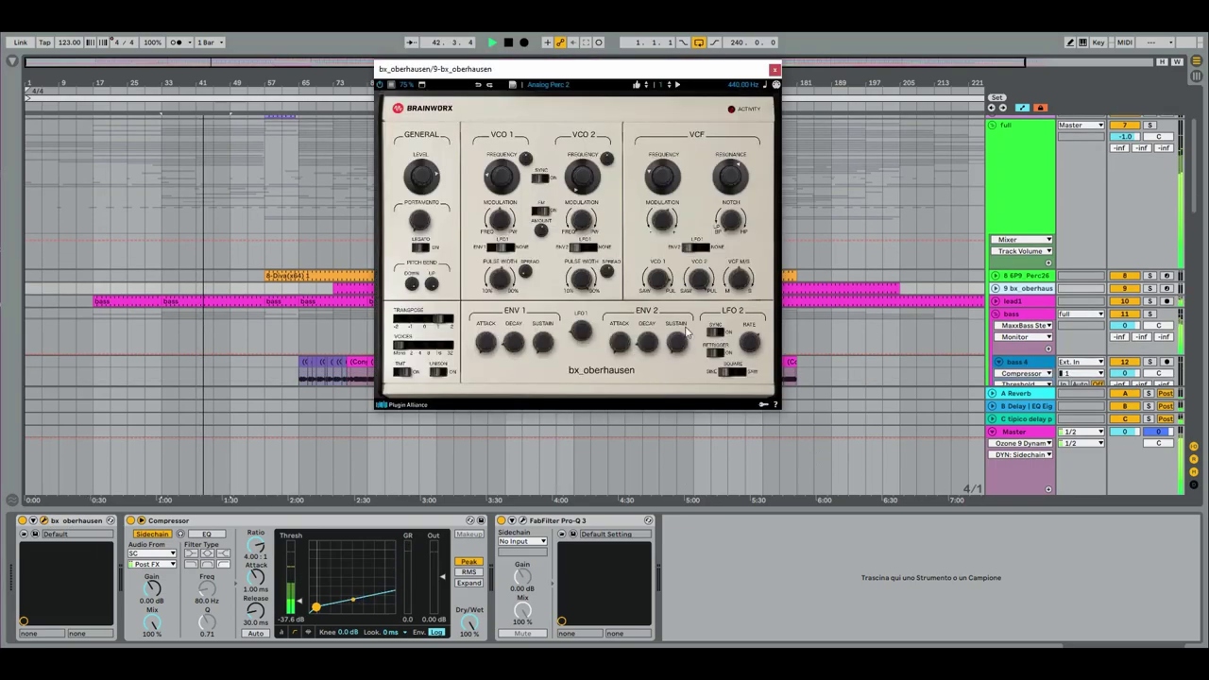
{"action": "left_click", "coordinate": [775, 72]}
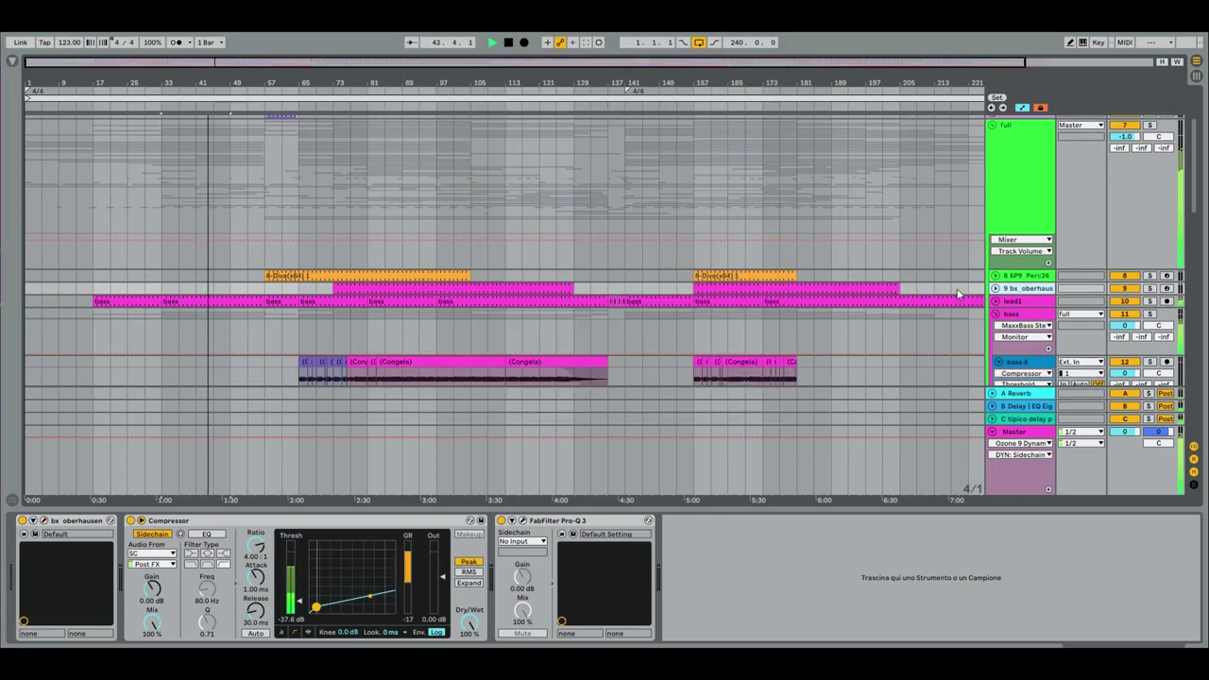
- Examine the sample instrument and the Flanger BL-20 settings on the 6P9_Perc26 track
{"action": "left_click", "coordinate": [1023, 276]}
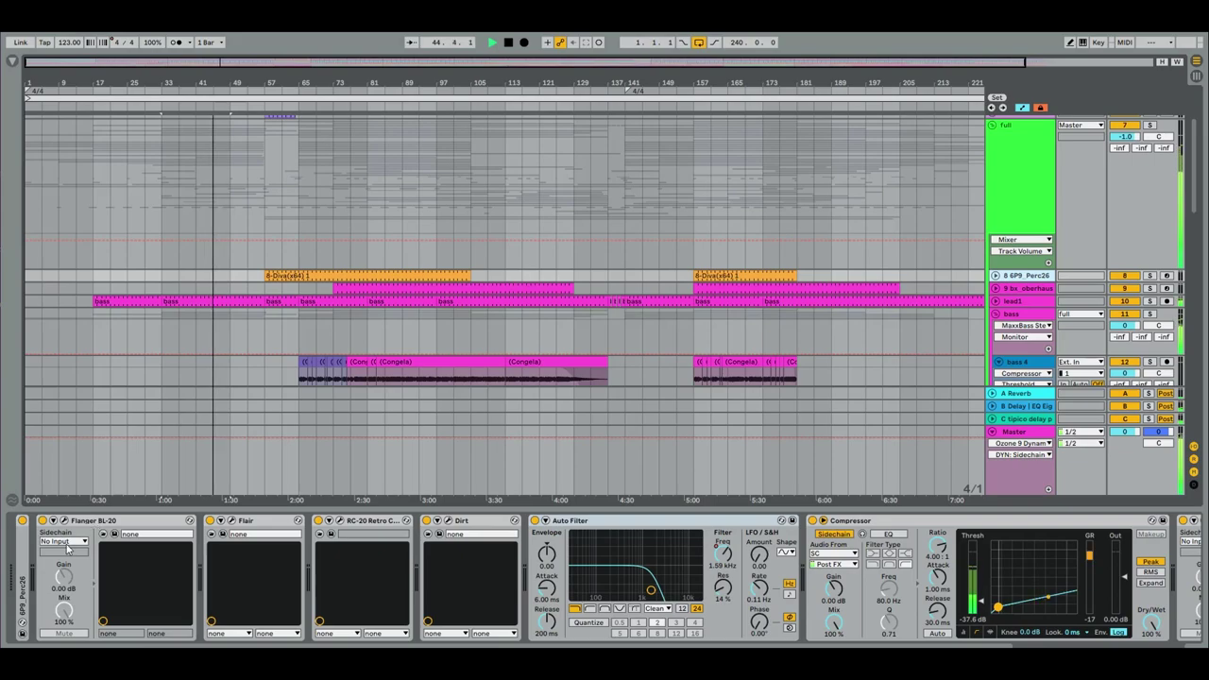
{"action": "double_click", "coordinate": [22, 557]}
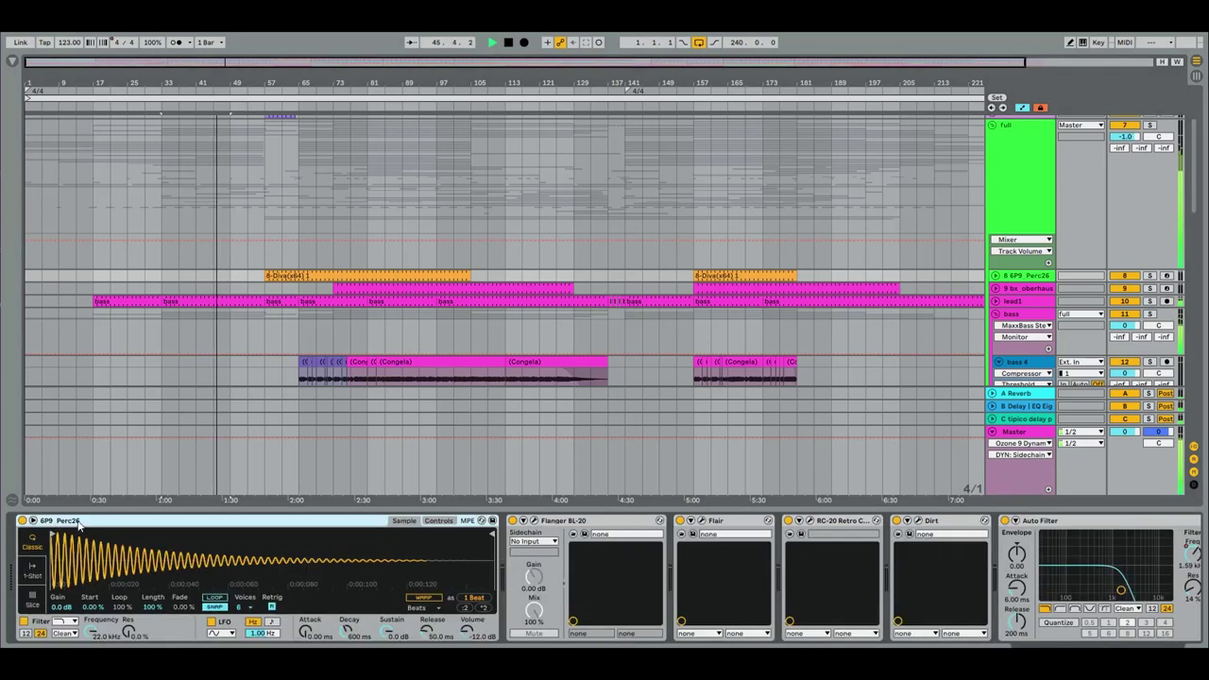
{"action": "double_click", "coordinate": [80, 524]}
{"action": "left_click", "coordinate": [63, 521]}
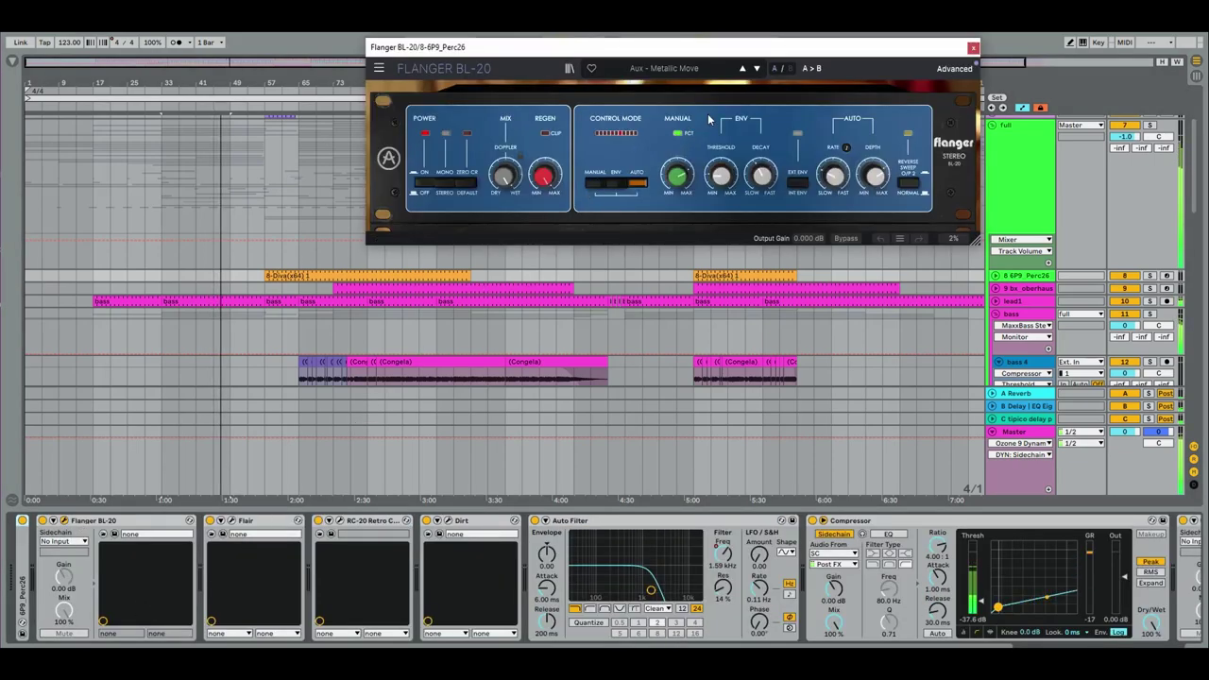
{"action": "left_click", "coordinate": [972, 49]}
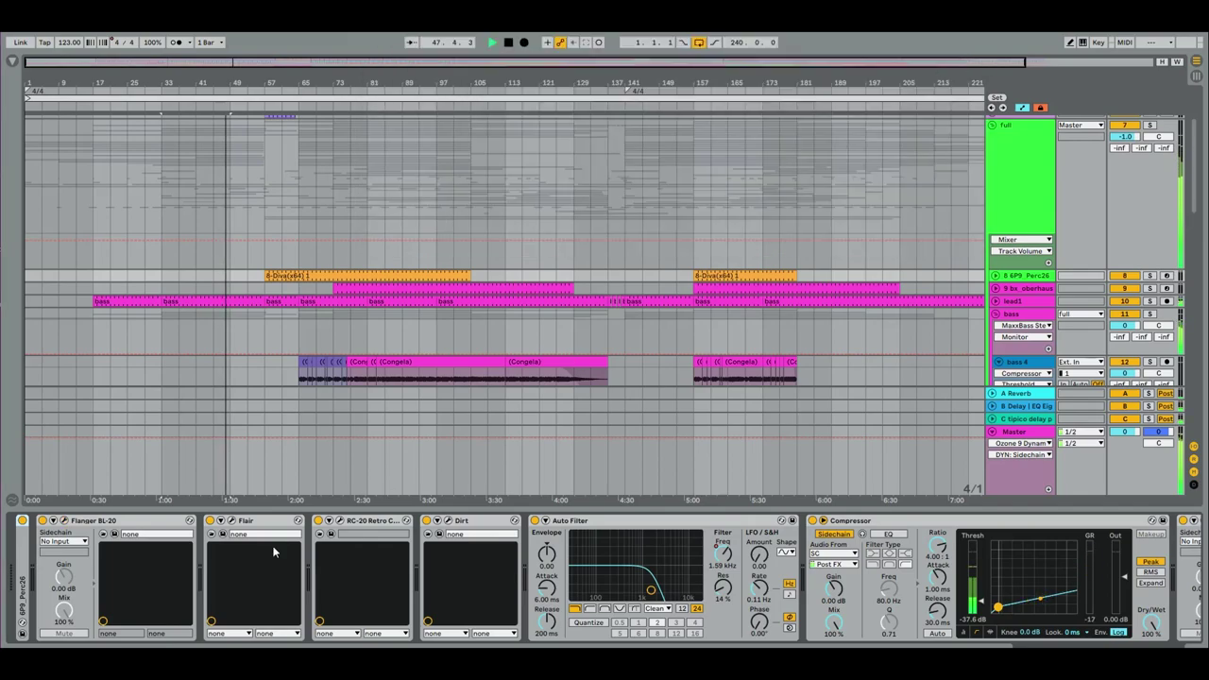
- Check the Flair and RC-20 Retro Color plug-ins on the 6P9_Perc26 track
{"action": "left_click", "coordinate": [232, 522]}
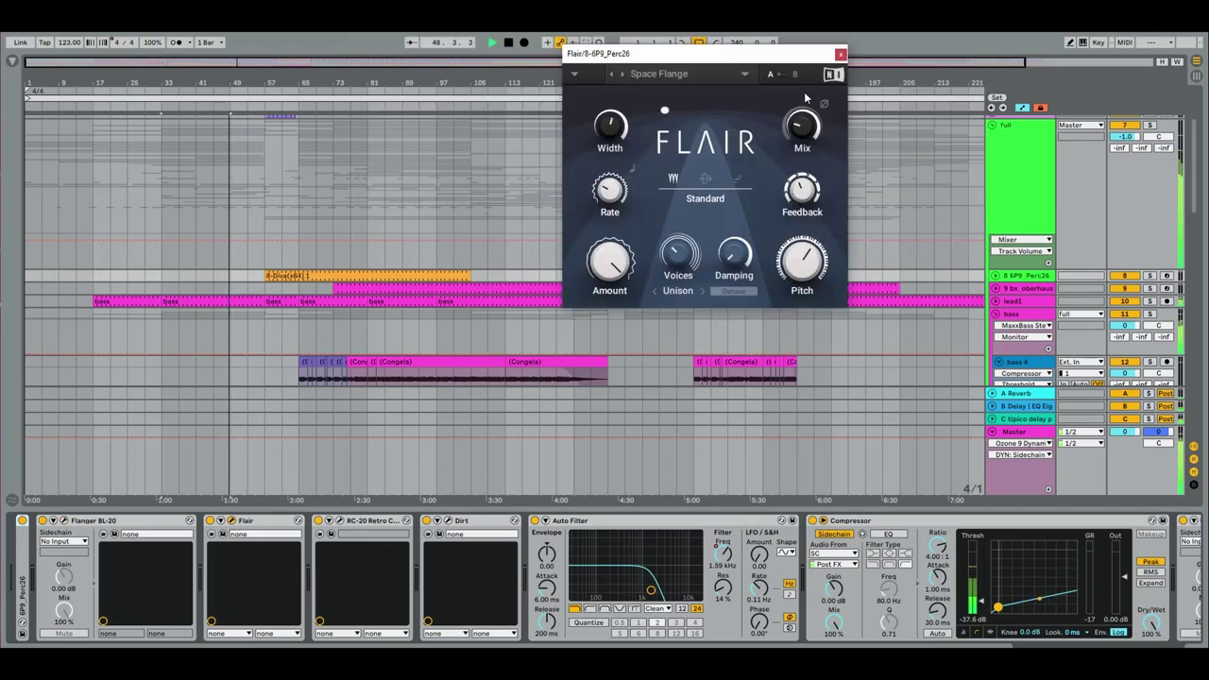
{"action": "left_click", "coordinate": [839, 54]}
{"action": "left_click", "coordinate": [343, 521]}
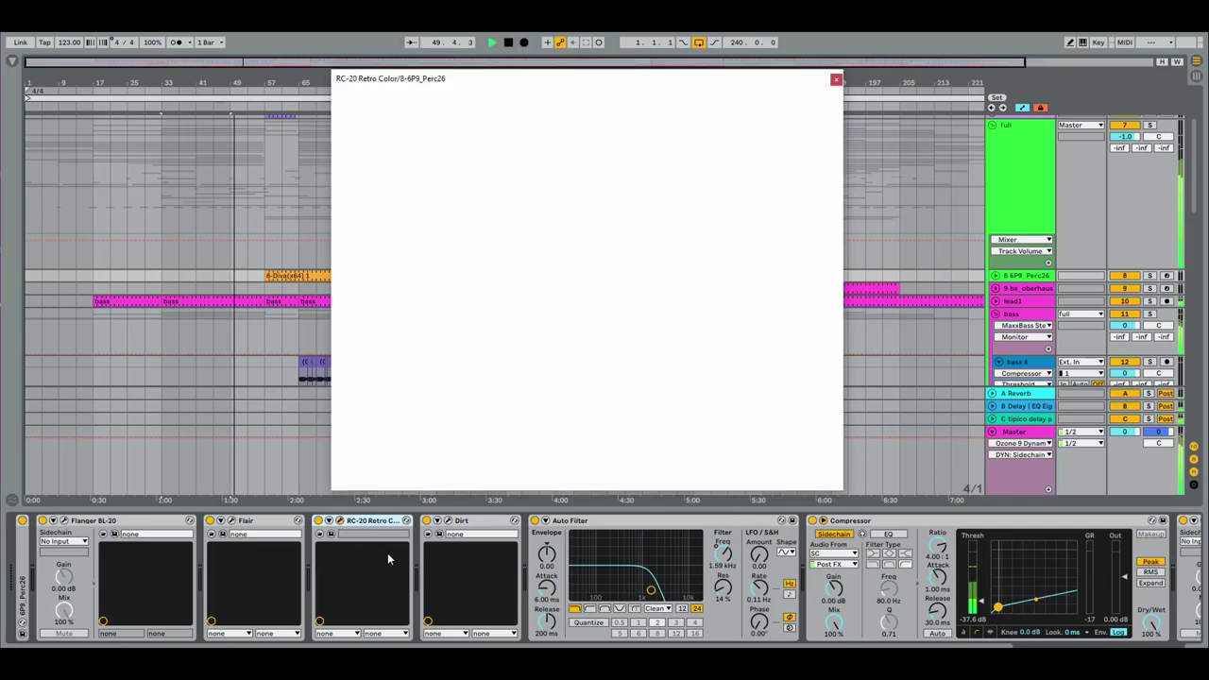
{"action": "left_click", "coordinate": [836, 80]}
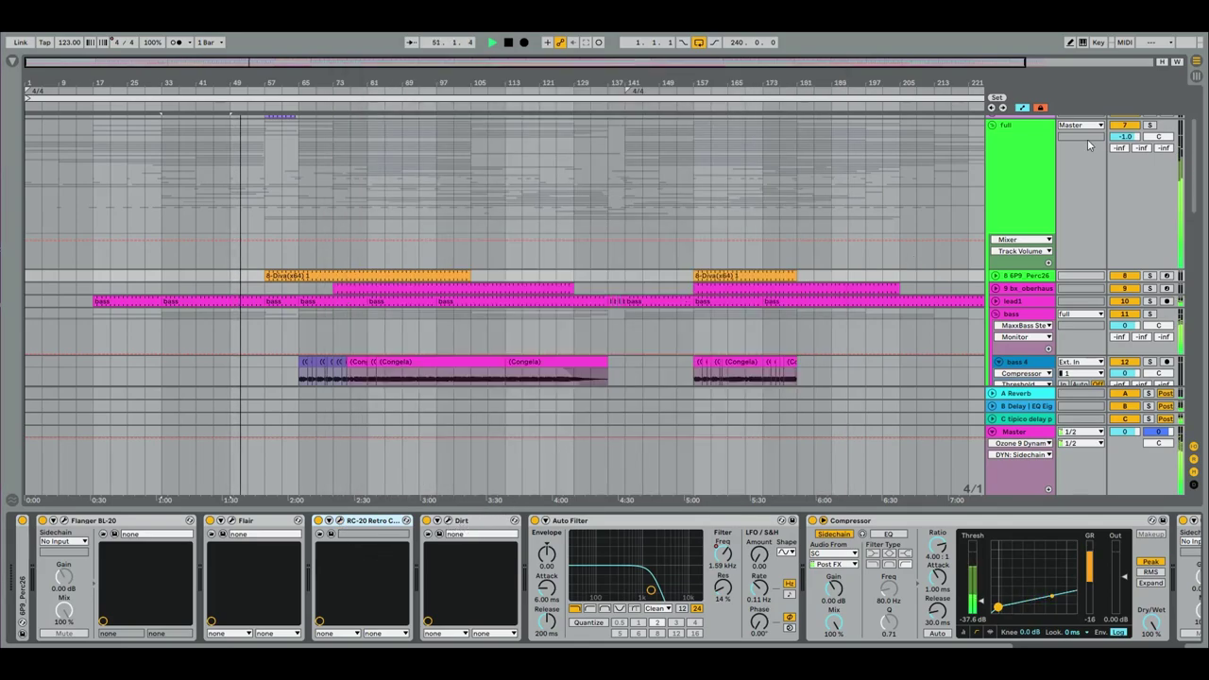
- Inspect the Dirt plug-in on the 6P9_Perc26 track, then fold the Auto Filter device to reveal the rest of the chain
{"action": "left_click_drag", "start_coordinate": [1188, 92], "coordinate": [815, 94]}
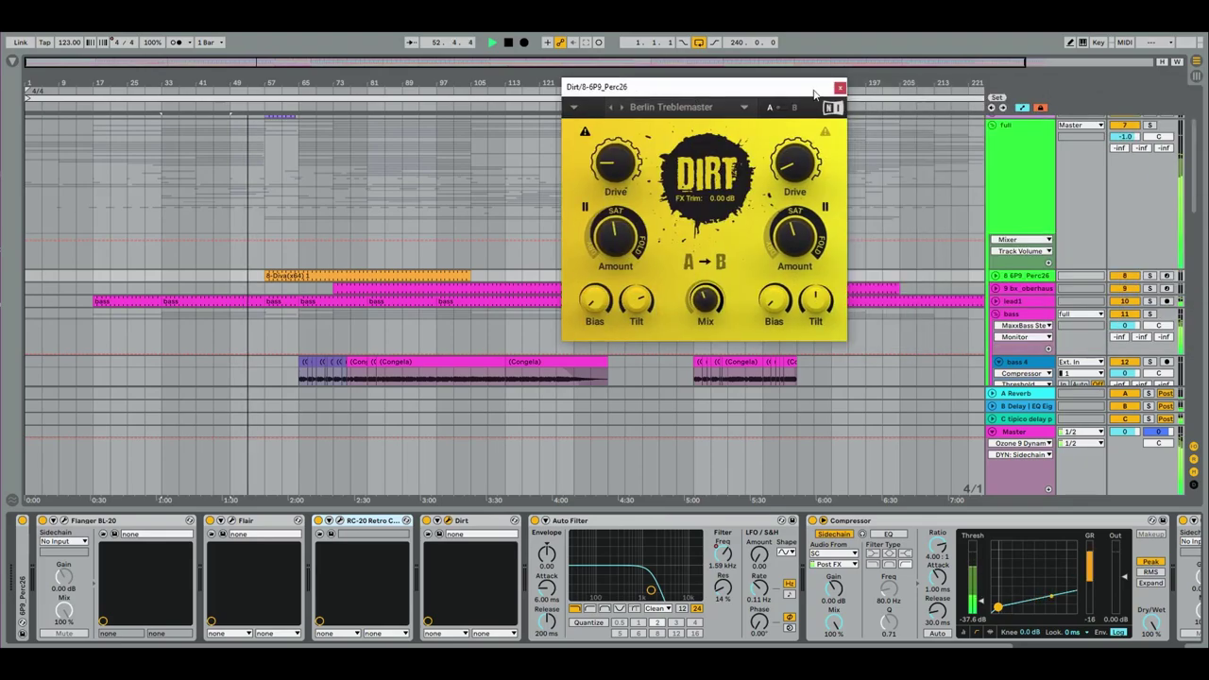
{"action": "left_click", "coordinate": [840, 88]}
{"action": "double_click", "coordinate": [646, 523]}
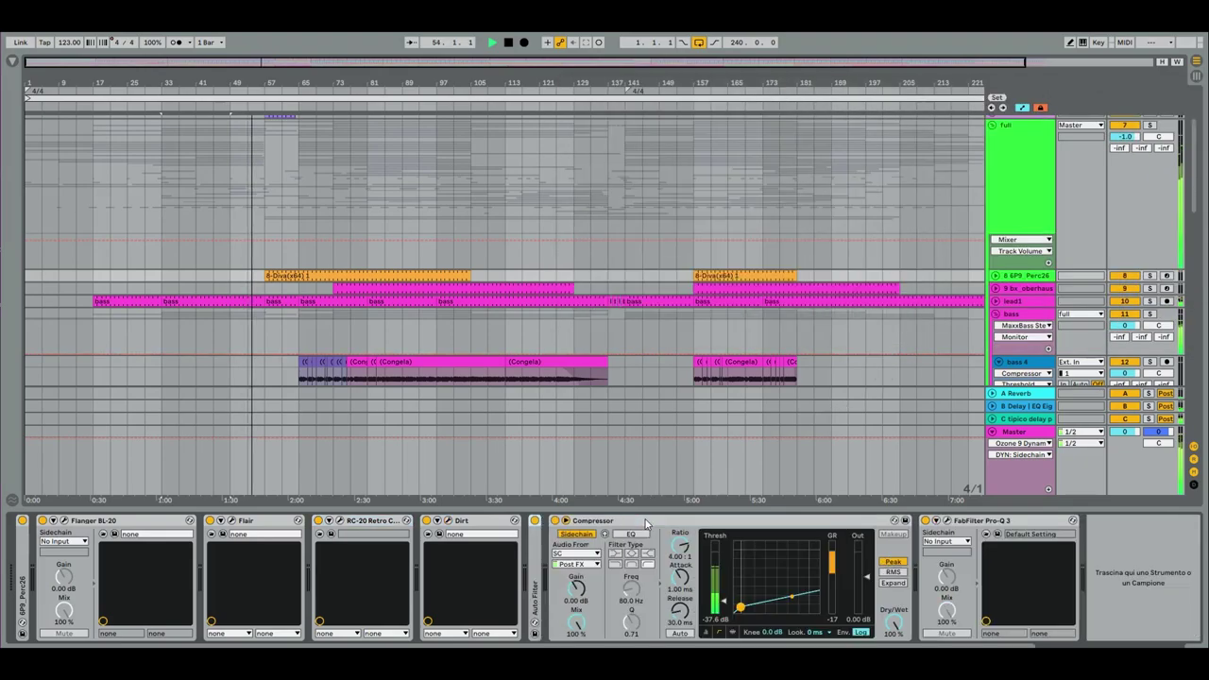
- Fold the Compressor on the 6P9_Perc26 track and inspect the FabFilter Pro-Q 3 curve at the end of its chain
{"action": "double_click", "coordinate": [646, 522]}
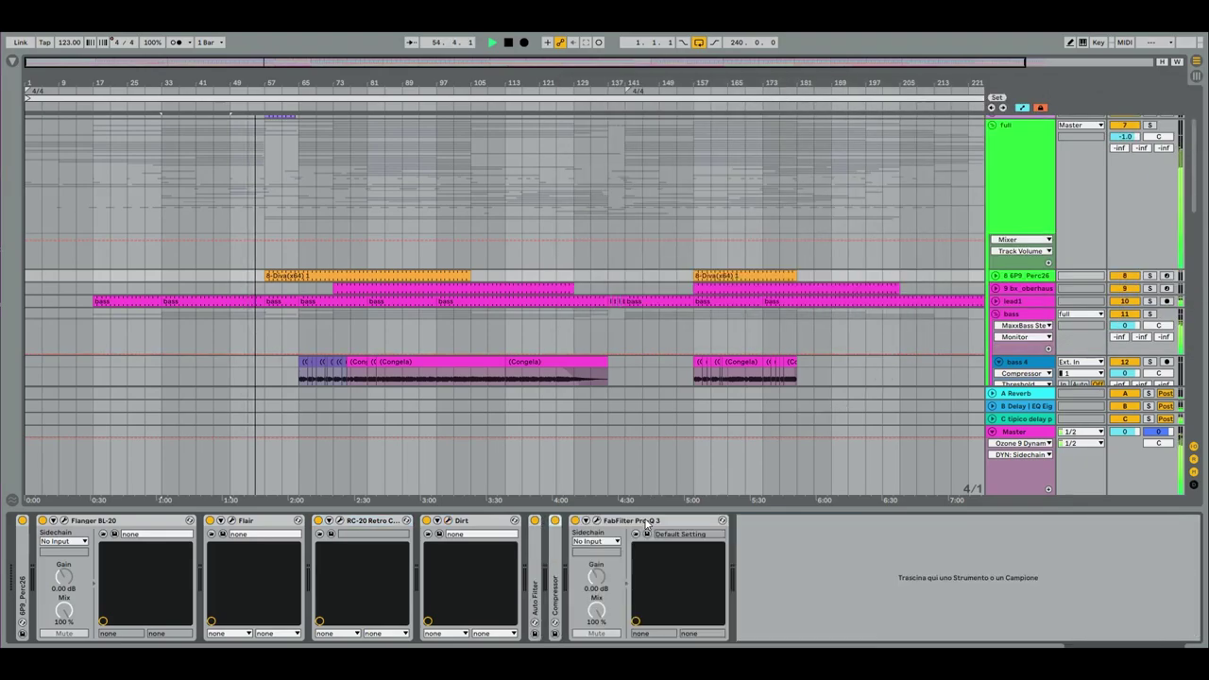
{"action": "left_click", "coordinate": [596, 521]}
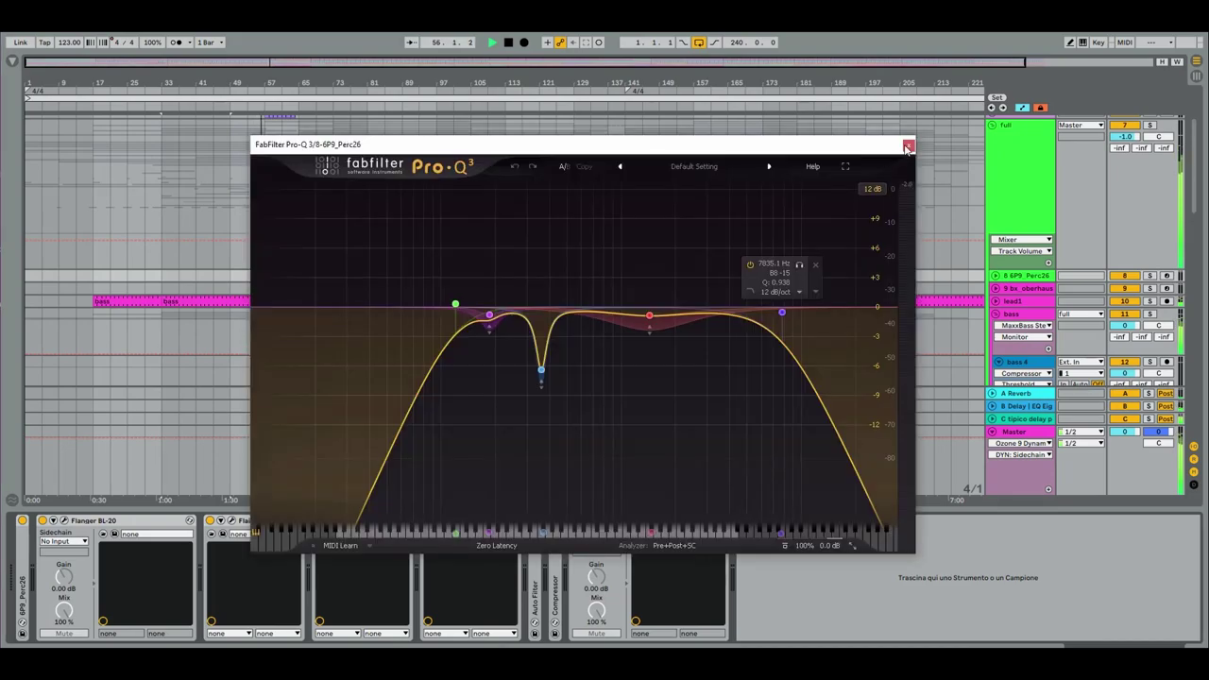
{"action": "left_click", "coordinate": [907, 148]}
- Show the device chain of the bx_oberhausen track and check its synthesizer
{"action": "scroll", "coordinate": [843, 360], "scroll_direction": "down", "scroll_amount": 1}
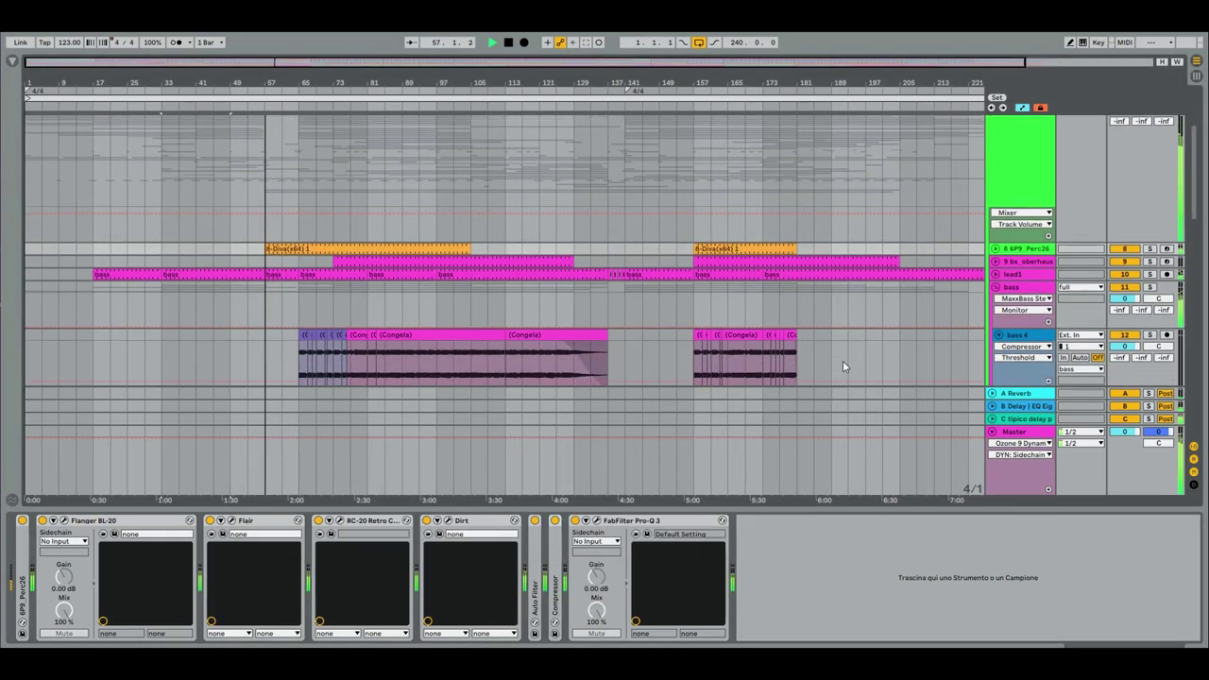
{"action": "left_click", "coordinate": [1022, 262]}
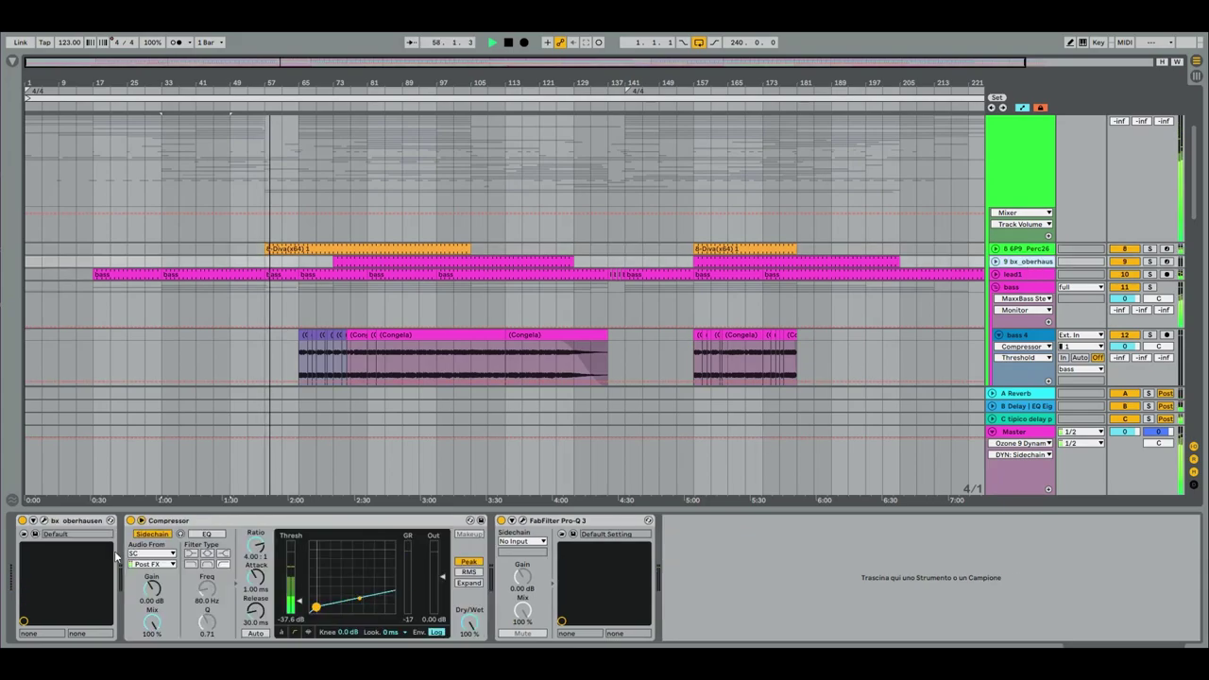
{"action": "scroll", "coordinate": [426, 416], "scroll_direction": "down", "scroll_amount": 1}
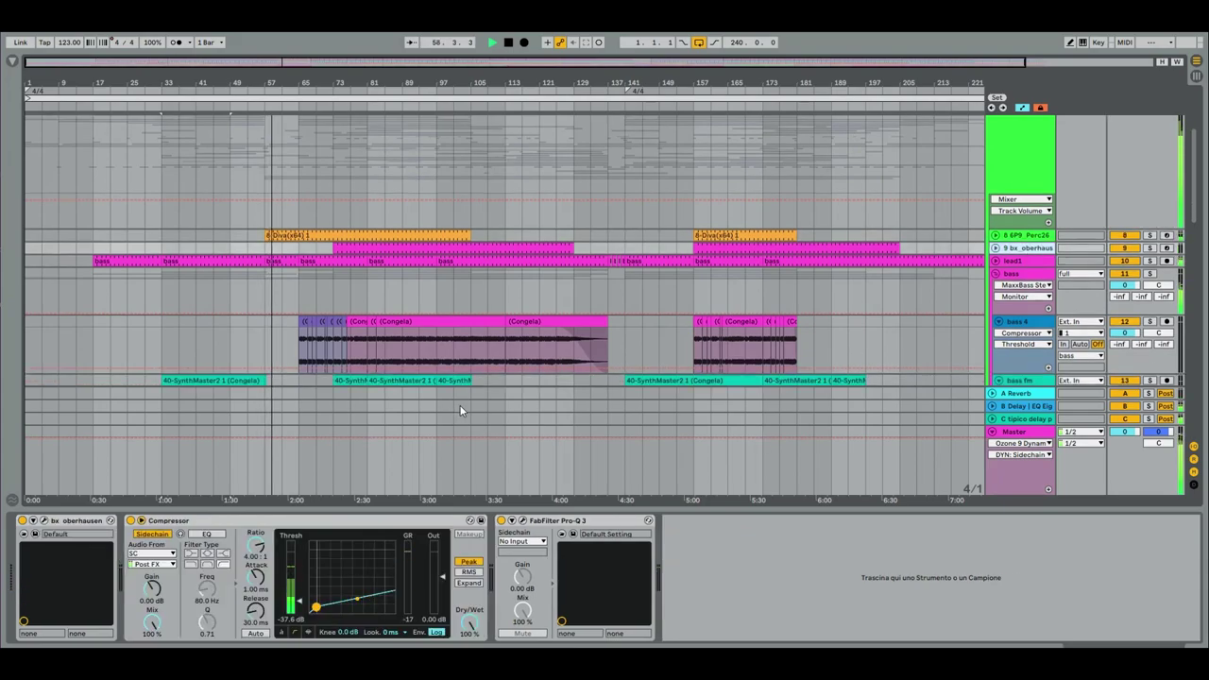
{"action": "left_click", "coordinate": [45, 523]}
{"action": "left_click", "coordinate": [784, 68]}
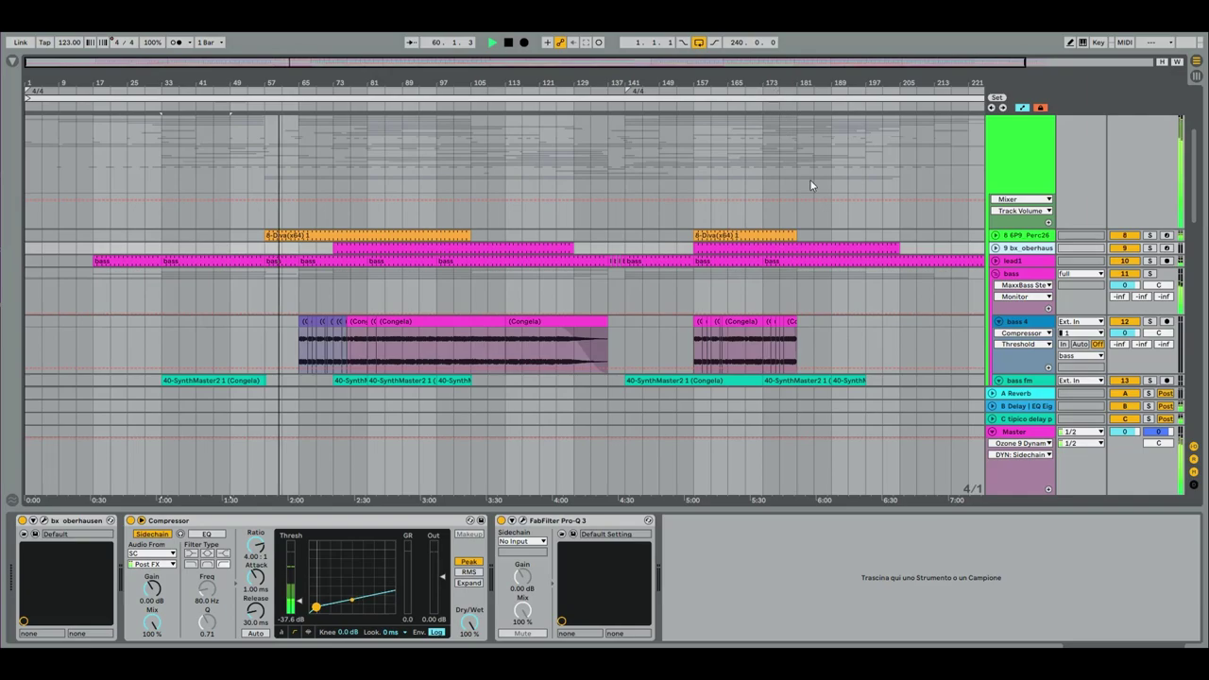
- Review the device chains of the bass group and its bass 4 and bass fm tracks
{"action": "scroll", "coordinate": [884, 319], "scroll_direction": "down", "scroll_amount": 1}
{"action": "left_click", "coordinate": [1020, 293]}
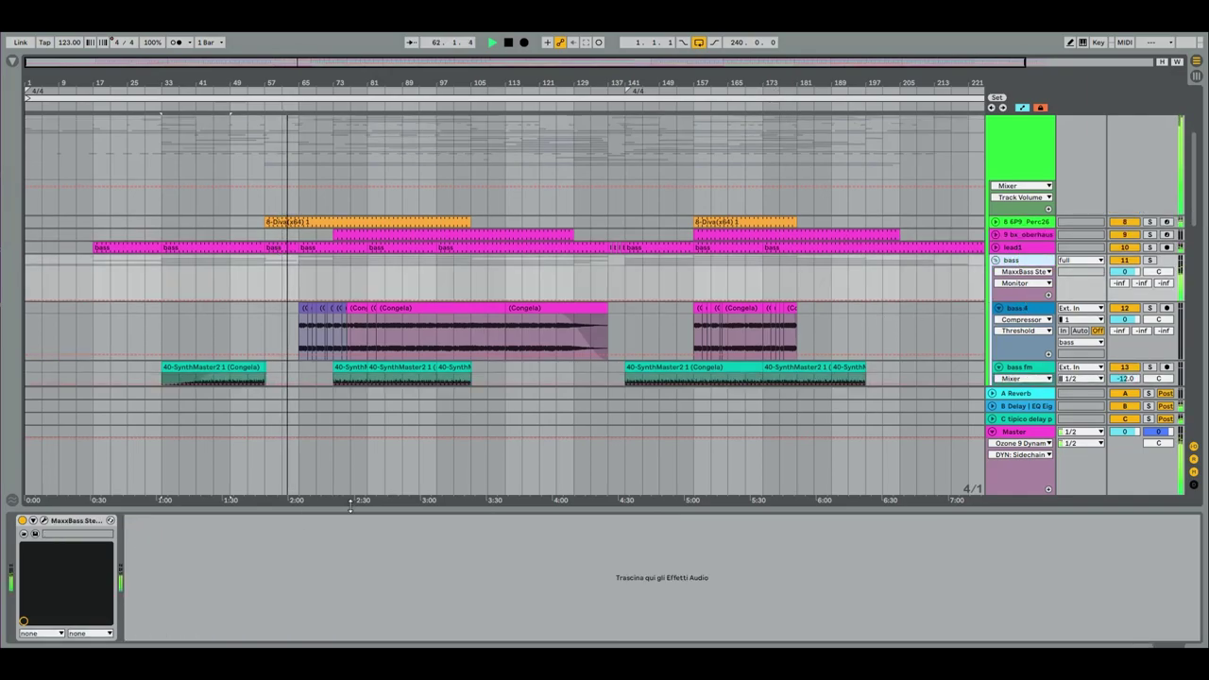
{"action": "scroll", "coordinate": [416, 438], "scroll_direction": "down", "scroll_amount": 3}
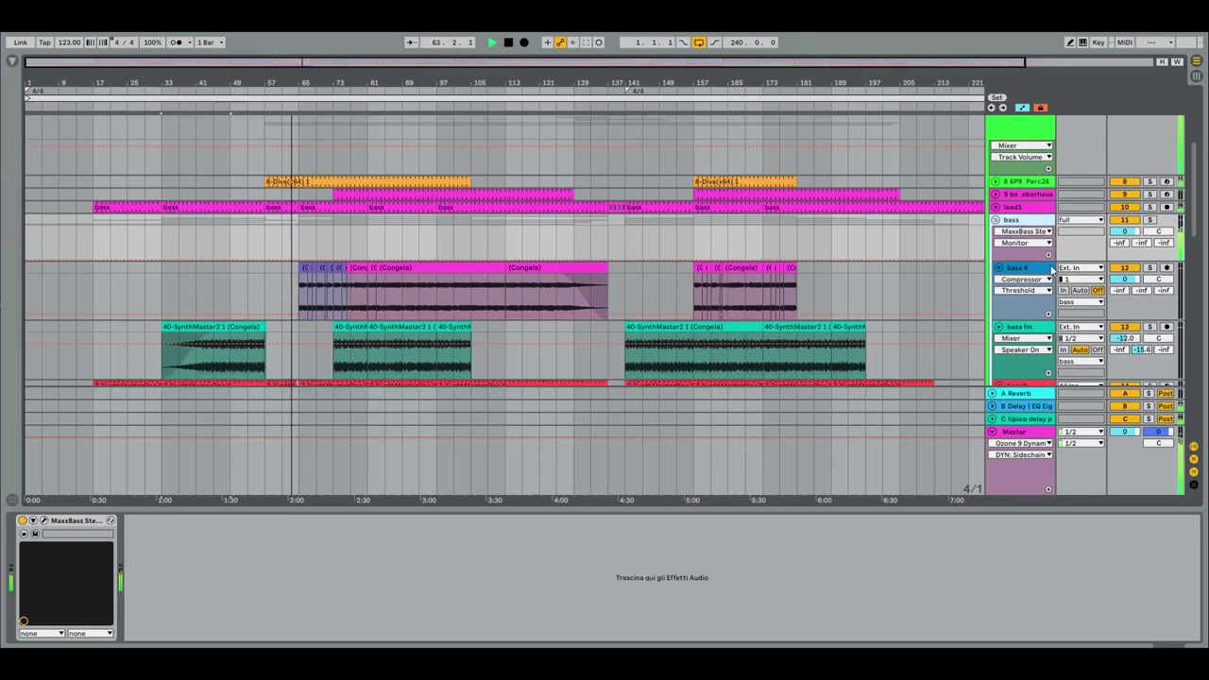
{"action": "left_click", "coordinate": [1013, 273]}
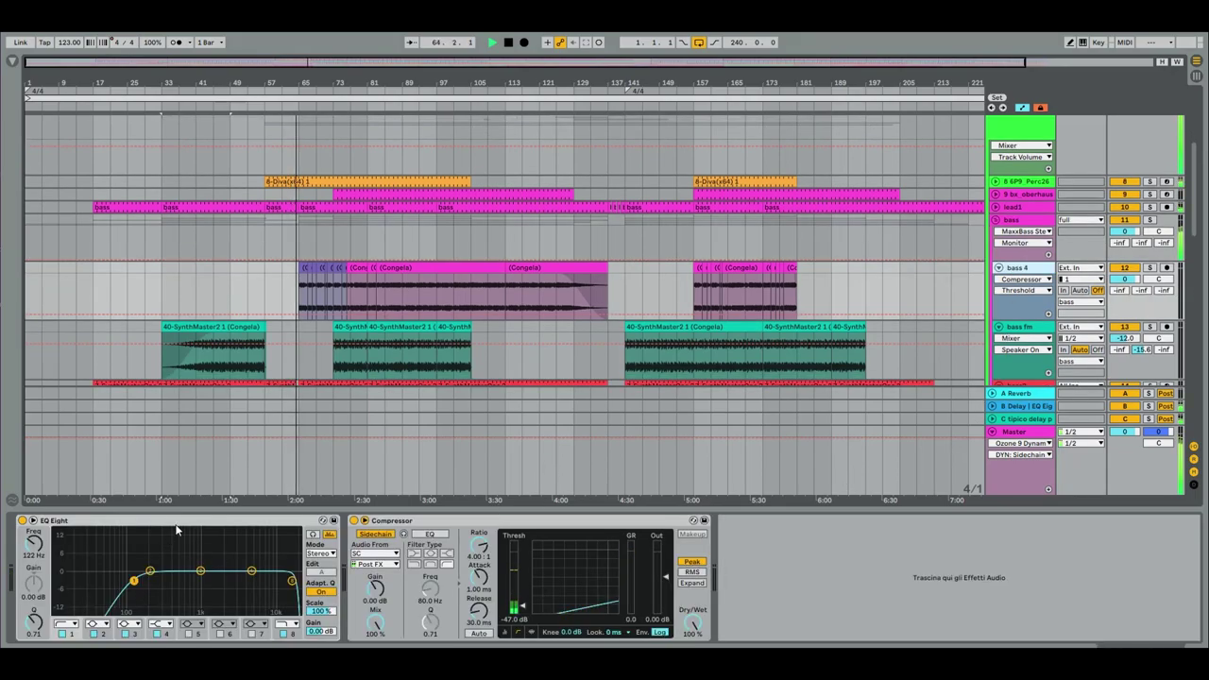
{"action": "scroll", "coordinate": [853, 318], "scroll_direction": "down", "scroll_amount": 1}
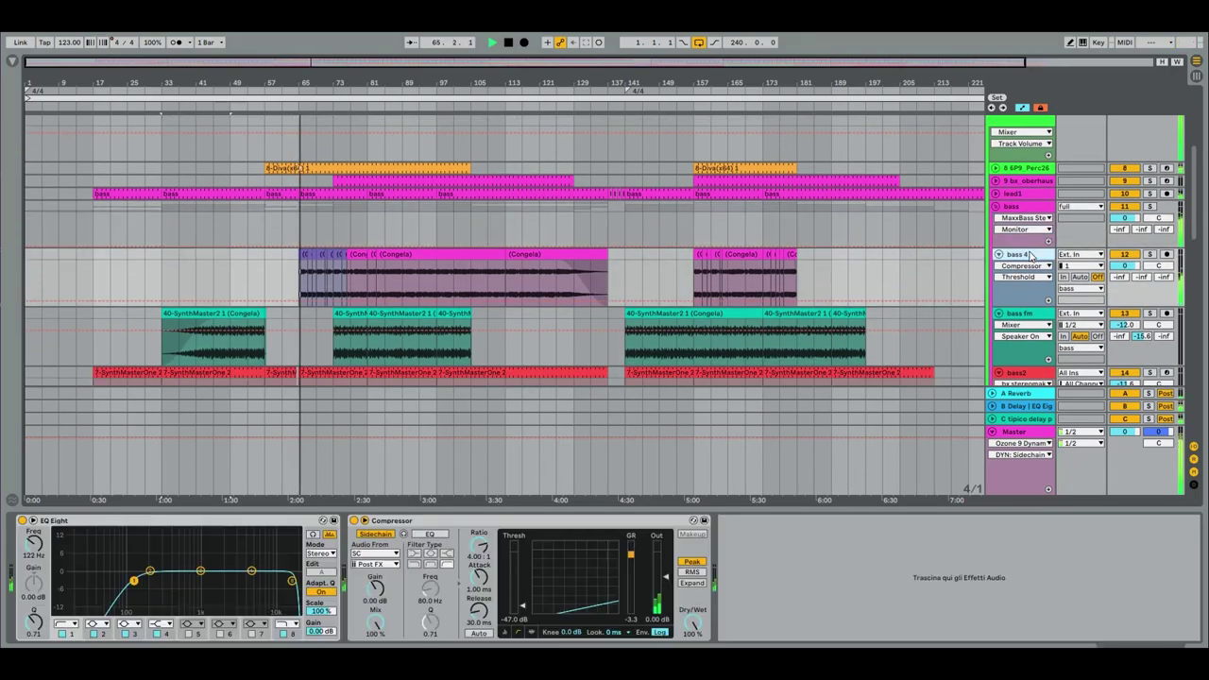
{"action": "left_click", "coordinate": [1016, 375]}
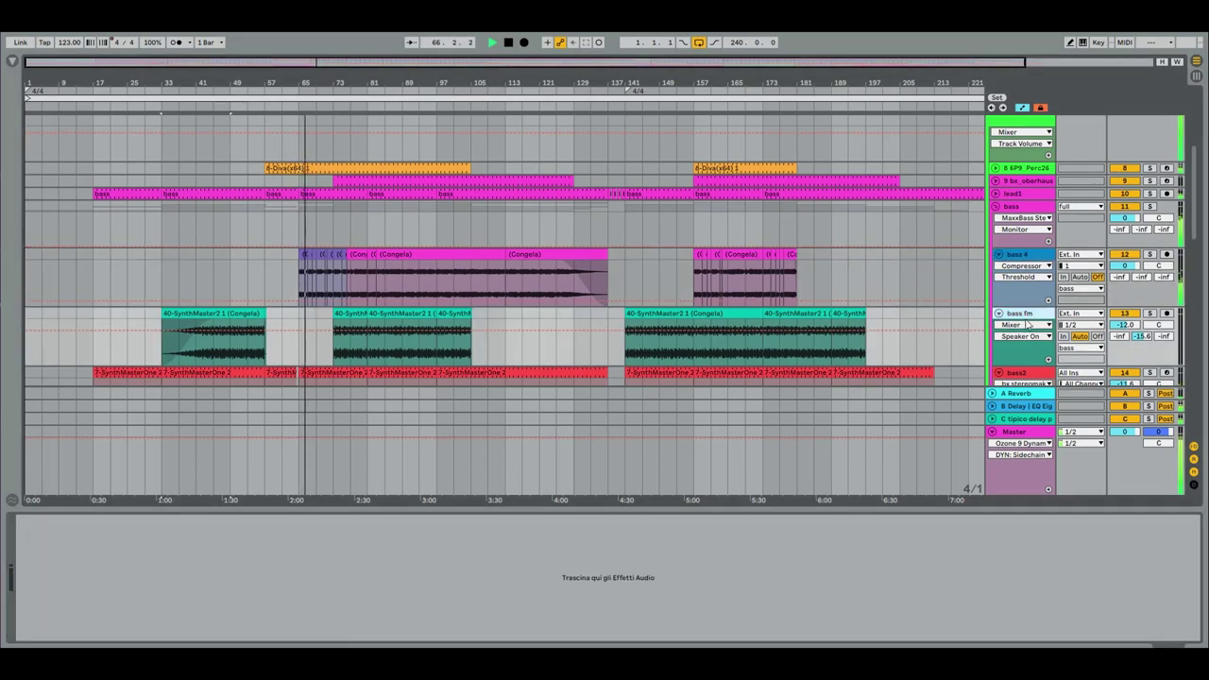
- Inspect the Vertigo VSM-3 and Black Box Analog Design HG-2 plug-ins on the bass2 track
{"action": "scroll", "coordinate": [1019, 357], "scroll_direction": "down", "scroll_amount": 2}
{"action": "scroll", "coordinate": [1018, 357], "scroll_direction": "down", "scroll_amount": 2}
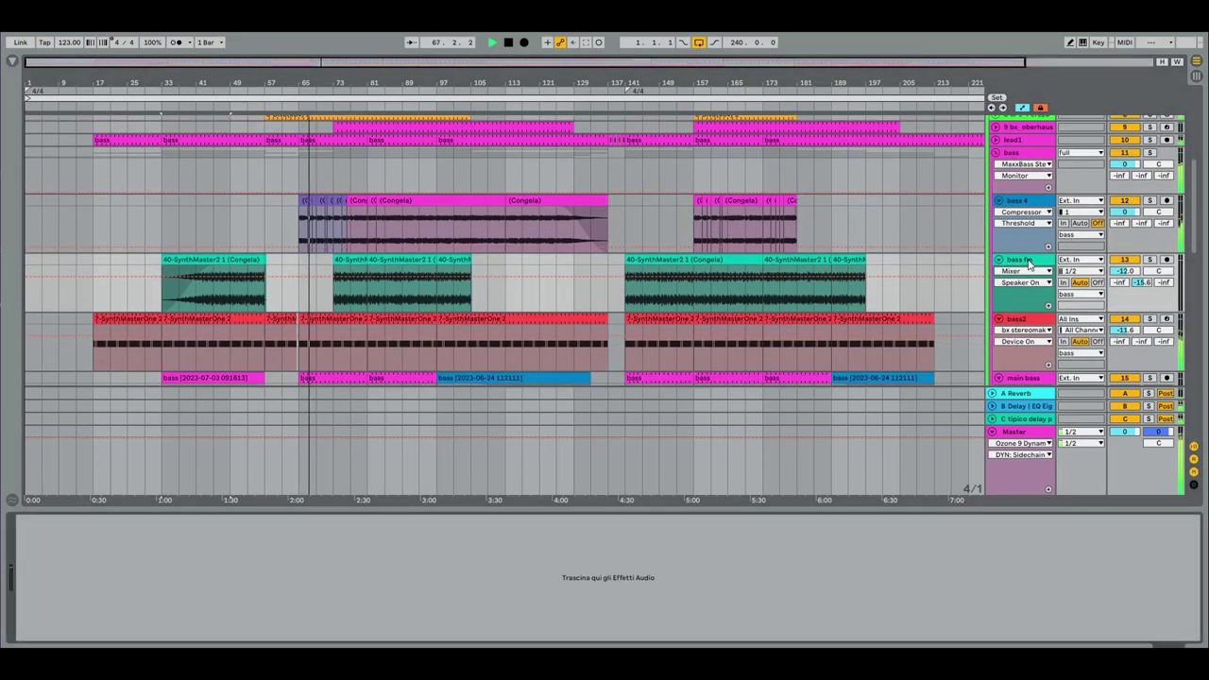
{"action": "left_click", "coordinate": [1027, 320]}
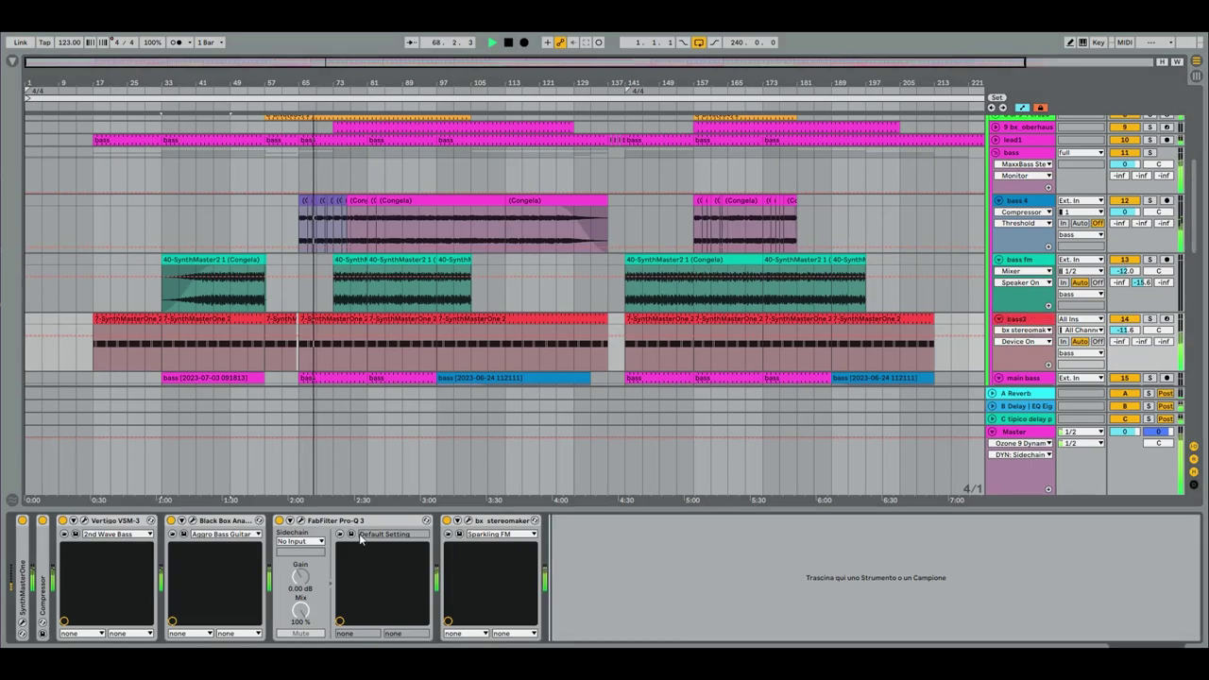
{"action": "left_click", "coordinate": [84, 521]}
{"action": "left_click_drag", "start_coordinate": [751, 162], "coordinate": [470, 121]}
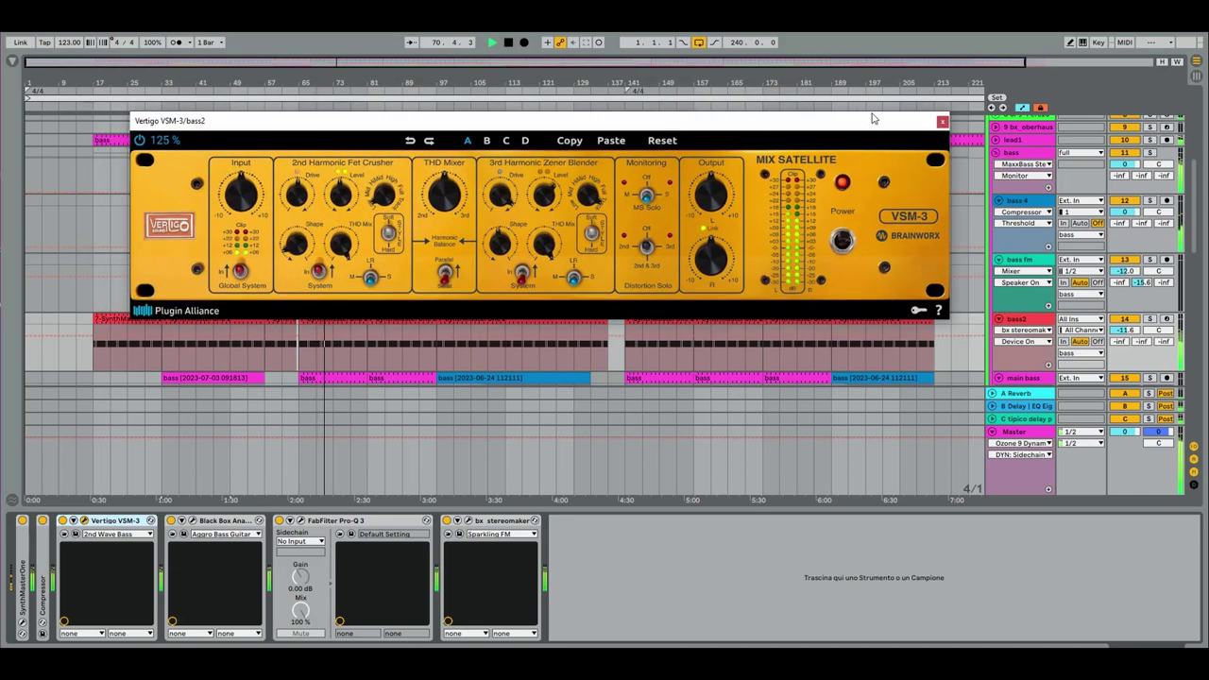
{"action": "left_click", "coordinate": [942, 123]}
{"action": "left_click", "coordinate": [192, 521]}
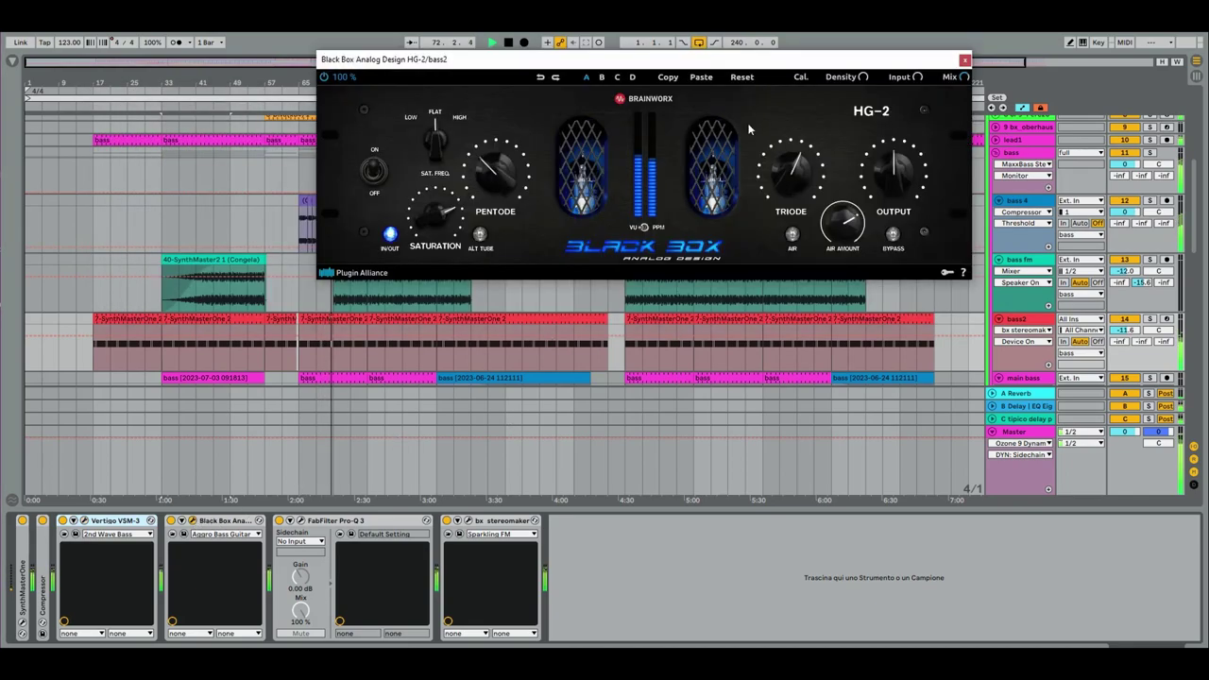
{"action": "left_click", "coordinate": [964, 61]}
- Examine the FabFilter Pro-Q 3 curve and the bx_stereomaker settings on the bass2 track
{"action": "left_click", "coordinate": [596, 567]}
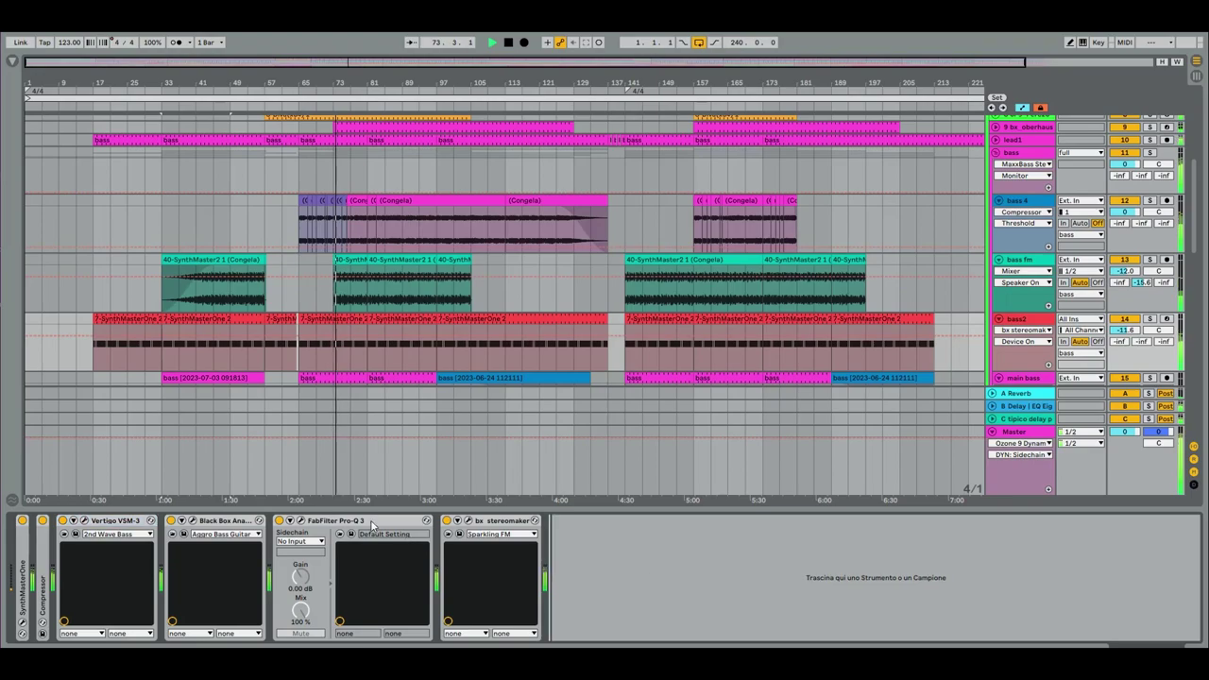
{"action": "left_click_drag", "start_coordinate": [1208, 92], "coordinate": [483, 127]}
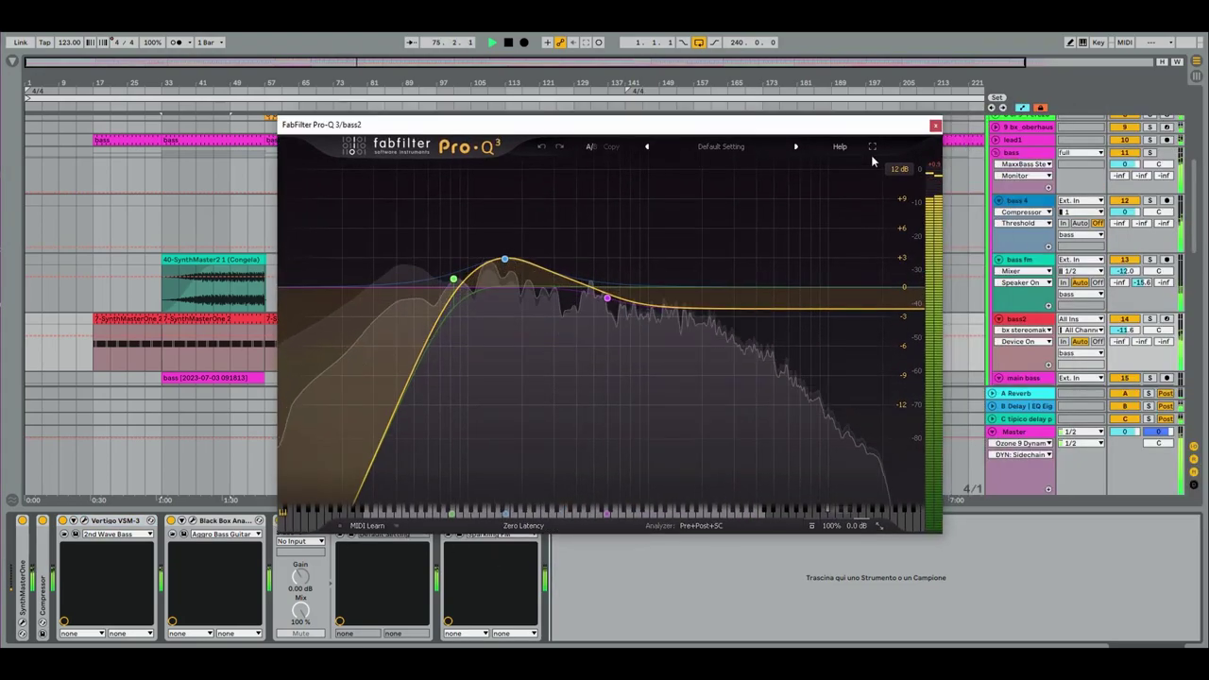
{"action": "left_click", "coordinate": [934, 127]}
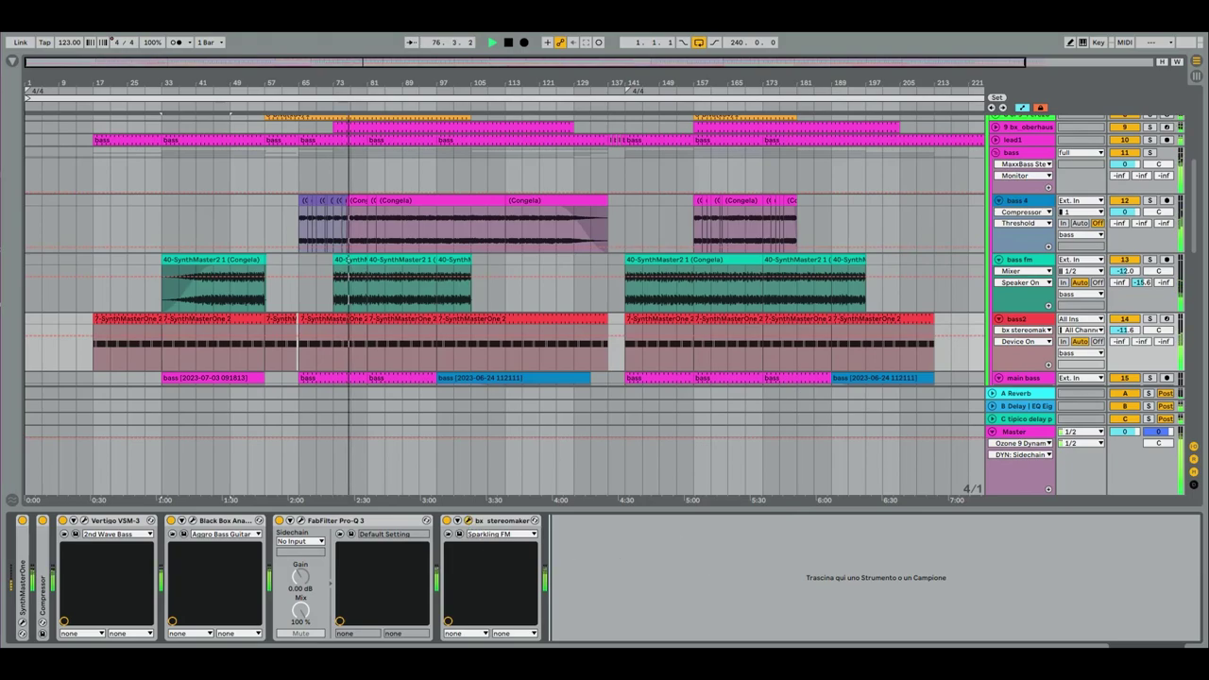
{"action": "left_click", "coordinate": [470, 520]}
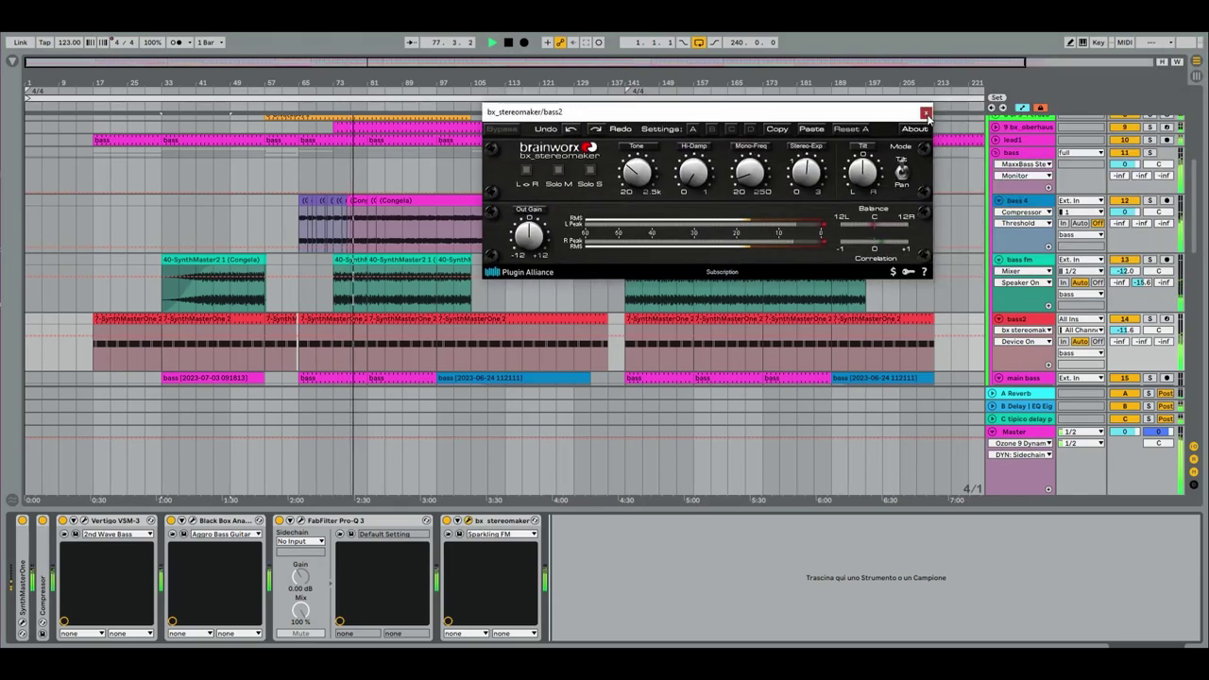
{"action": "left_click", "coordinate": [933, 106]}
- Show the main bass track's device chain and inspect its PanMan auto-panner
{"action": "scroll", "coordinate": [918, 307], "scroll_direction": "down", "scroll_amount": 3}
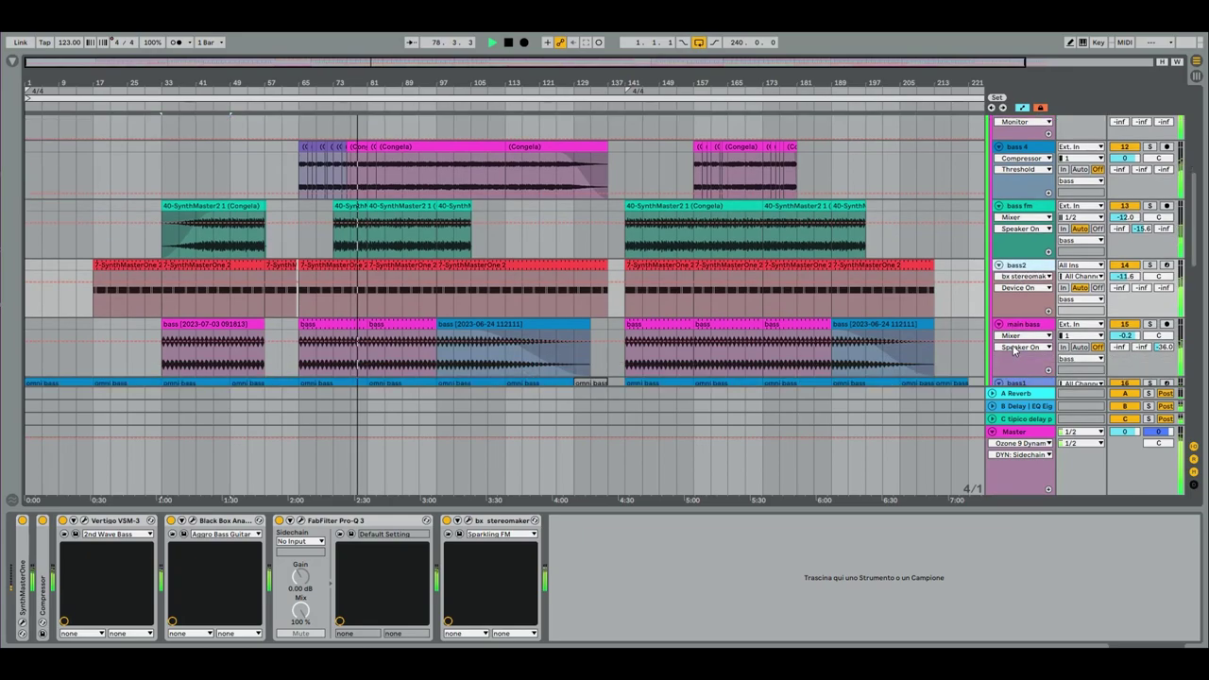
{"action": "left_click", "coordinate": [1021, 327]}
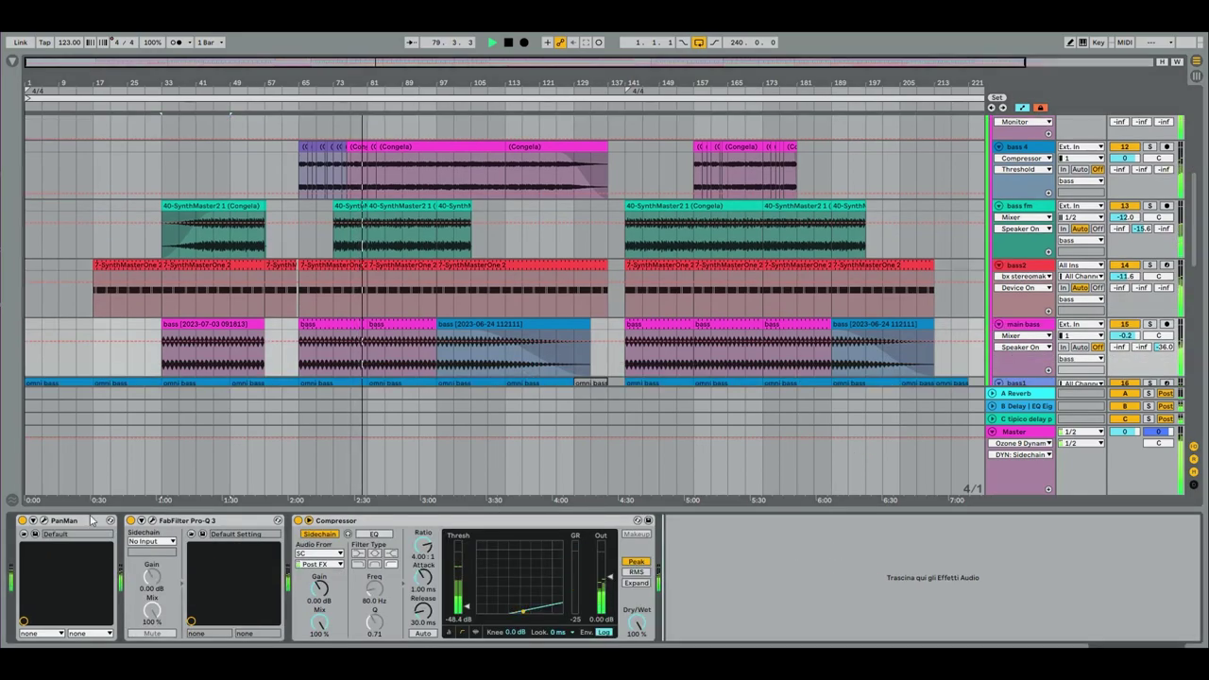
{"action": "left_click", "coordinate": [45, 521]}
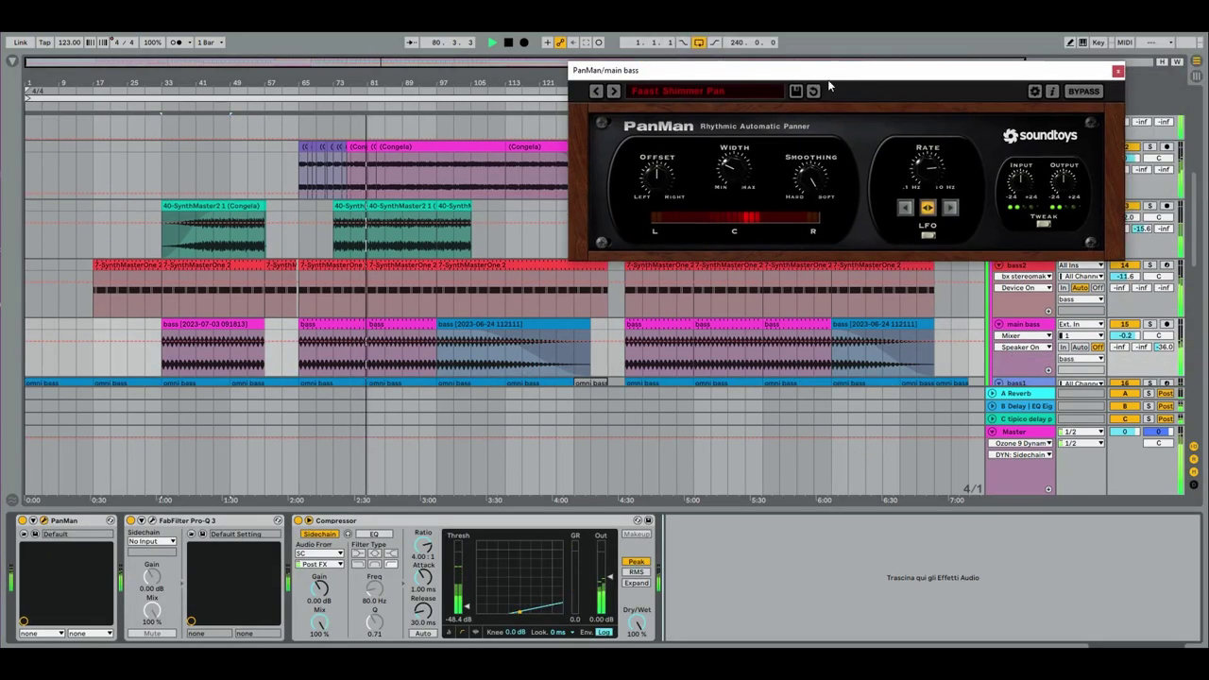
{"action": "left_click", "coordinate": [1043, 76]}
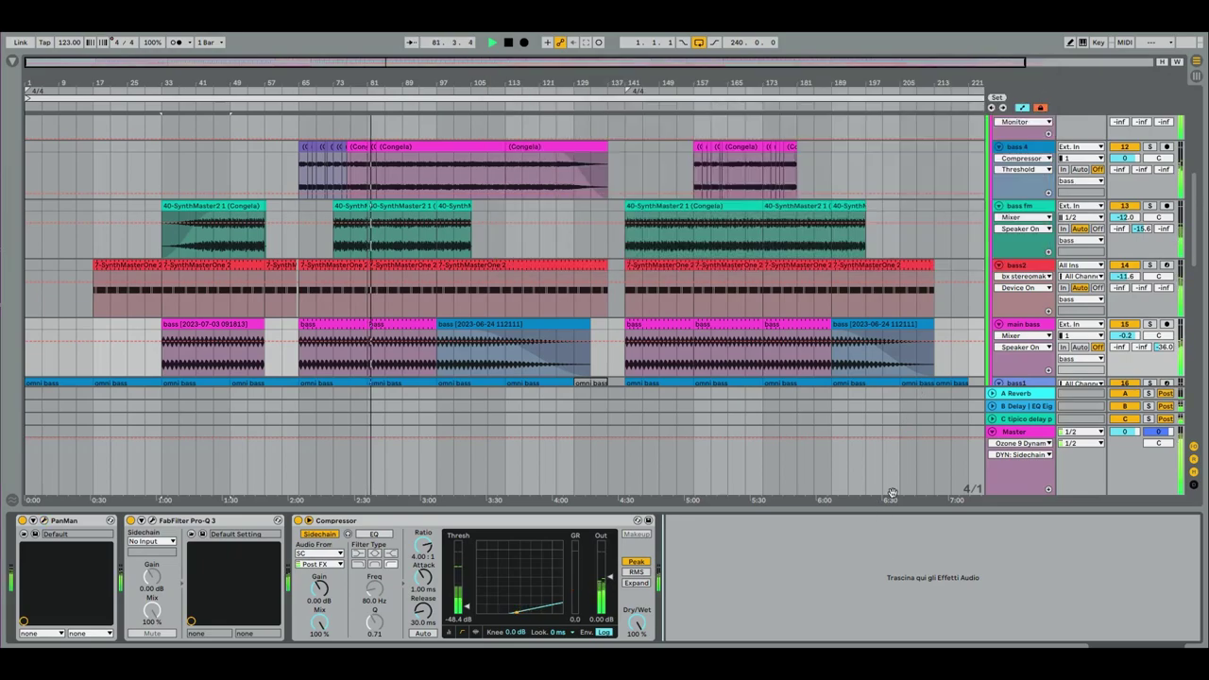
- Show the bass1 track's device chain and inspect its SSL Native X-Saturator
{"action": "scroll", "coordinate": [874, 388], "scroll_direction": "down", "scroll_amount": 3}
{"action": "scroll", "coordinate": [873, 402], "scroll_direction": "down", "scroll_amount": 4}
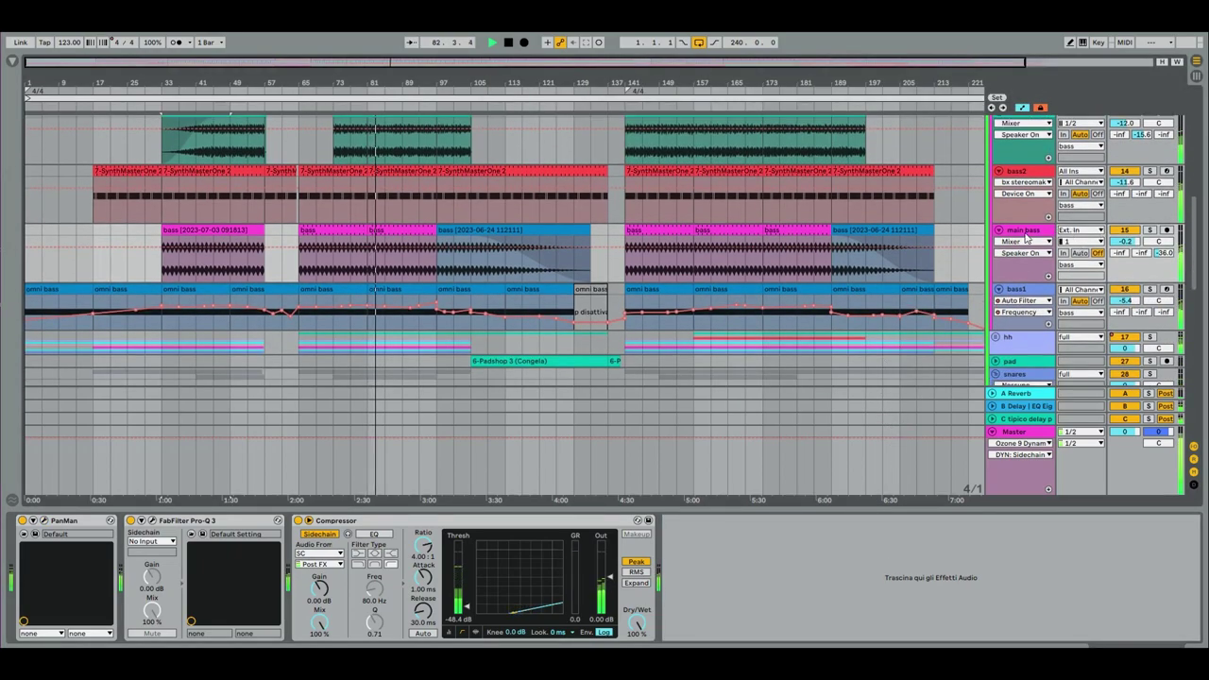
{"action": "left_click", "coordinate": [1037, 310]}
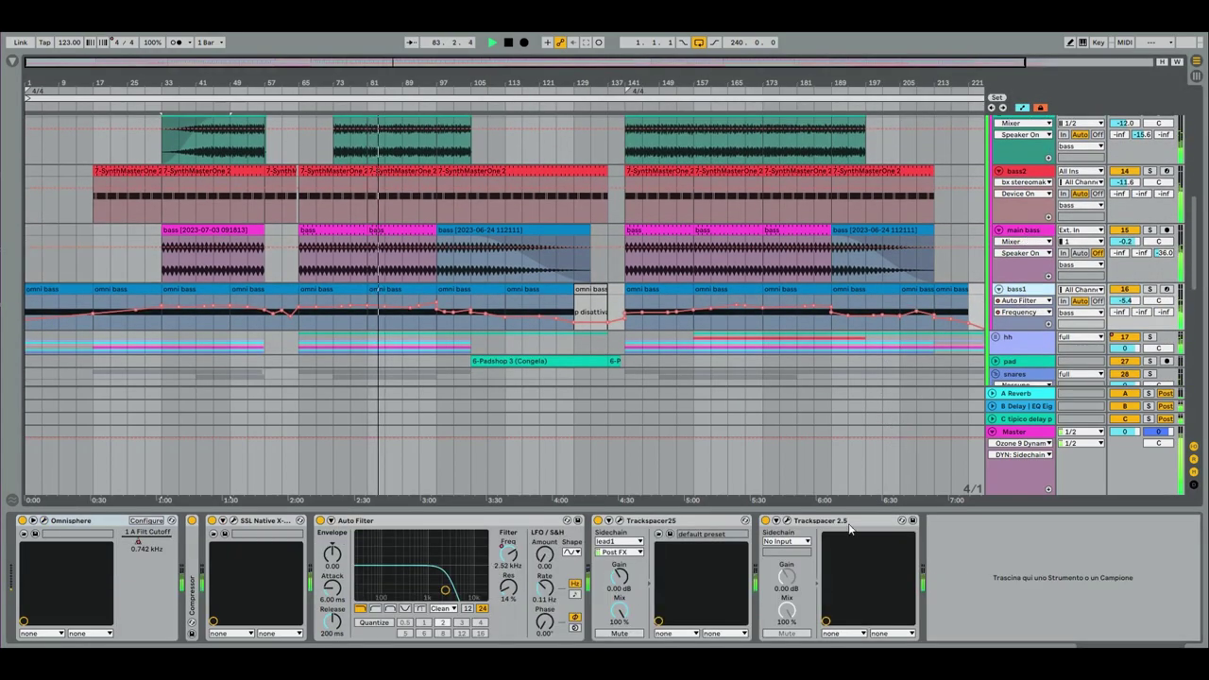
{"action": "left_click", "coordinate": [225, 521]}
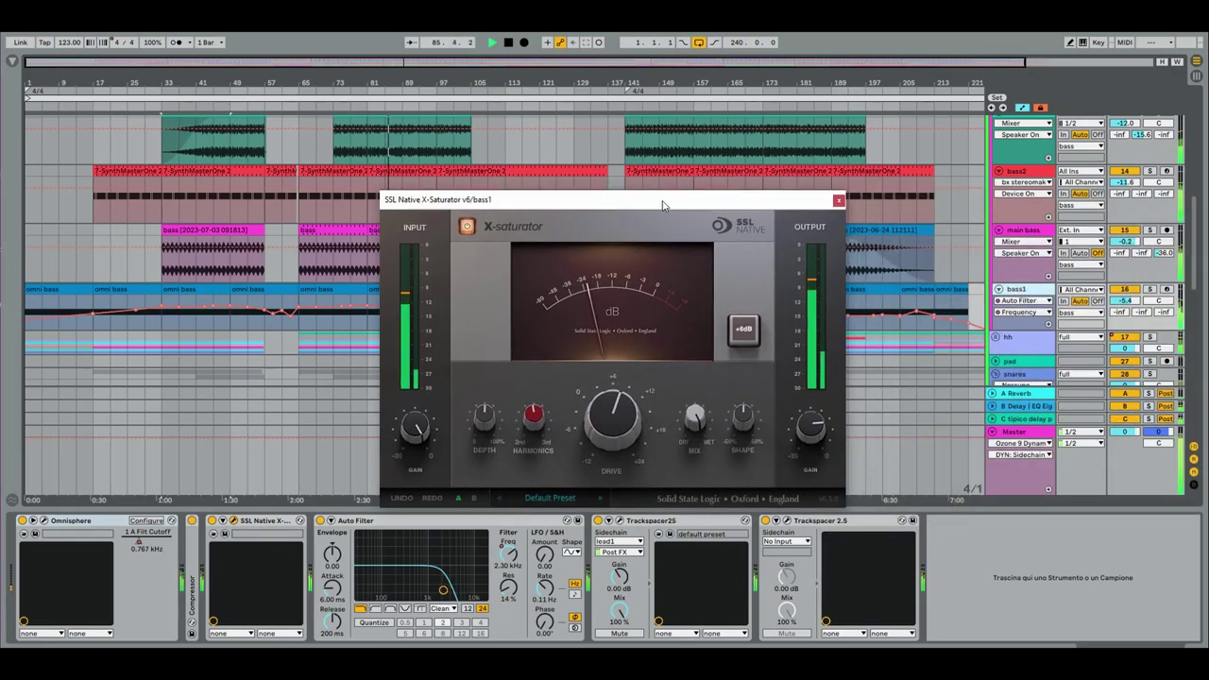
{"action": "left_click", "coordinate": [842, 202]}
- Show the hh group's effect chain and examine the stereo widths in its iZotope Ozone 7 Imager
{"action": "scroll", "coordinate": [814, 406], "scroll_direction": "down", "scroll_amount": 4}
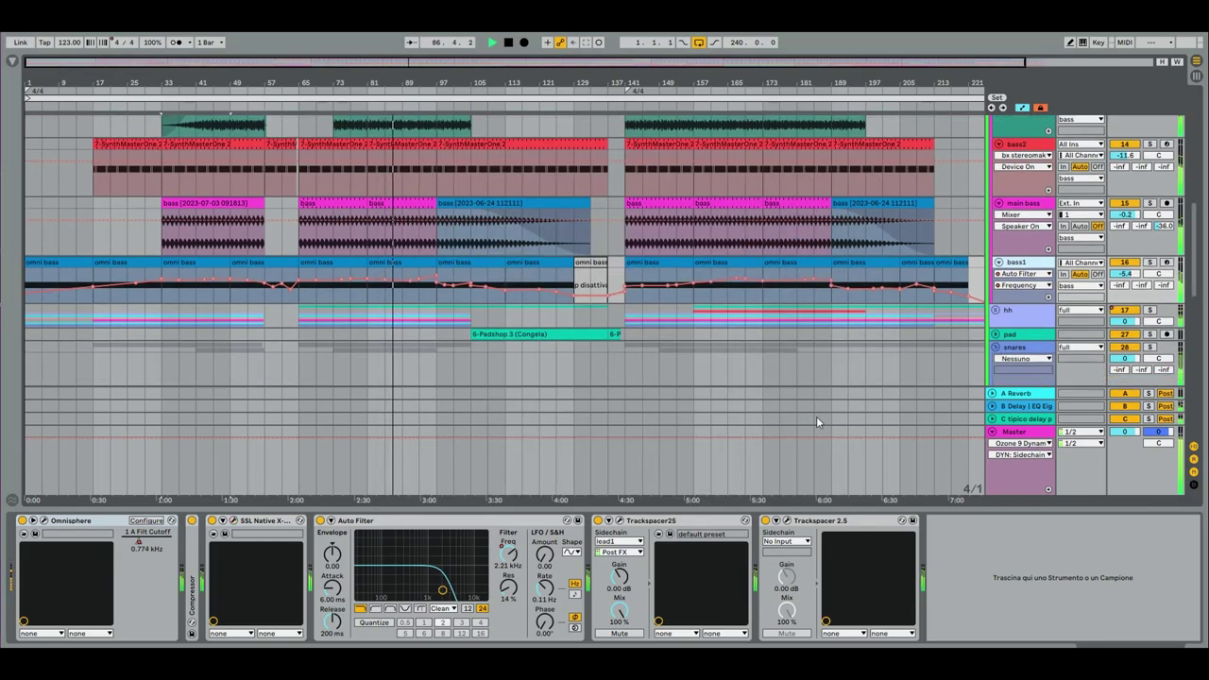
{"action": "scroll", "coordinate": [782, 375], "scroll_direction": "down", "scroll_amount": 1}
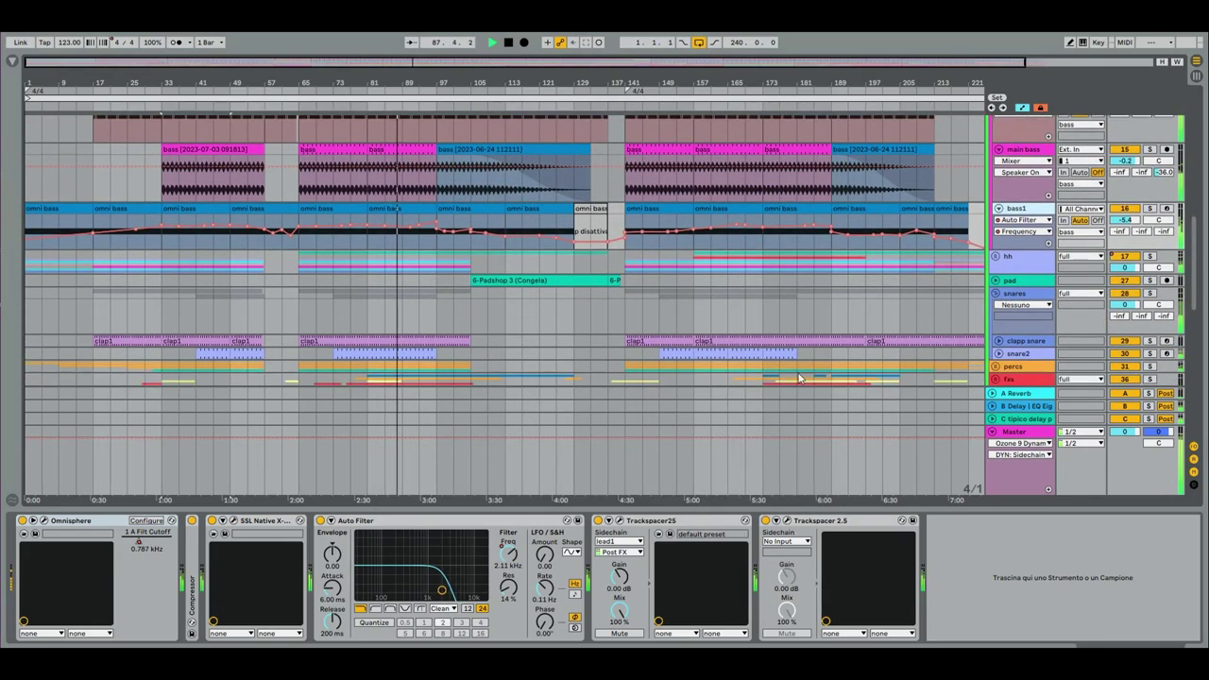
{"action": "left_click", "coordinate": [1020, 263]}
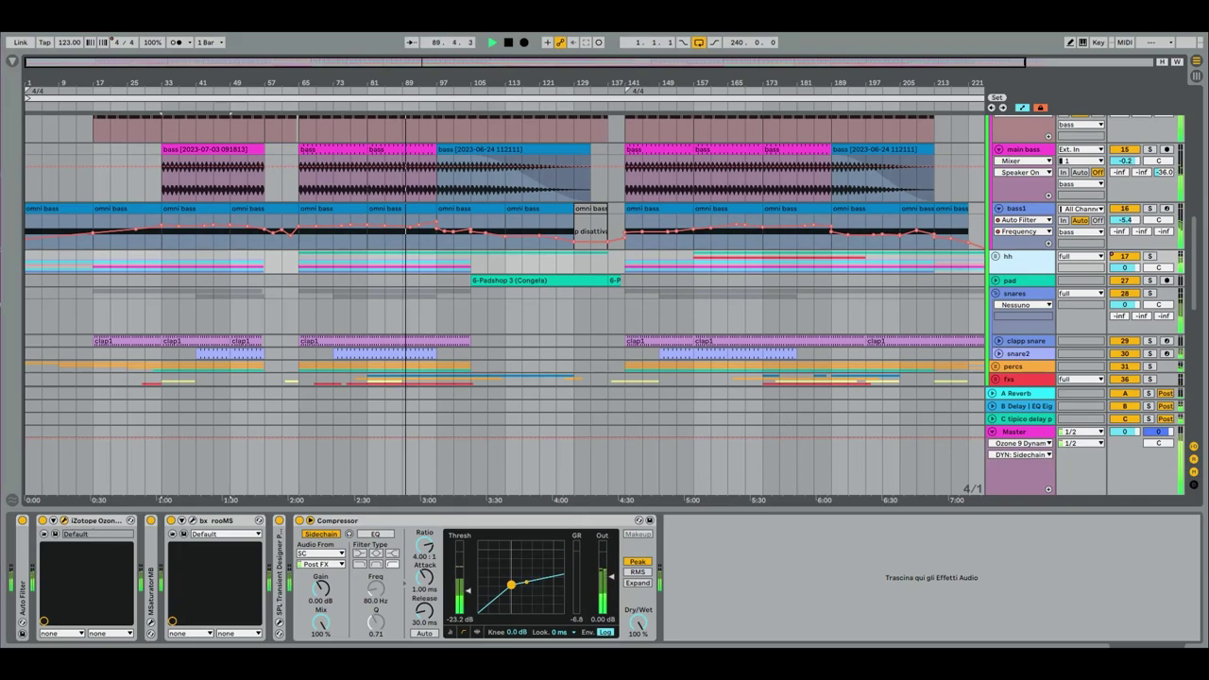
{"action": "left_click", "coordinate": [64, 521]}
{"action": "left_click_drag", "start_coordinate": [791, 173], "coordinate": [704, 162]}
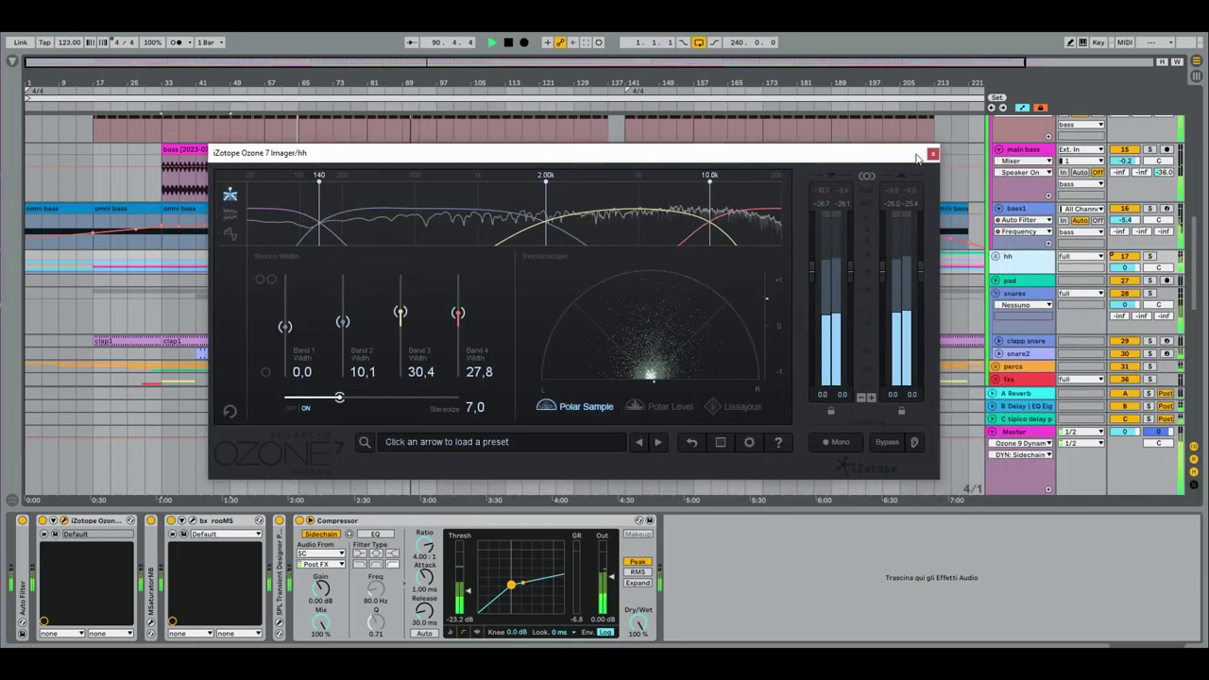
{"action": "key", "text": "ctrl+alt+p"}
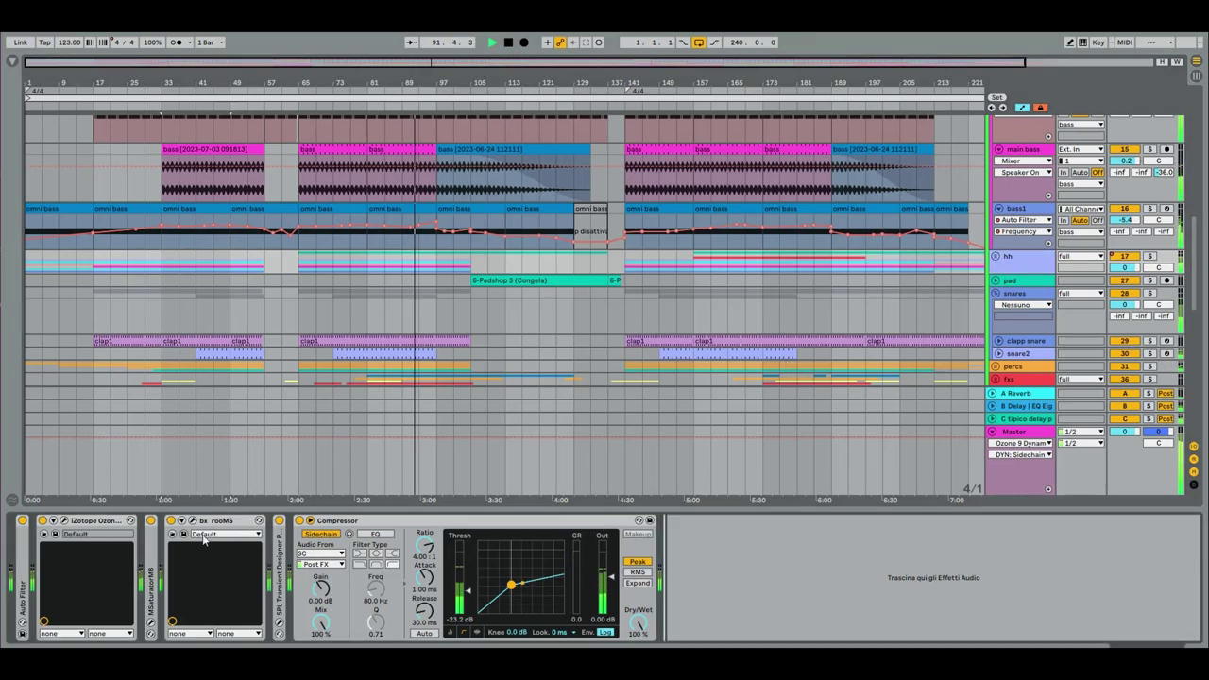
- Unfold the MSaturatorMB device in the hh group's chain and inspect its plug-in window
{"action": "double_click", "coordinate": [149, 573]}
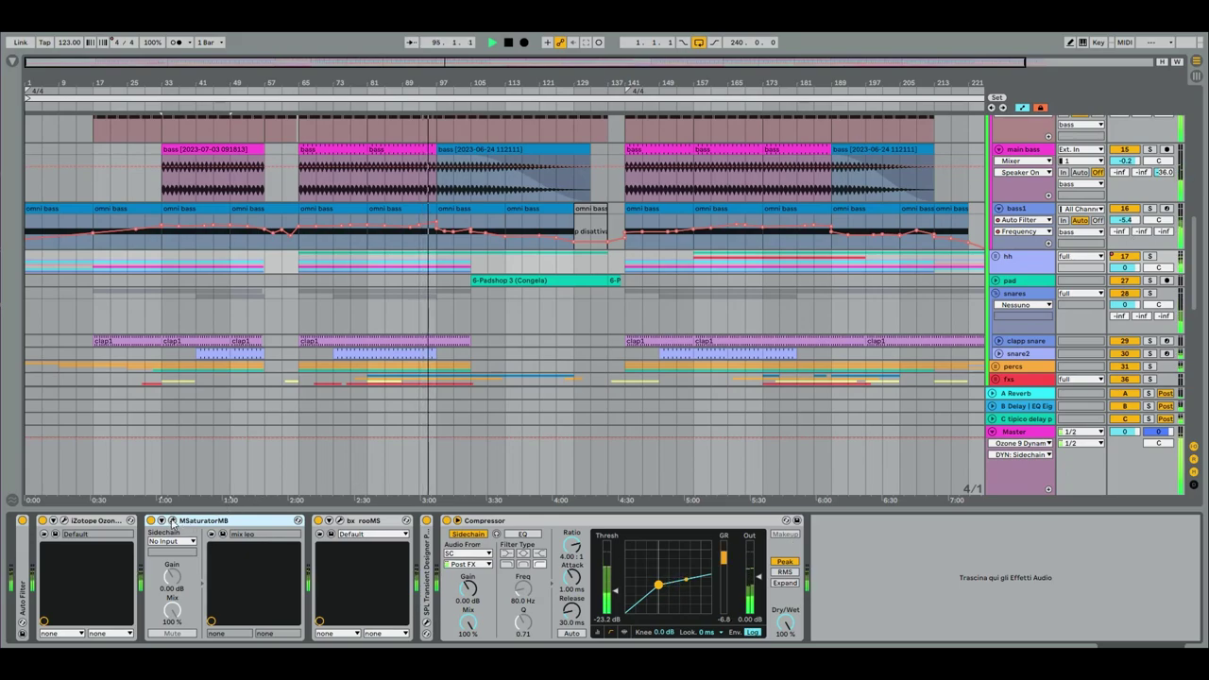
{"action": "left_click_drag", "start_coordinate": [1208, 68], "coordinate": [423, 107]}
{"action": "left_click", "coordinate": [901, 106]}
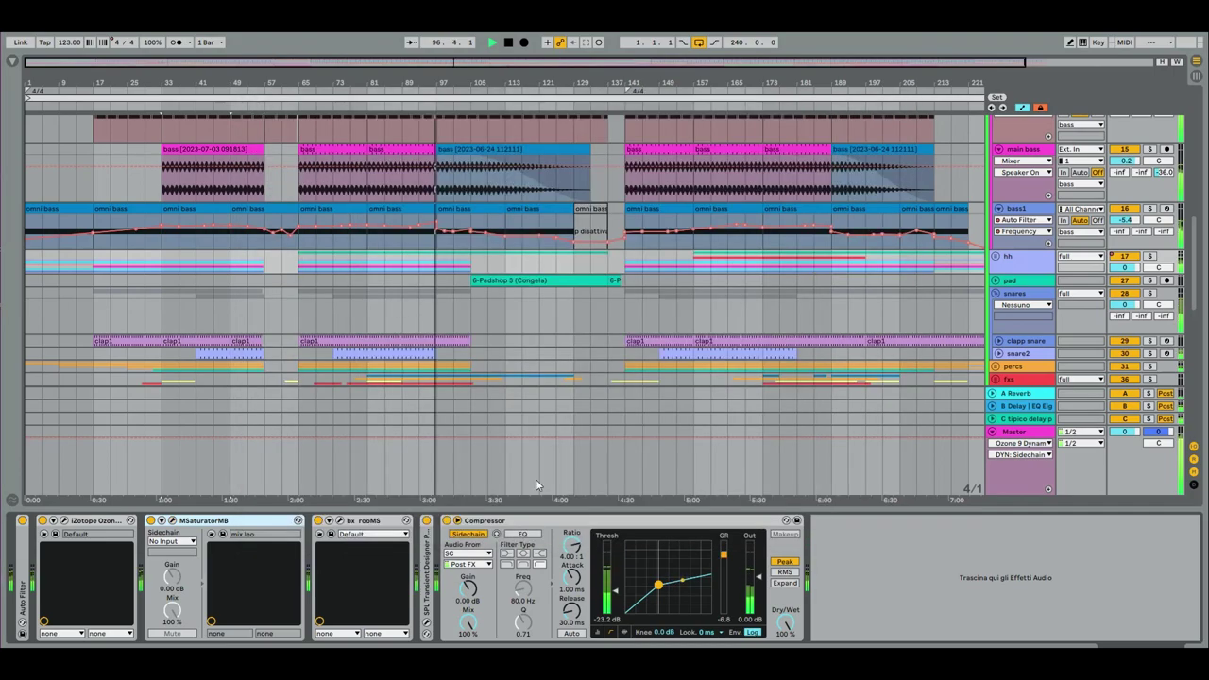
- Check the bx_rooMS plug-in on the hh group, keeping that group's effect chain in view
{"action": "left_click", "coordinate": [340, 520]}
{"action": "left_click", "coordinate": [800, 103]}
{"action": "scroll", "coordinate": [805, 315], "scroll_direction": "down", "scroll_amount": 2}
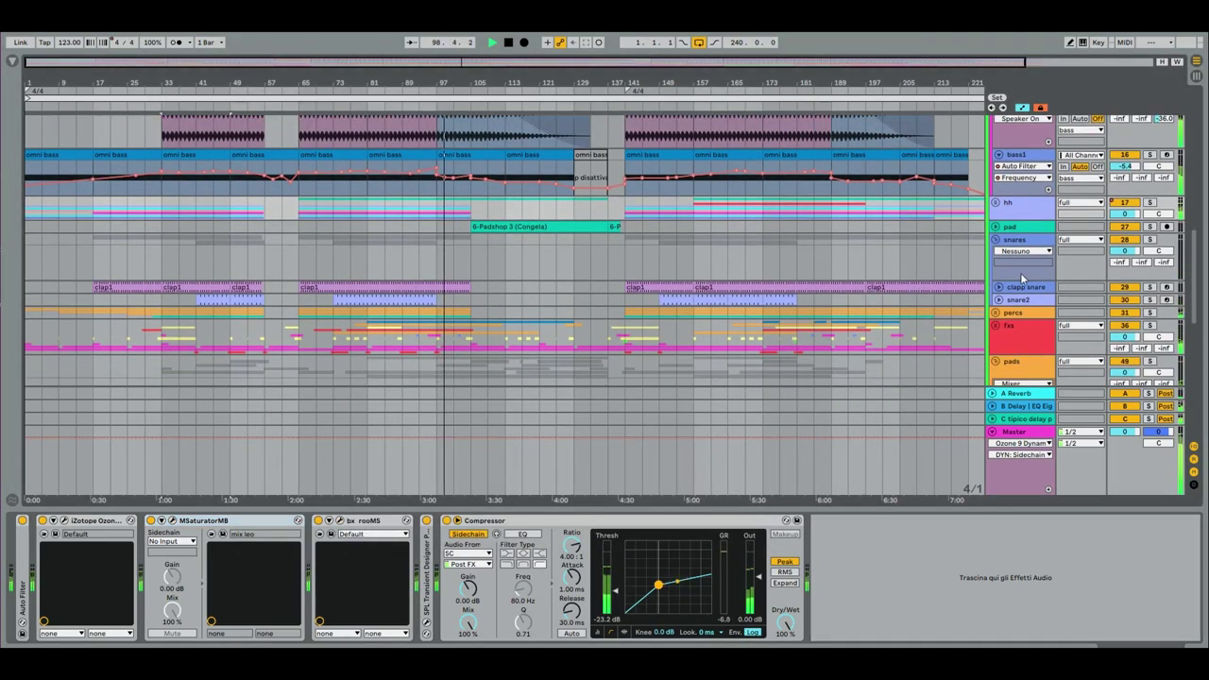
{"action": "left_click", "coordinate": [1019, 212]}
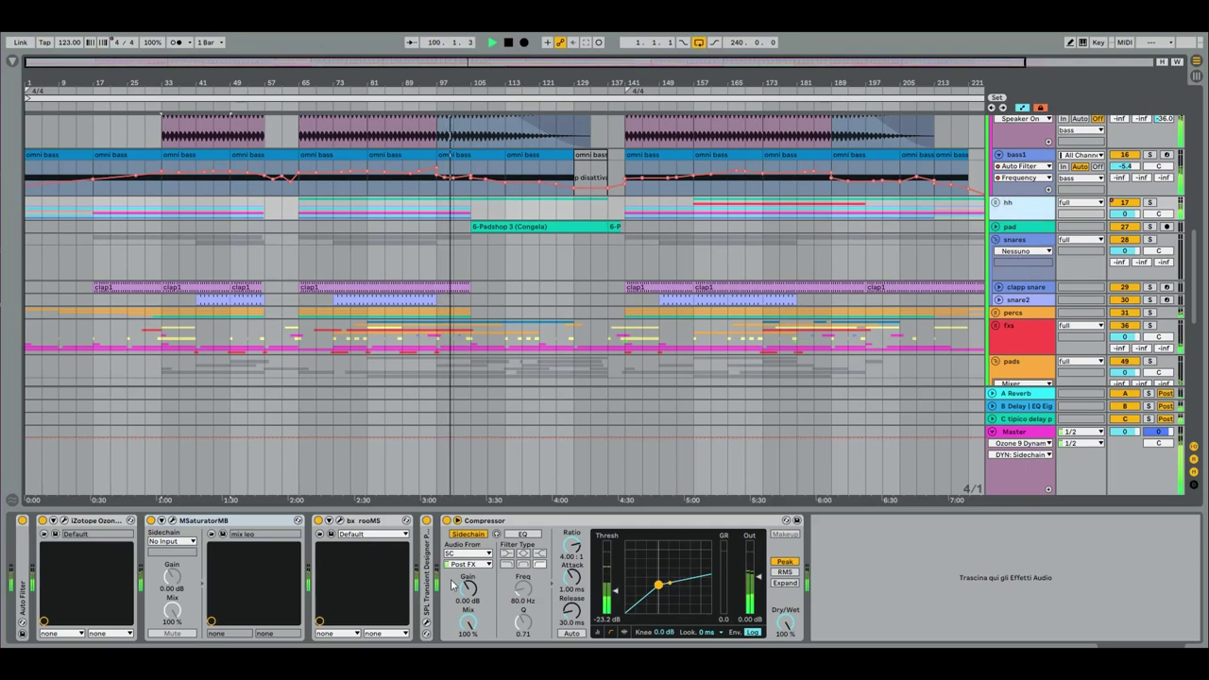
- Unfold the SPL Transient Designer Plus device in the hh group's chain and inspect its plug-in window
{"action": "double_click", "coordinate": [427, 565]}
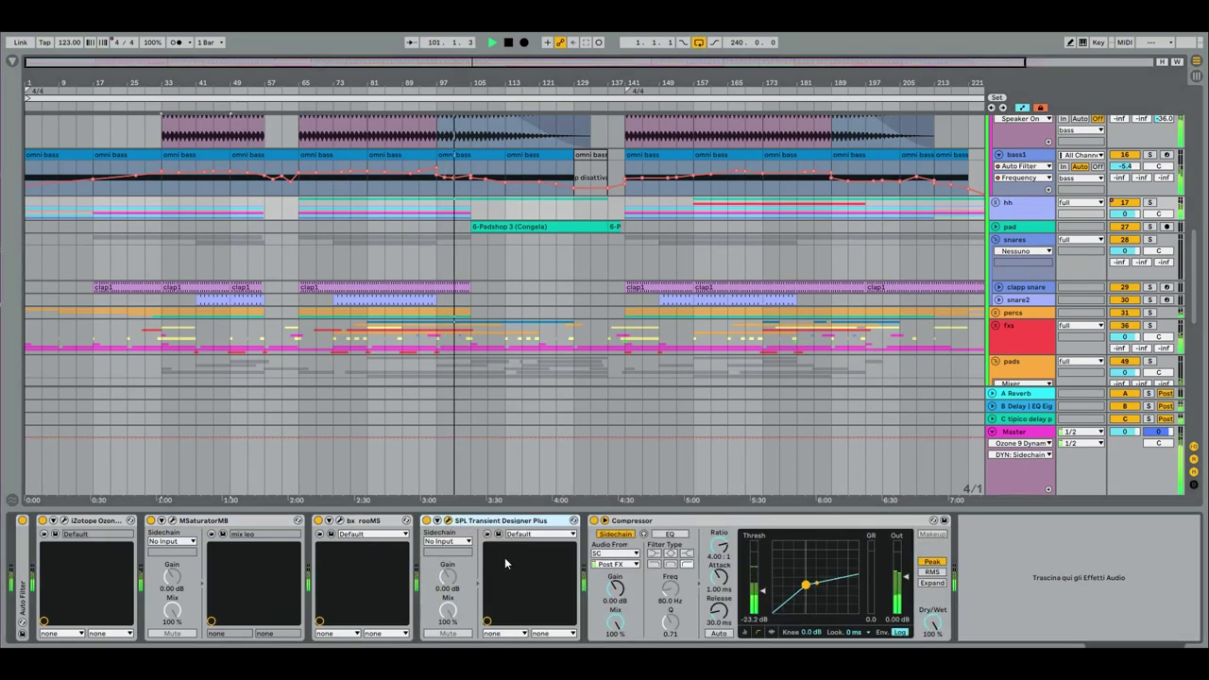
{"action": "left_click_drag", "start_coordinate": [1205, 168], "coordinate": [518, 152]}
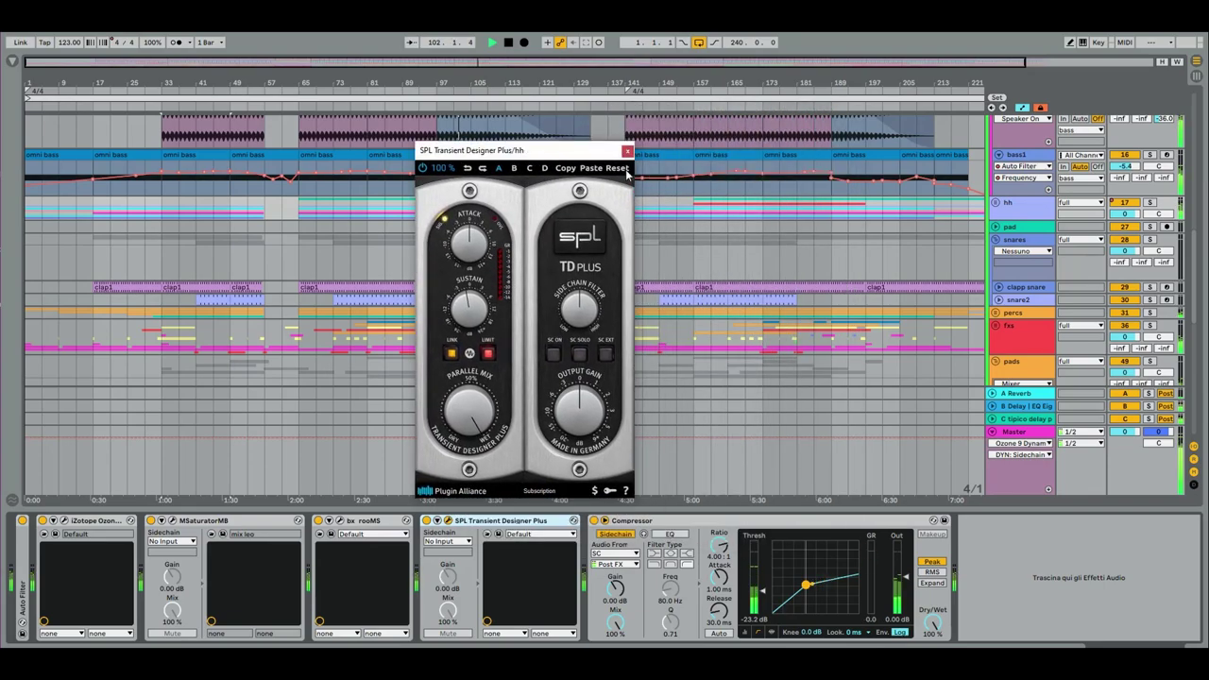
{"action": "left_click", "coordinate": [627, 150]}
- Check the device chains of the pad, snares, clapp snare and snare2 tracks one after another
{"action": "scroll", "coordinate": [777, 259], "scroll_direction": "down", "scroll_amount": 3}
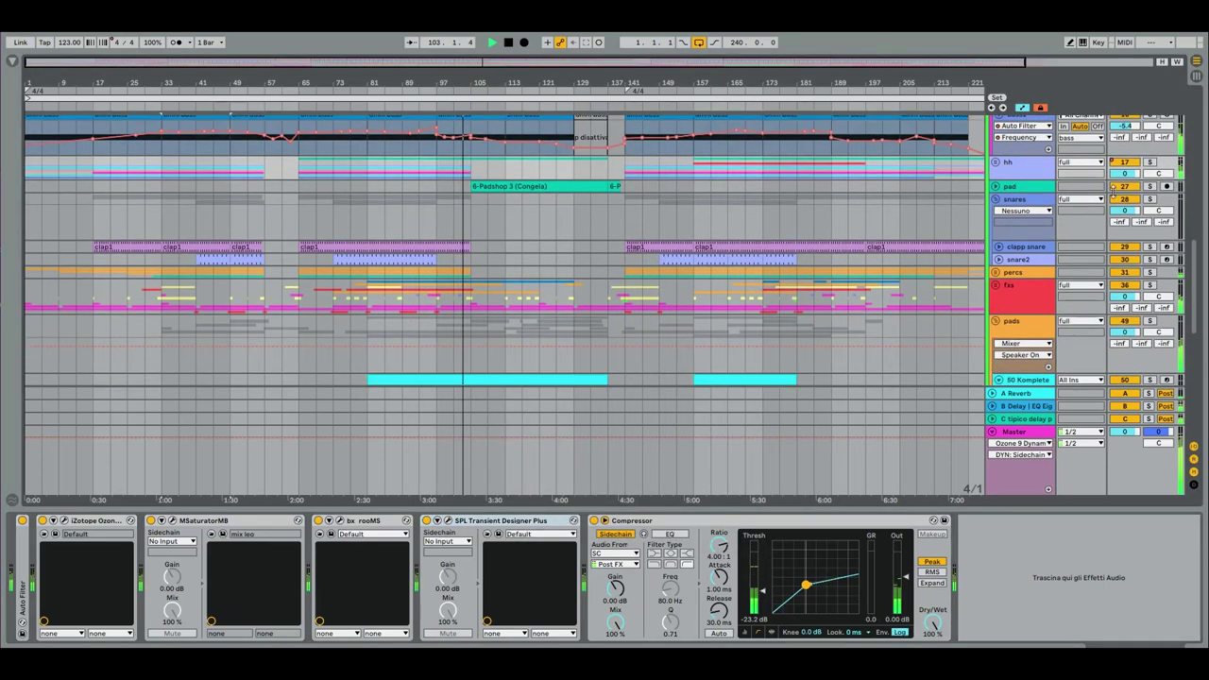
{"action": "left_click", "coordinate": [1023, 186]}
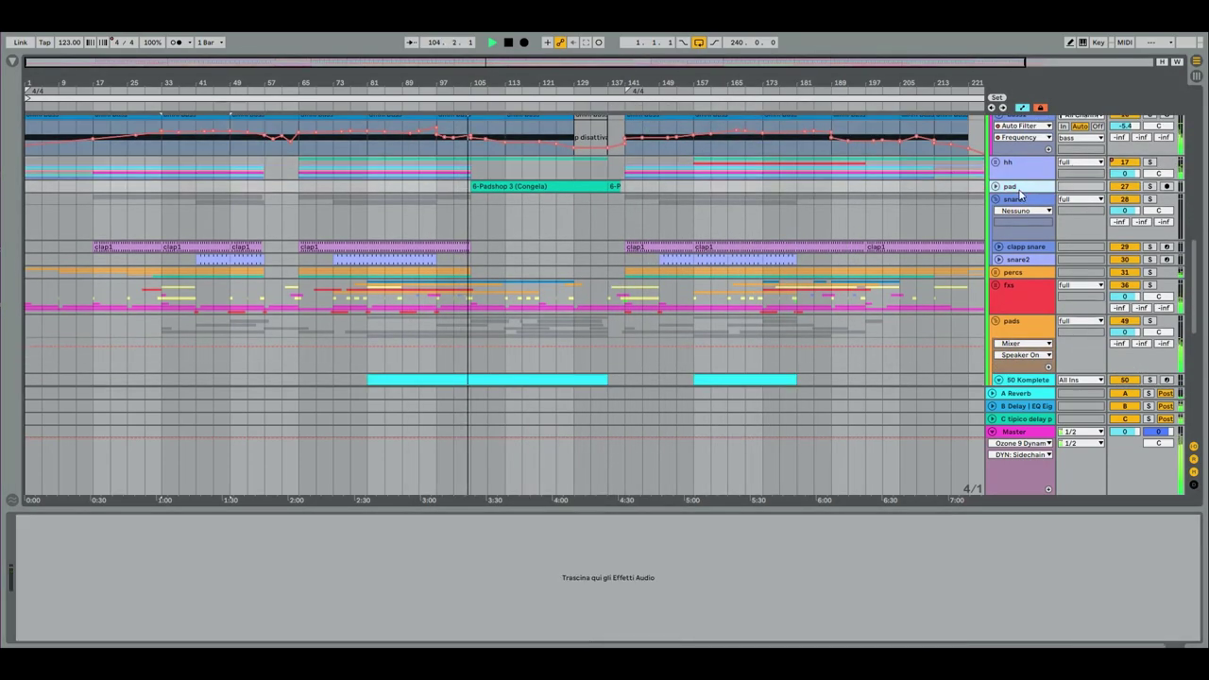
{"action": "left_click", "coordinate": [1021, 203]}
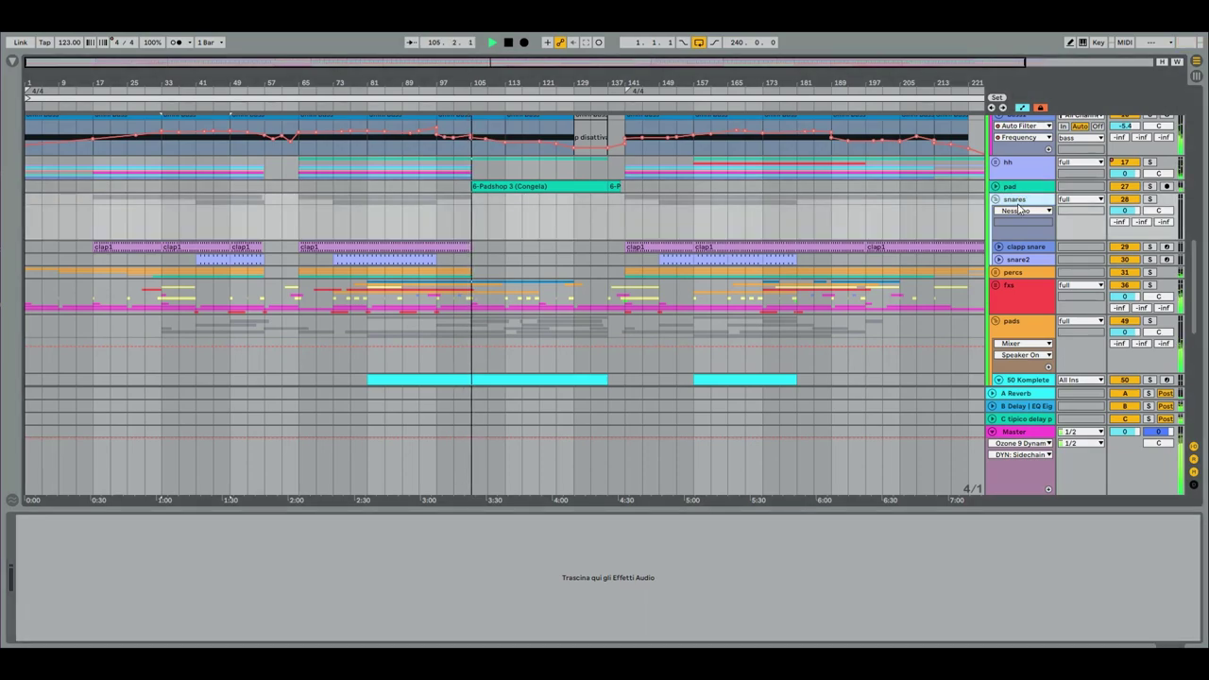
{"action": "scroll", "coordinate": [1020, 227], "scroll_direction": "down", "scroll_amount": 1}
{"action": "left_click", "coordinate": [1022, 238]}
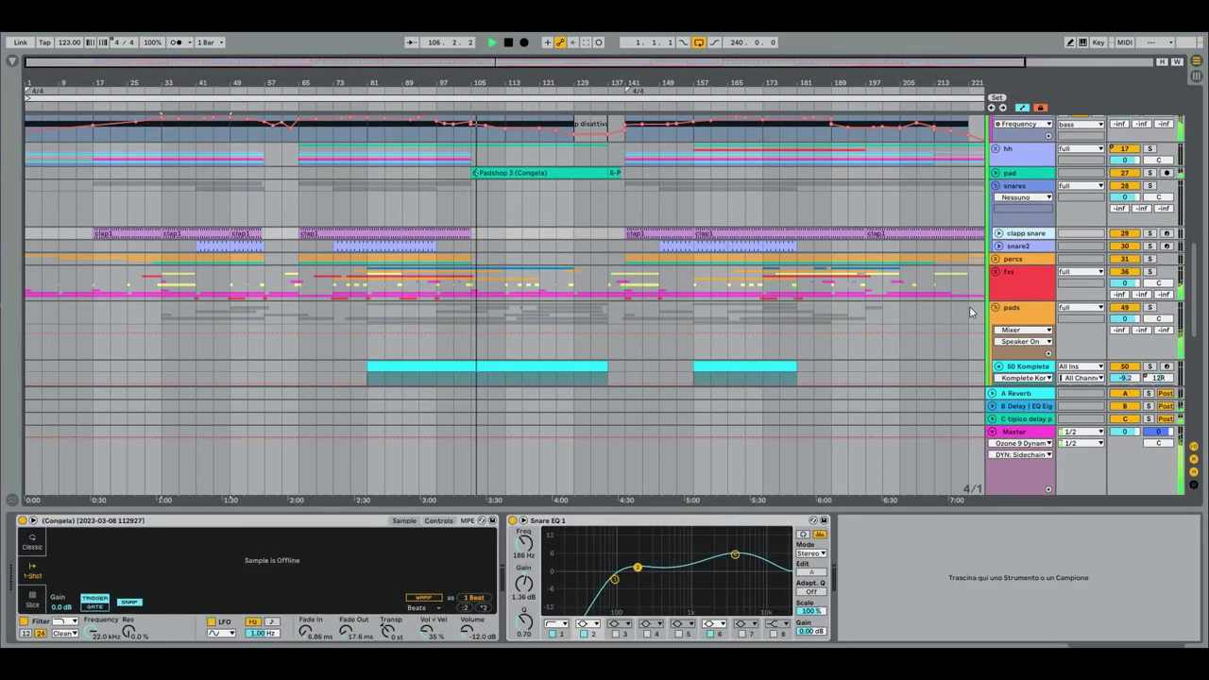
{"action": "scroll", "coordinate": [956, 339], "scroll_direction": "down", "scroll_amount": 2}
{"action": "left_click", "coordinate": [1026, 263]}
- Show the percs group's effect chain and inspect its SPL Transient Designer Plus window
{"action": "scroll", "coordinate": [1030, 255], "scroll_direction": "down", "scroll_amount": 2}
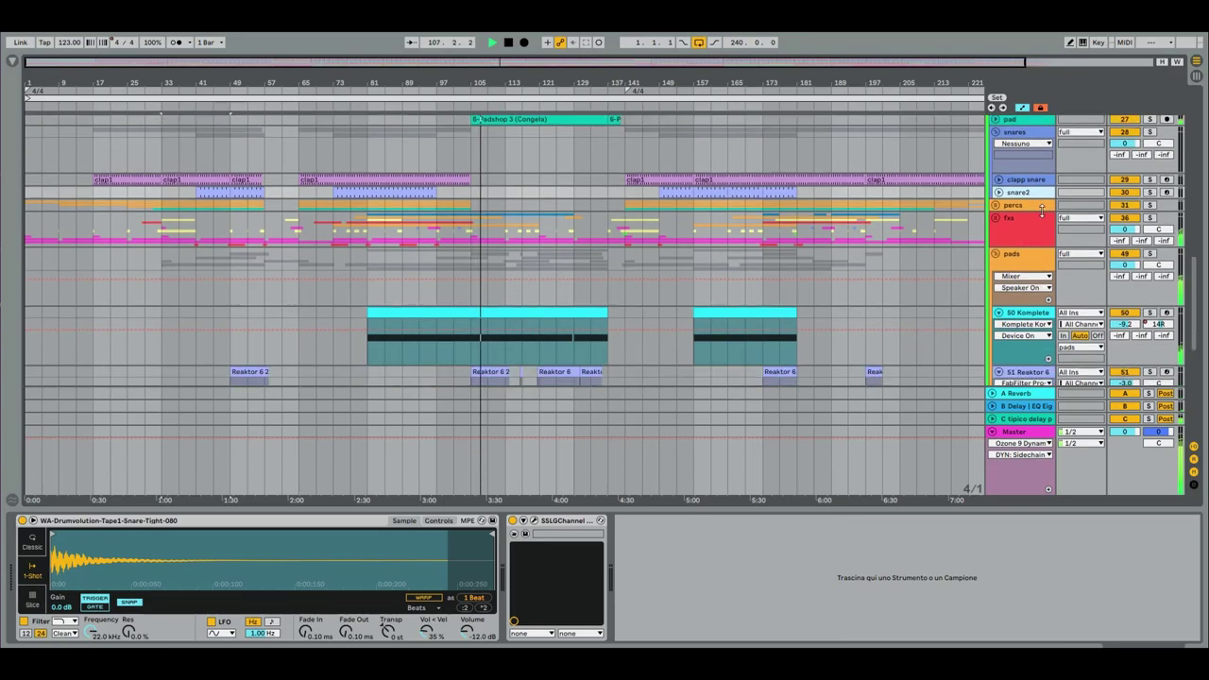
{"action": "left_click", "coordinate": [1034, 208]}
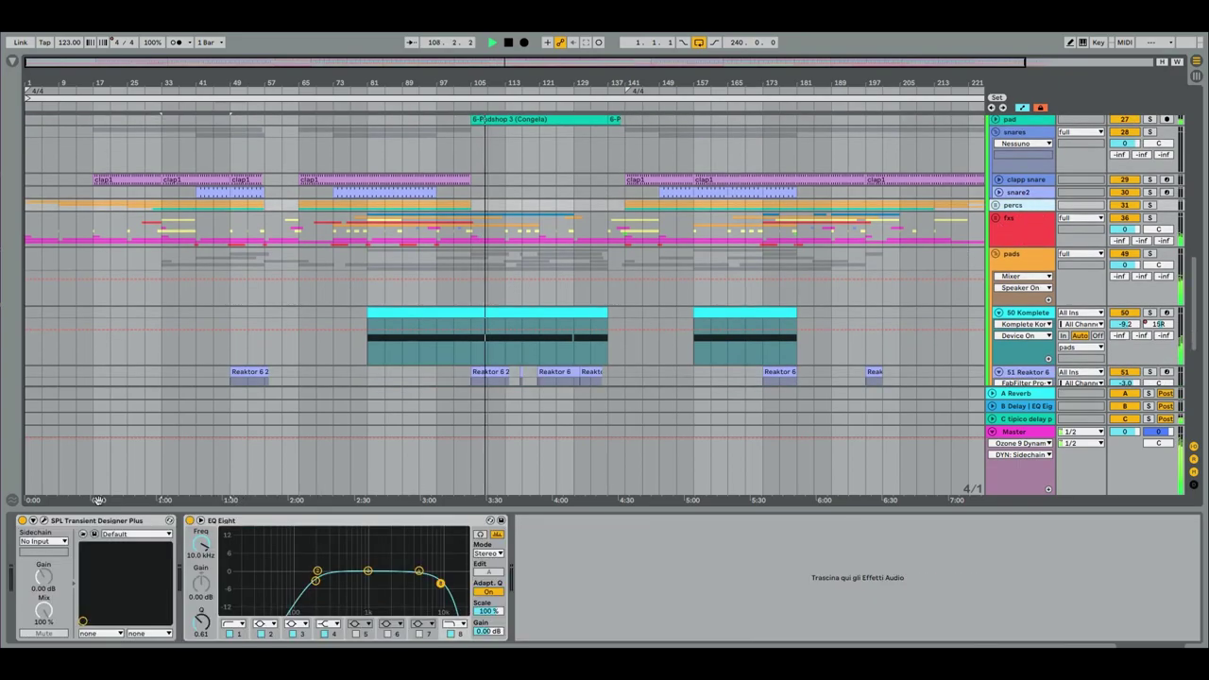
{"action": "left_click", "coordinate": [43, 520]}
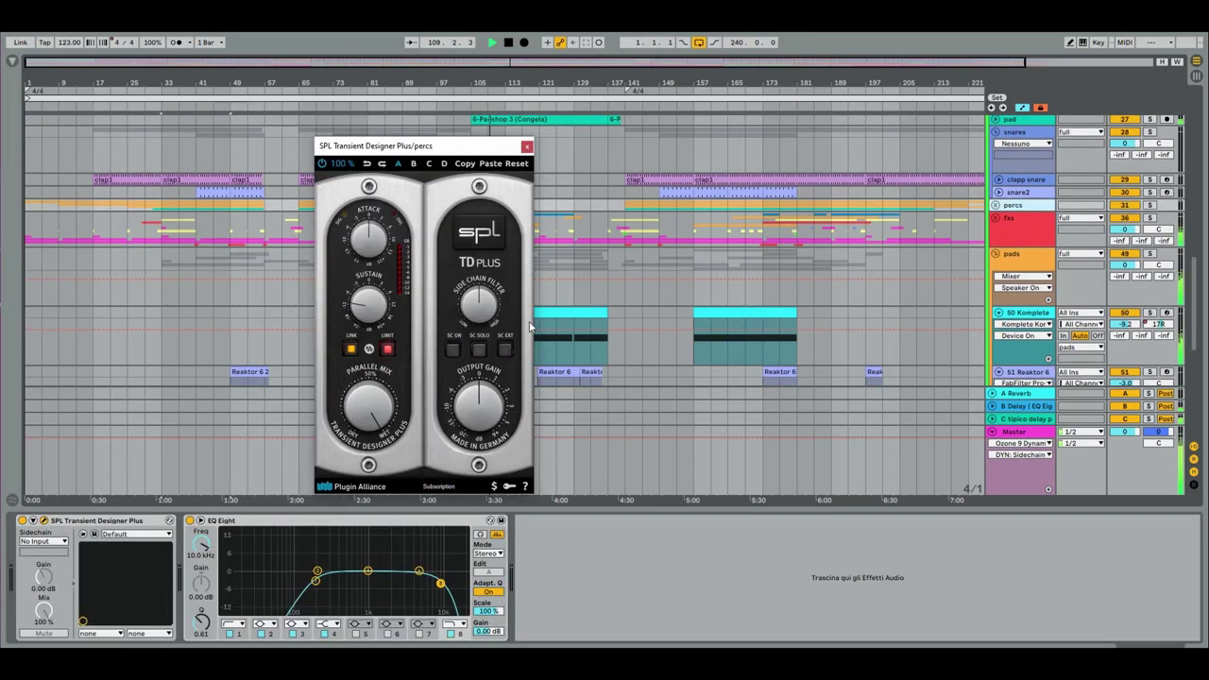
{"action": "left_click", "coordinate": [527, 149]}
- Show the pads group's Trackspacer25 device and the device chain of the 50 Komplete track
{"action": "scroll", "coordinate": [711, 259], "scroll_direction": "down", "scroll_amount": 2}
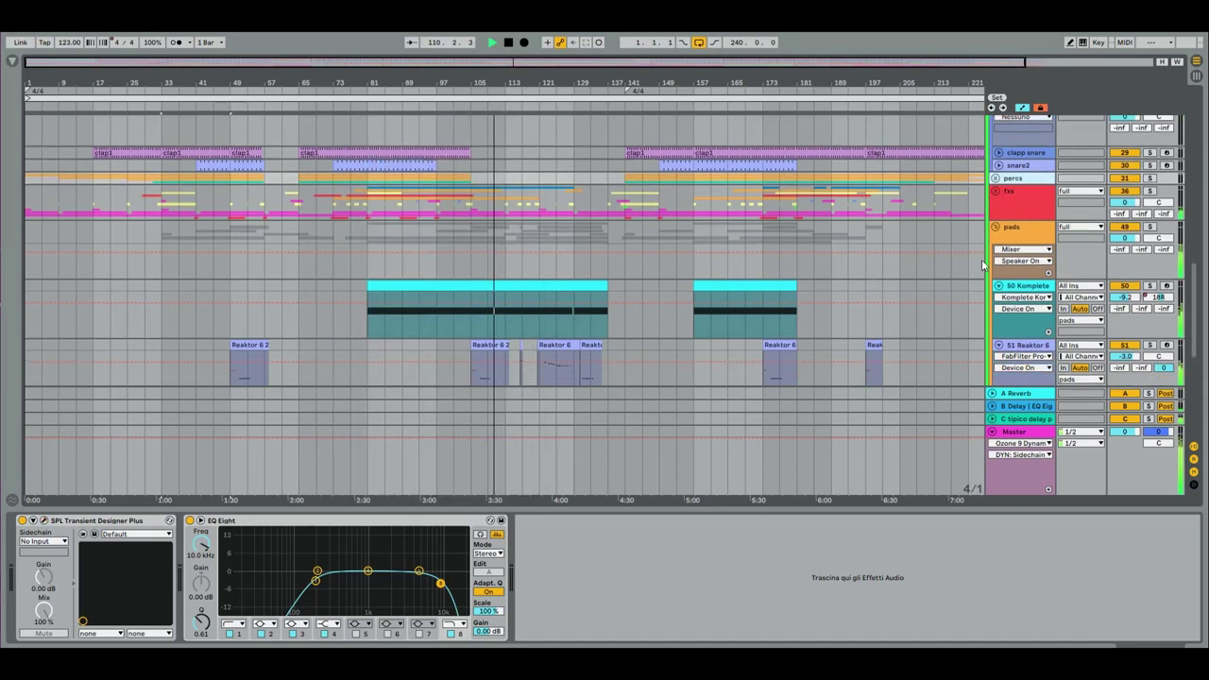
{"action": "left_click", "coordinate": [1031, 237]}
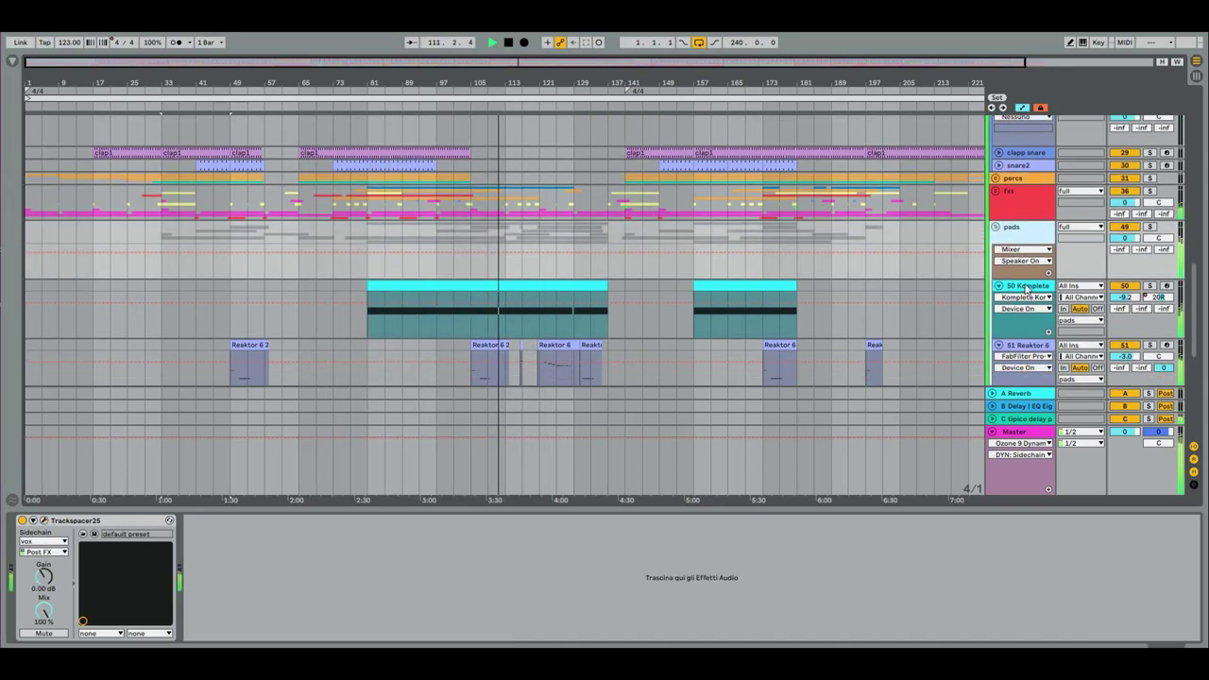
{"action": "left_click", "coordinate": [1026, 286]}
{"action": "scroll", "coordinate": [604, 359], "scroll_direction": "down", "scroll_amount": 2}
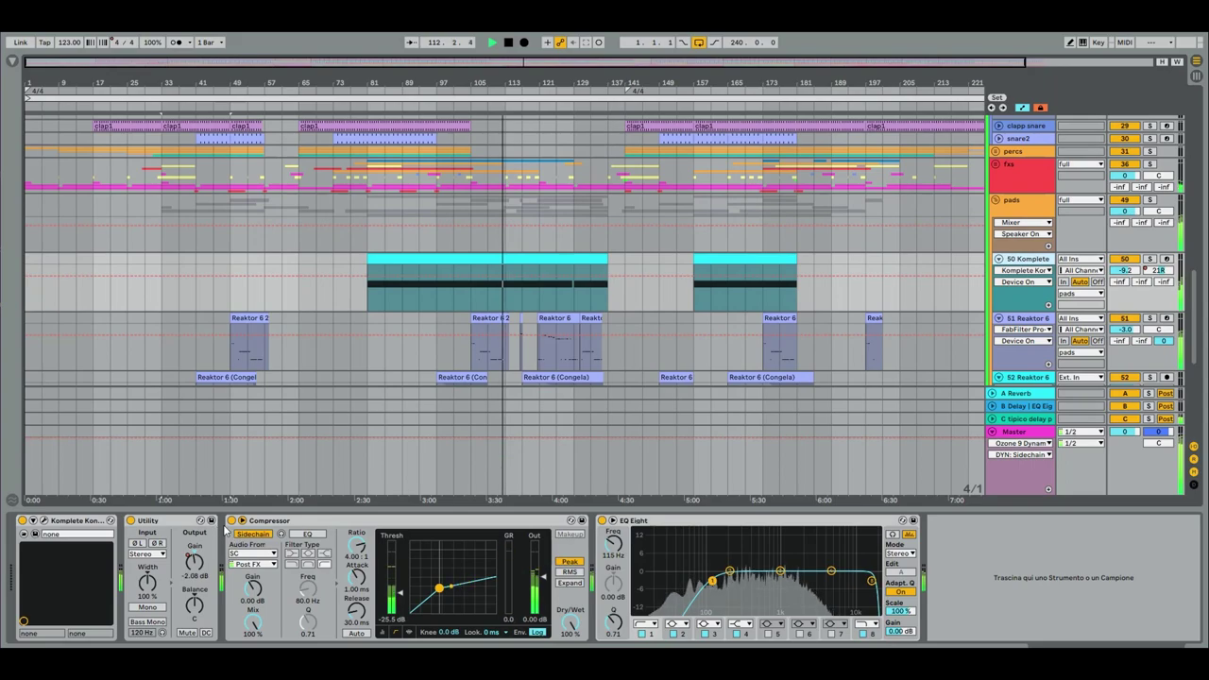
- Show the 51 Reaktor 6 track's device chain and inspect the FabFilter Pro-Q 3 curve
{"action": "scroll", "coordinate": [891, 362], "scroll_direction": "down", "scroll_amount": 2}
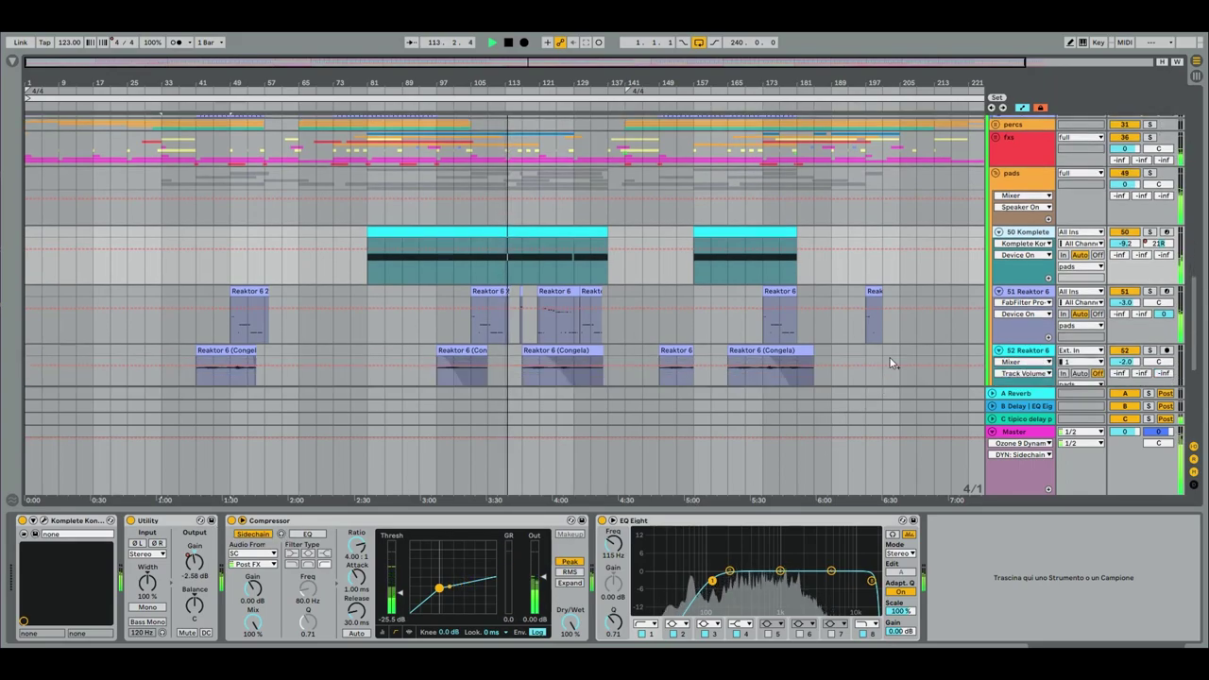
{"action": "left_click", "coordinate": [1026, 302]}
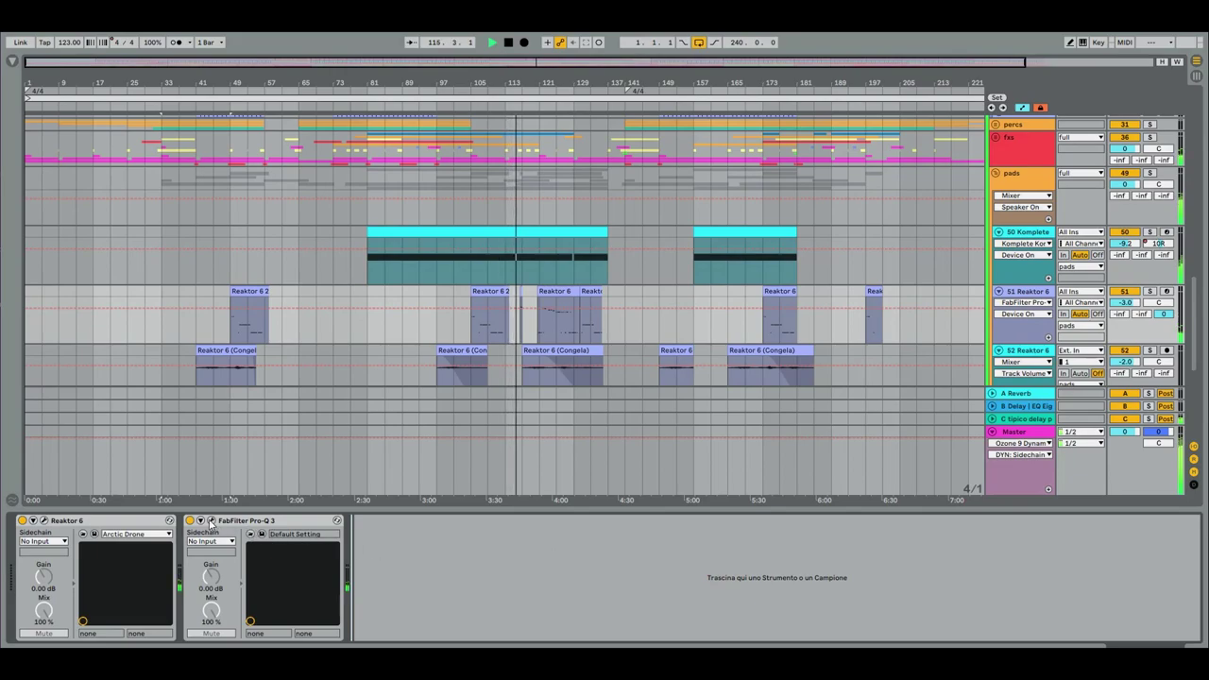
{"action": "left_click", "coordinate": [212, 520]}
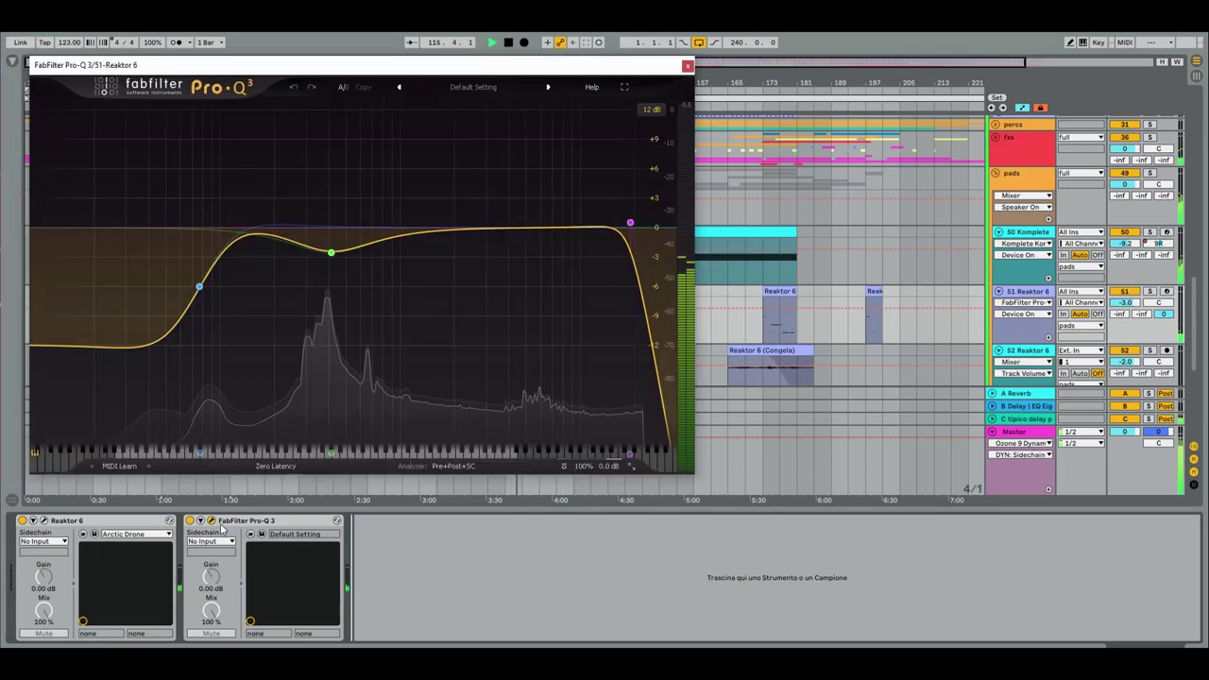
{"action": "left_click", "coordinate": [688, 65]}
- Check the chains of the 52 and 53 Reaktor 6 tracks and expand track 53 to show its clips
{"action": "scroll", "coordinate": [850, 243], "scroll_direction": "down", "scroll_amount": 1}
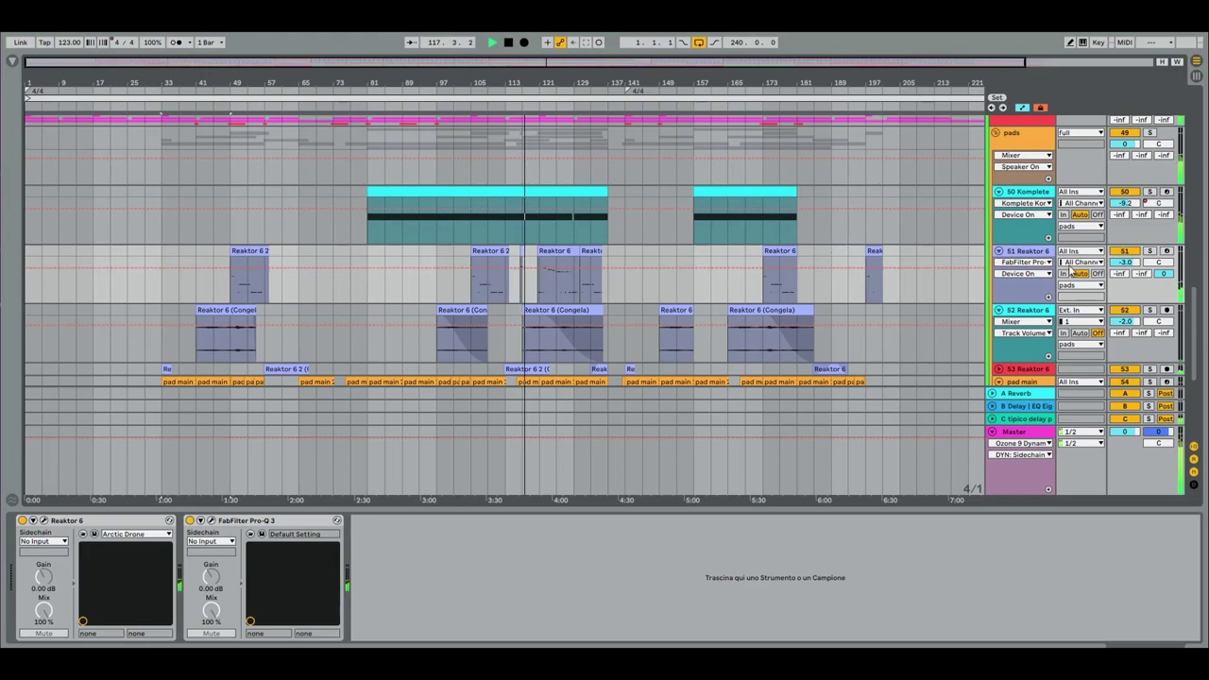
{"action": "scroll", "coordinate": [1032, 266], "scroll_direction": "down", "scroll_amount": 1}
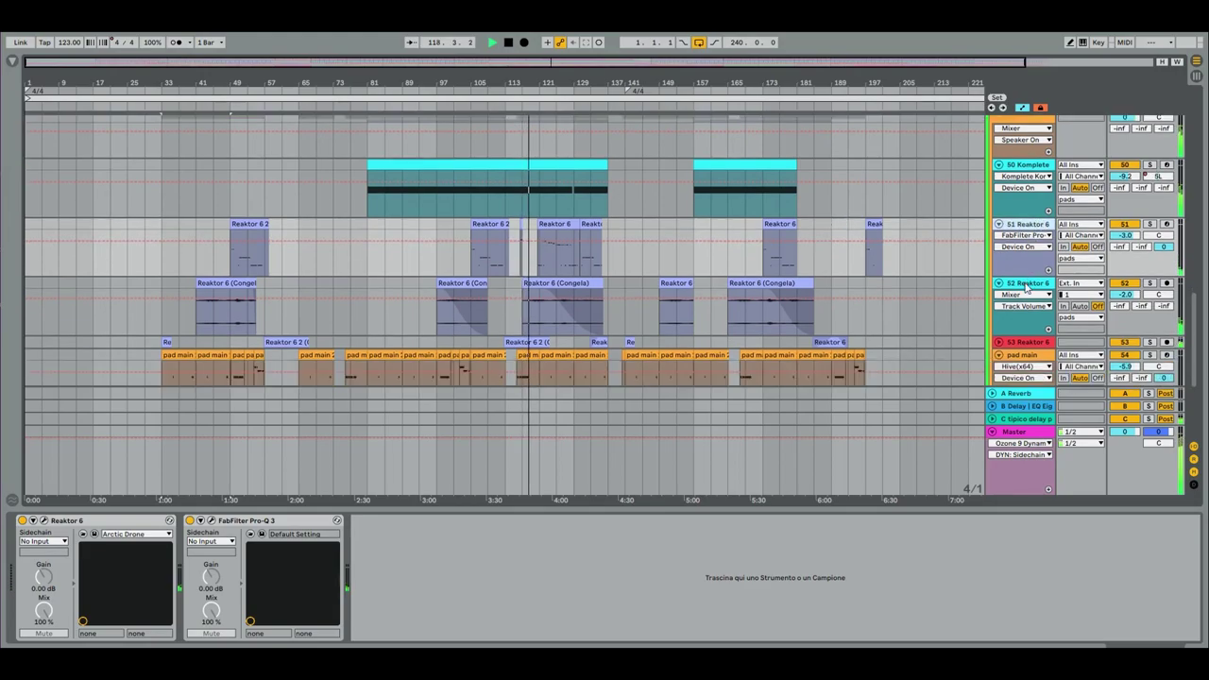
{"action": "left_click", "coordinate": [1027, 286]}
{"action": "scroll", "coordinate": [1030, 286], "scroll_direction": "down", "scroll_amount": 3}
{"action": "left_click", "coordinate": [1032, 262]}
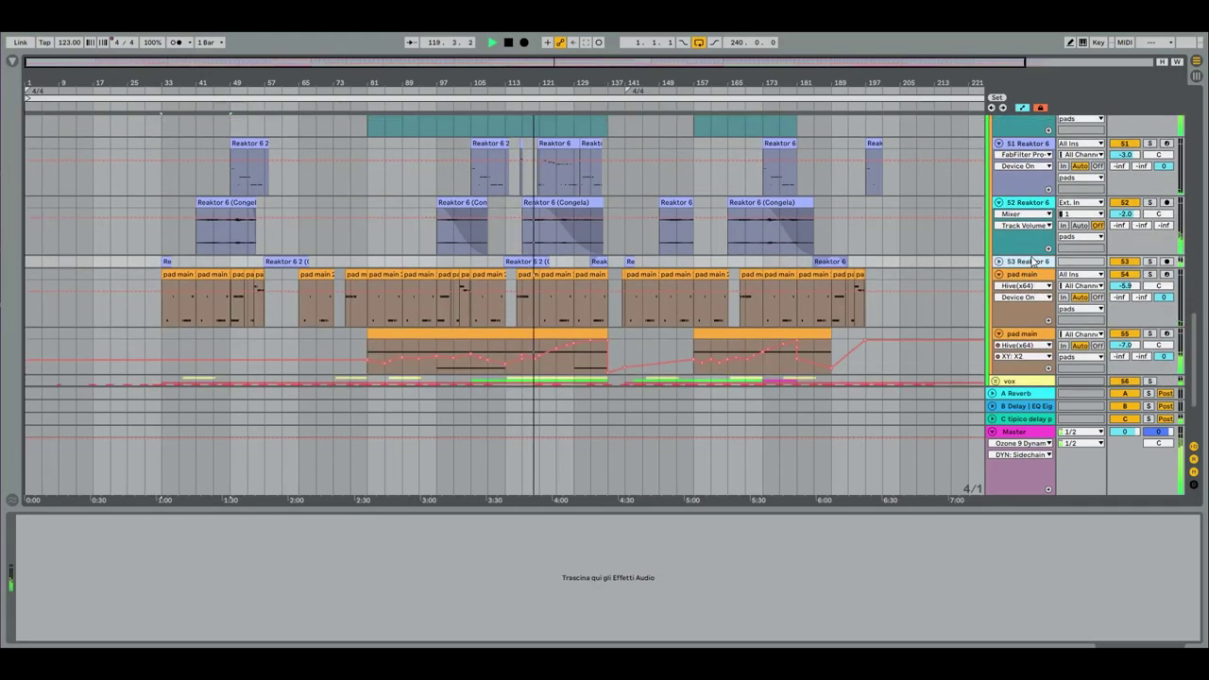
{"action": "left_click_drag", "start_coordinate": [1023, 267], "coordinate": [1023, 286]}
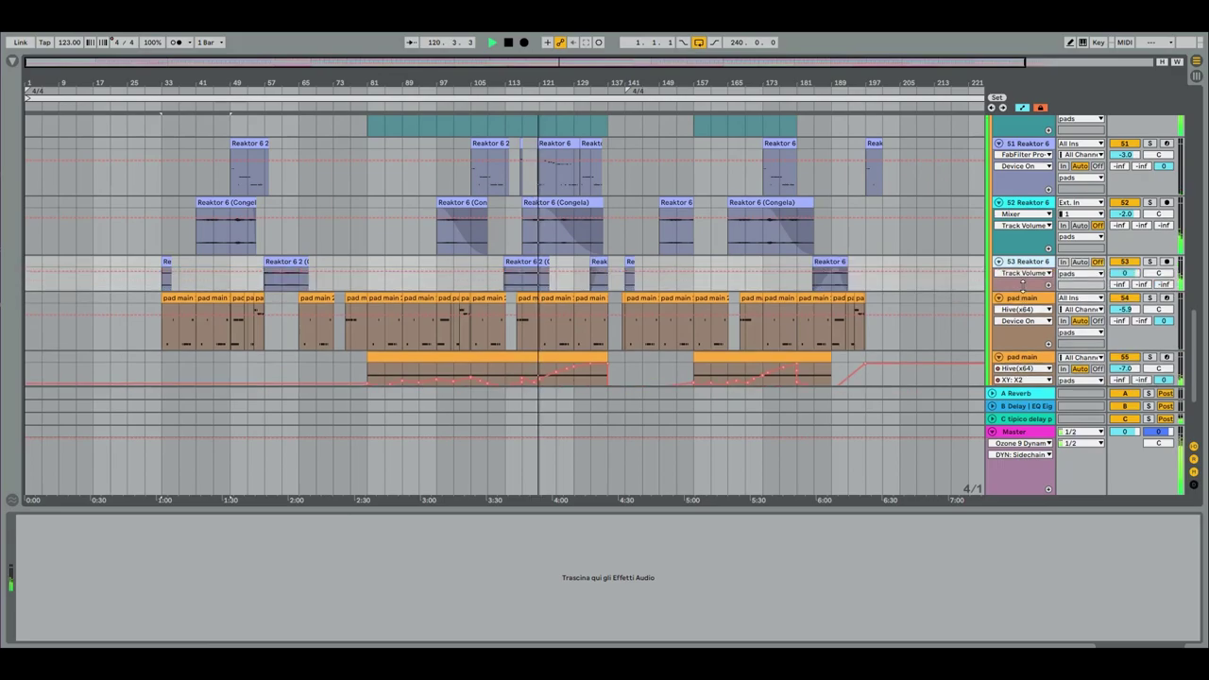
- Show the first pad main track's Hive instrument and inspect its AZ Serene preset in the plug-in window
{"action": "left_click", "coordinate": [1022, 297]}
{"action": "scroll", "coordinate": [1024, 303], "scroll_direction": "down", "scroll_amount": 2}
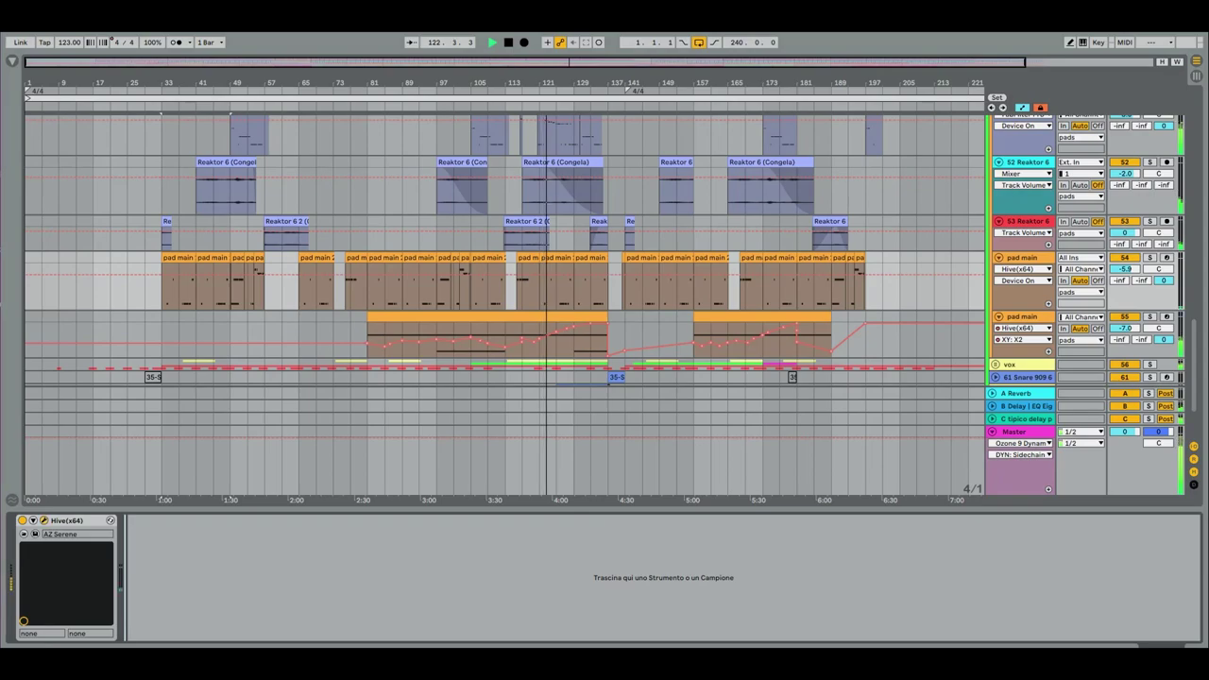
{"action": "left_click_drag", "start_coordinate": [1208, 109], "coordinate": [478, 61]}
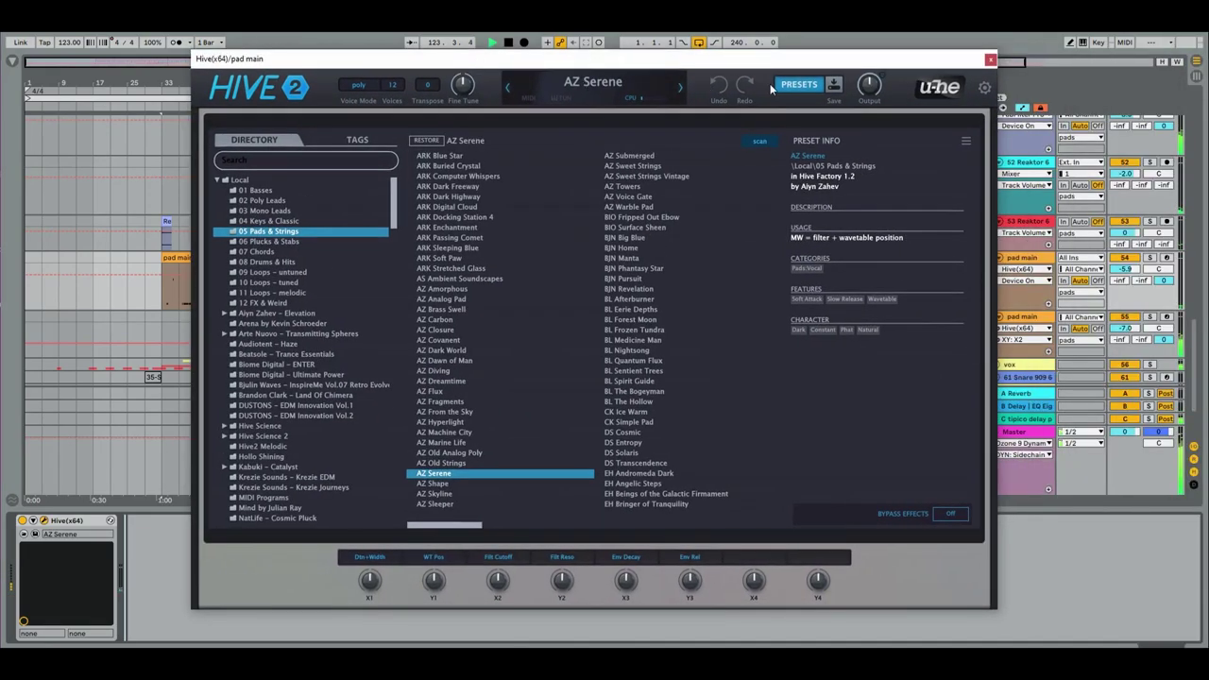
{"action": "left_click", "coordinate": [989, 61]}
- Show the second pad main track's Hive device, and unfold the vox group to check the vox1 track
{"action": "scroll", "coordinate": [876, 237], "scroll_direction": "down", "scroll_amount": 3}
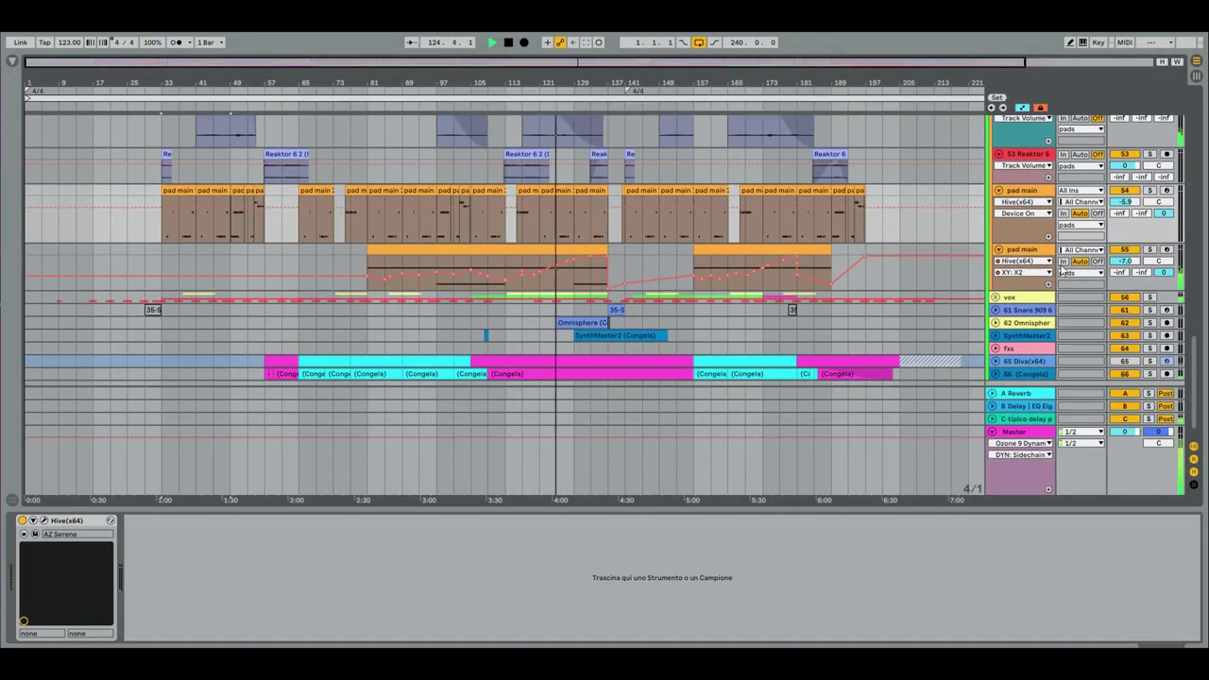
{"action": "left_click", "coordinate": [1032, 253]}
{"action": "scroll", "coordinate": [1011, 288], "scroll_direction": "down", "scroll_amount": 1}
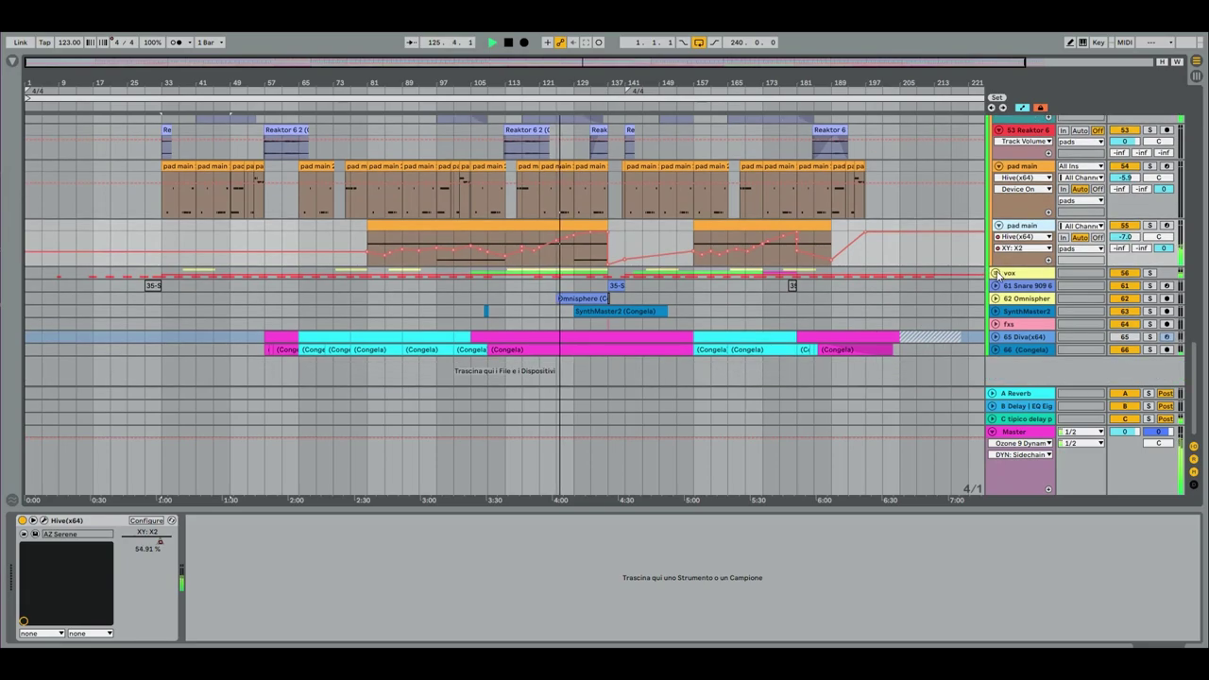
{"action": "left_click", "coordinate": [995, 273]}
{"action": "left_click", "coordinate": [917, 343]}
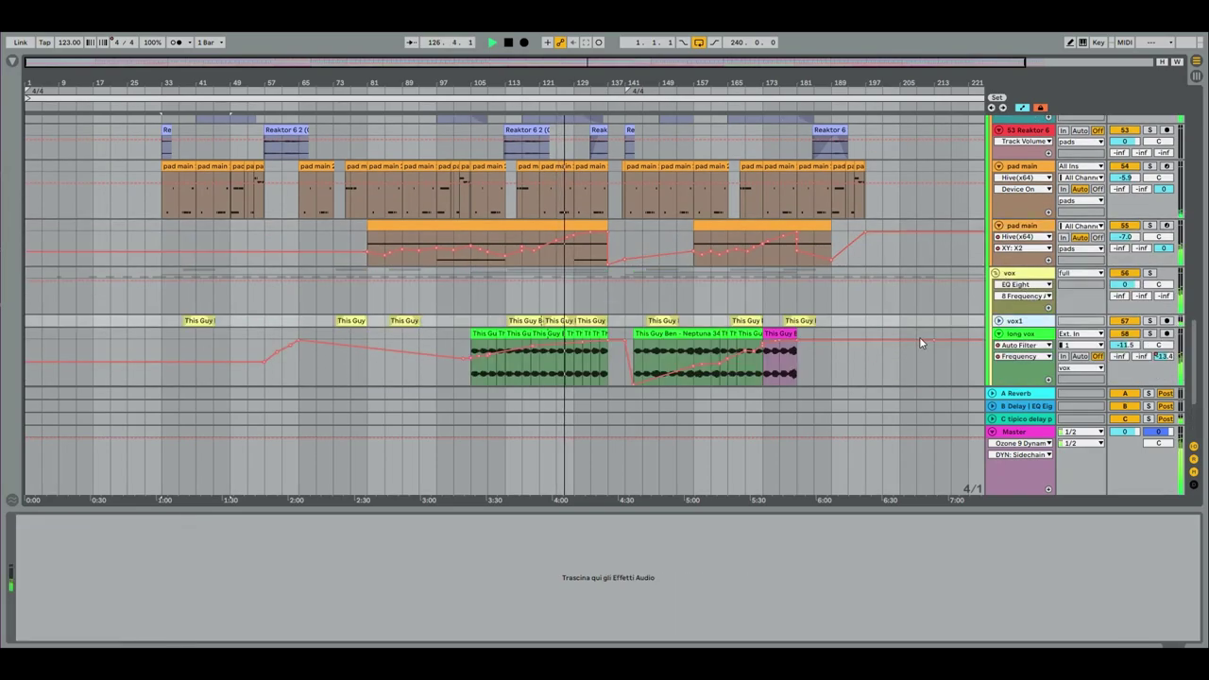
- Show the long vox track's effect chain and inspect its Unfiltered Audio Tails reverb window
{"action": "scroll", "coordinate": [1009, 300], "scroll_direction": "down", "scroll_amount": 2}
{"action": "left_click", "coordinate": [1020, 301]}
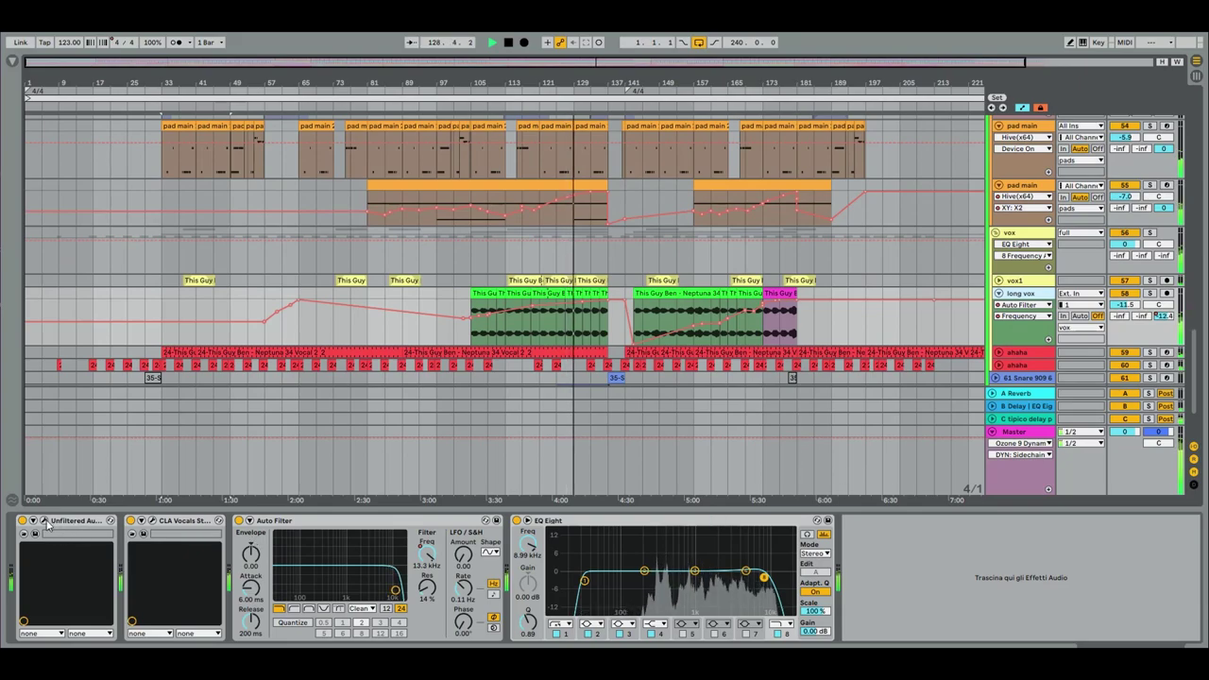
{"action": "left_click_drag", "start_coordinate": [1208, 175], "coordinate": [616, 148]}
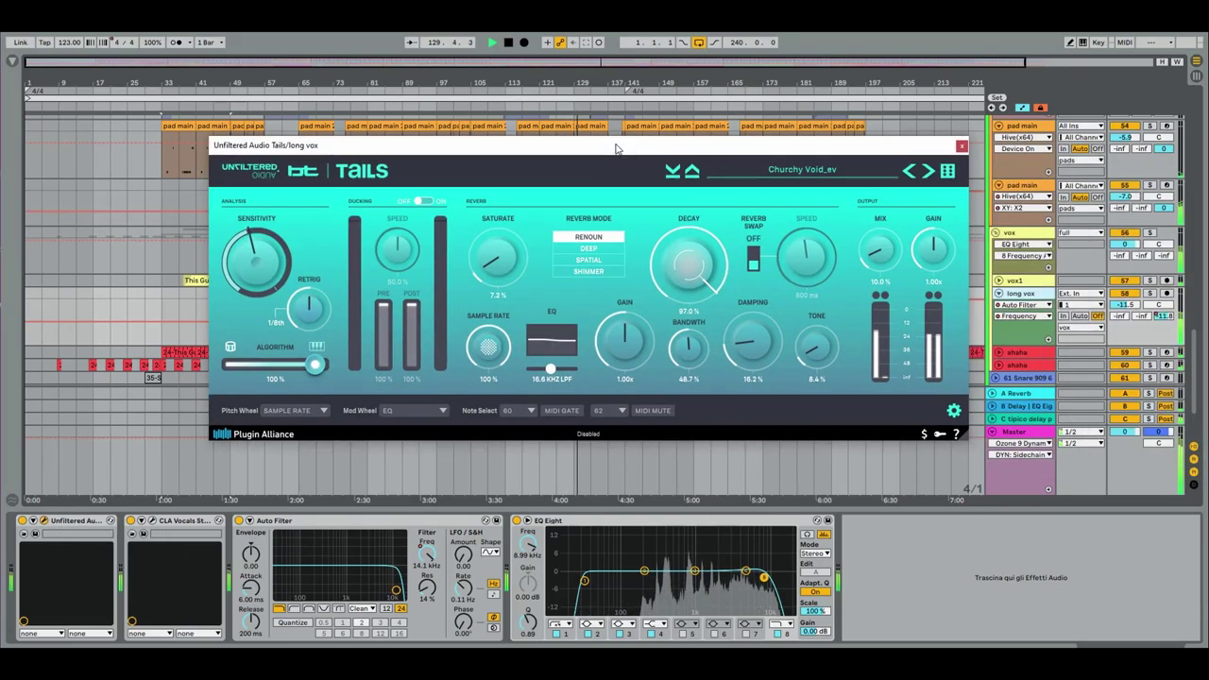
{"action": "left_click", "coordinate": [961, 147]}
- Show the upper ahaha track's effect chain and inspect its Raum reverb window
{"action": "scroll", "coordinate": [929, 328], "scroll_direction": "down", "scroll_amount": 3}
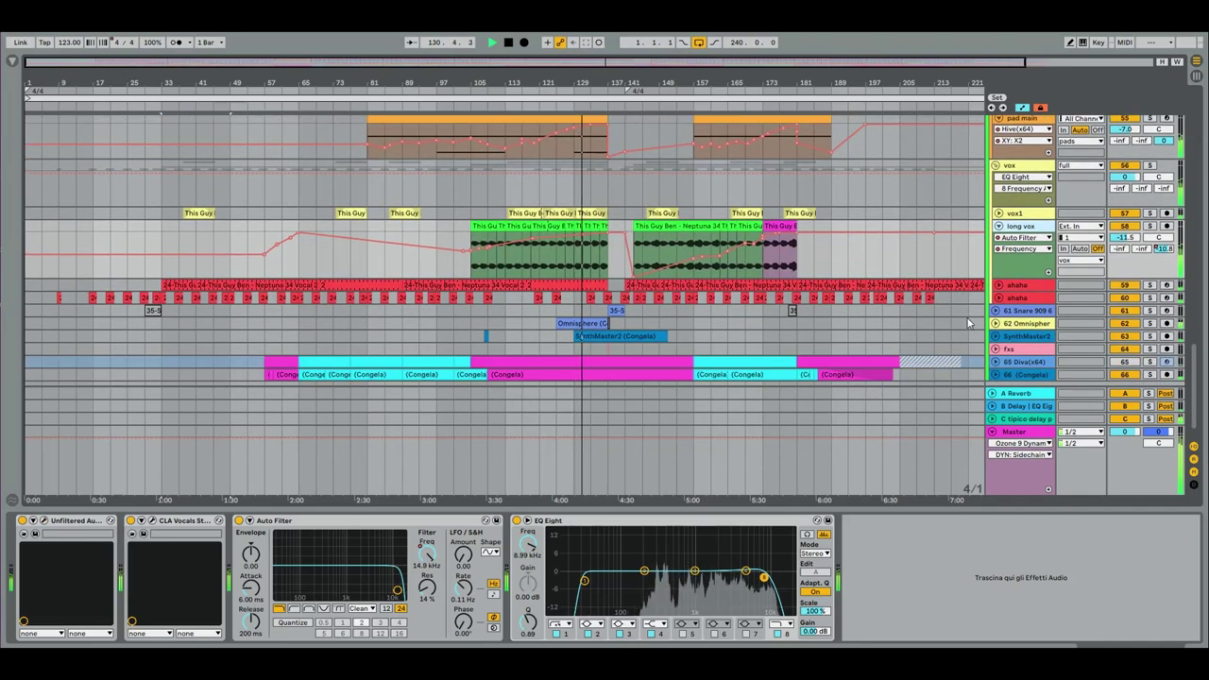
{"action": "left_click", "coordinate": [1017, 285]}
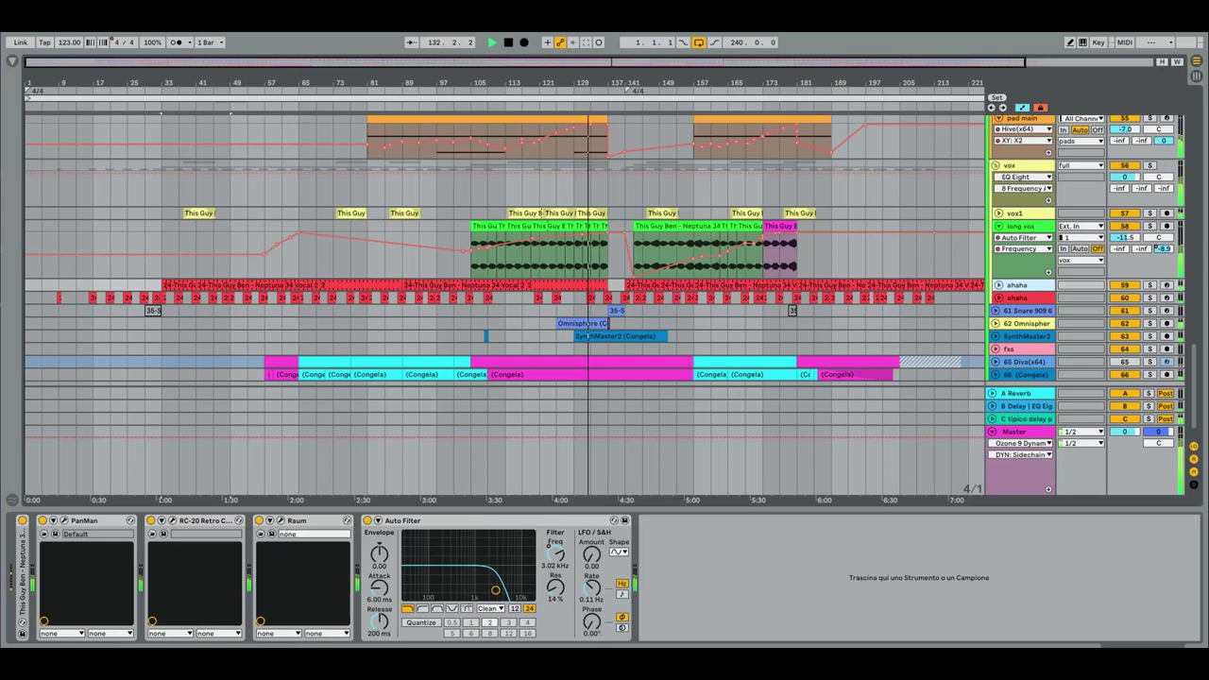
{"action": "key", "text": "ctrl+alt+p"}
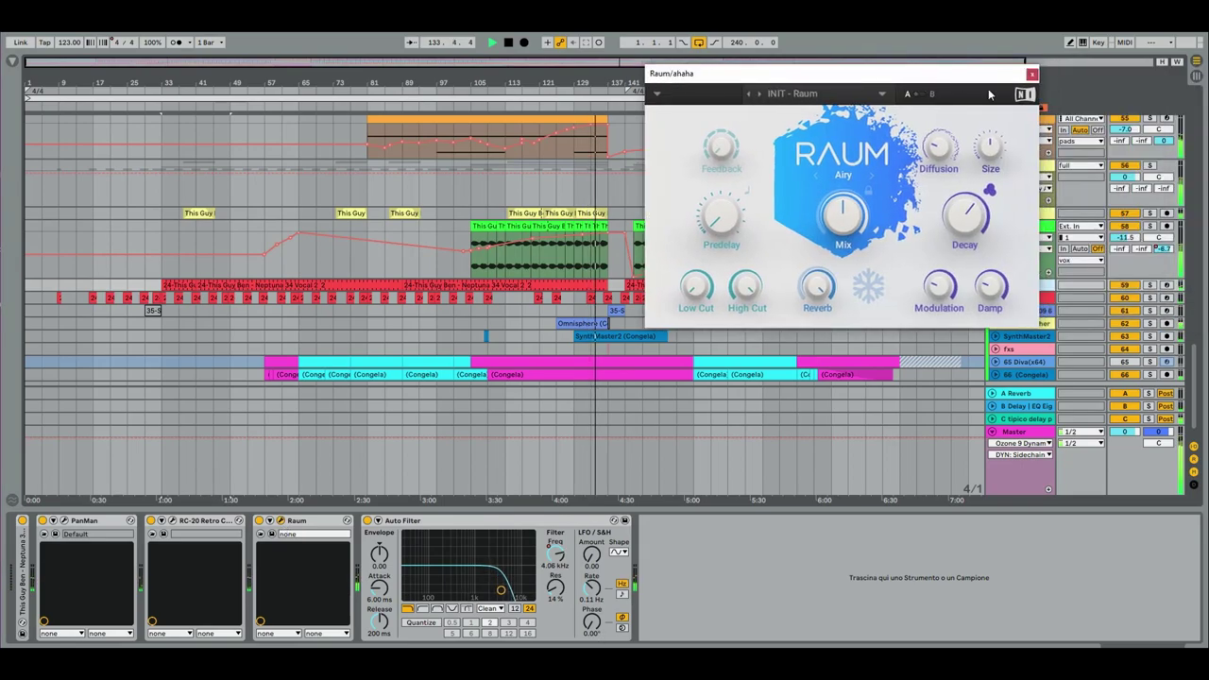
{"action": "left_click", "coordinate": [1032, 75]}
- Check the 61 Snare 909 6 and 62 Omnisphere tracks, and unfold the SynthMaster2 track to show its panning automation
{"action": "scroll", "coordinate": [936, 304], "scroll_direction": "down", "scroll_amount": 1}
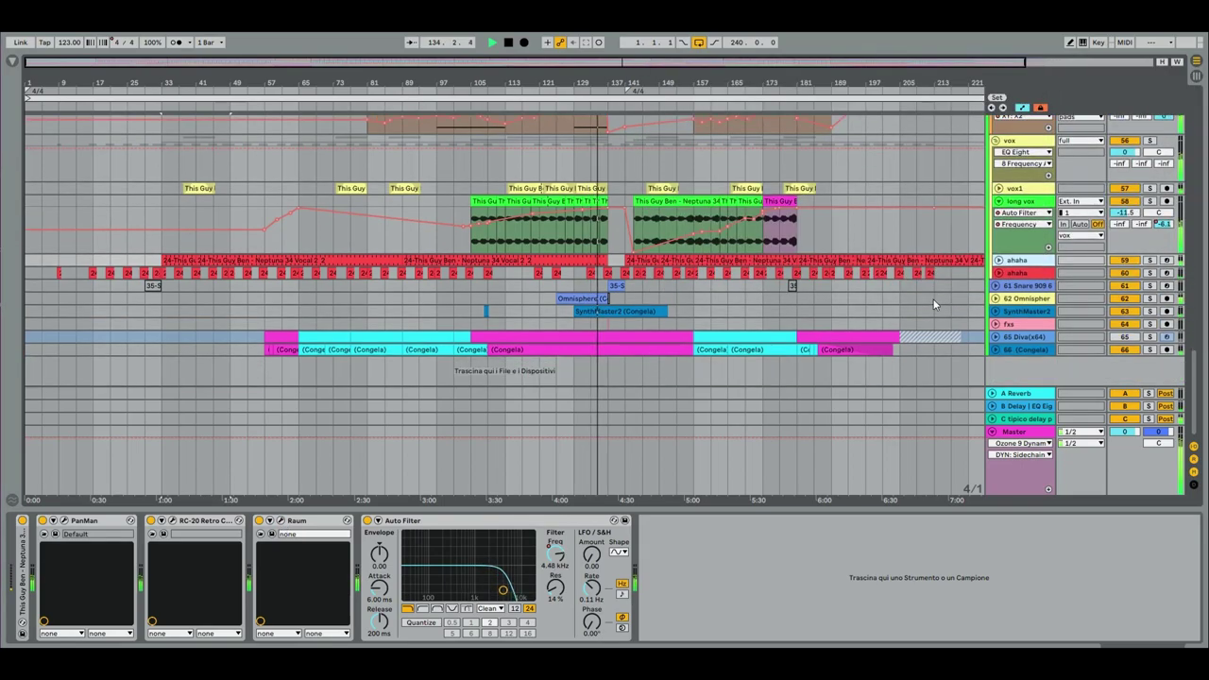
{"action": "left_click", "coordinate": [1021, 287]}
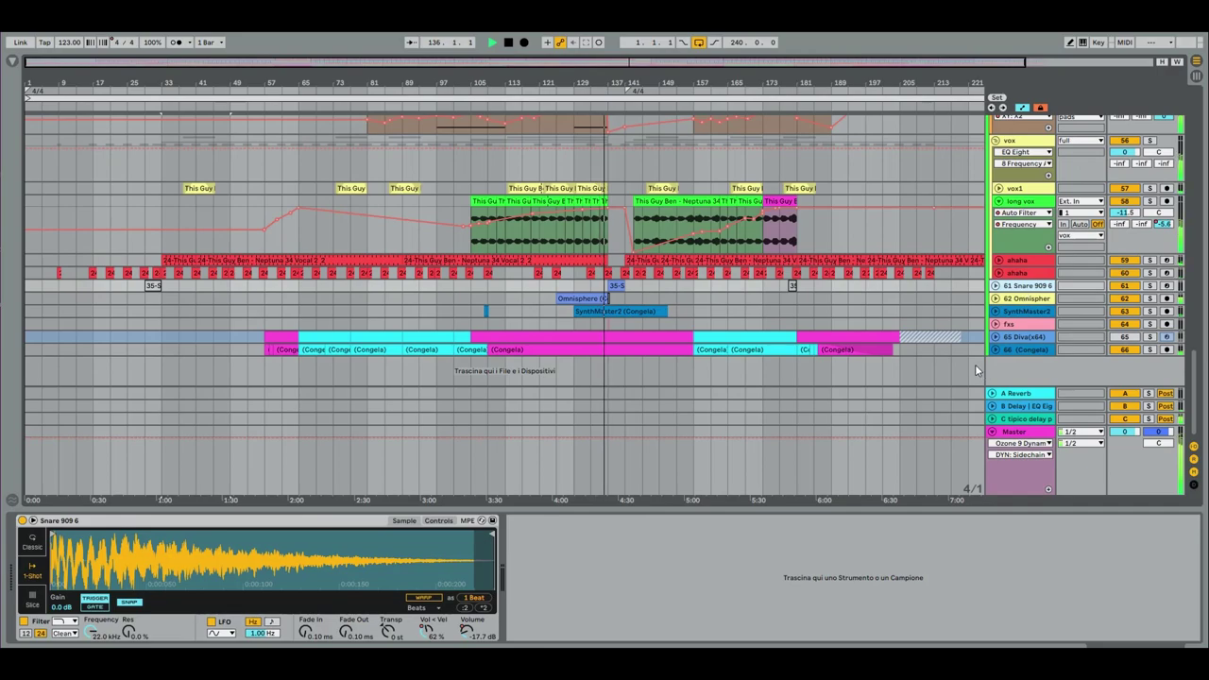
{"action": "left_click", "coordinate": [1035, 300]}
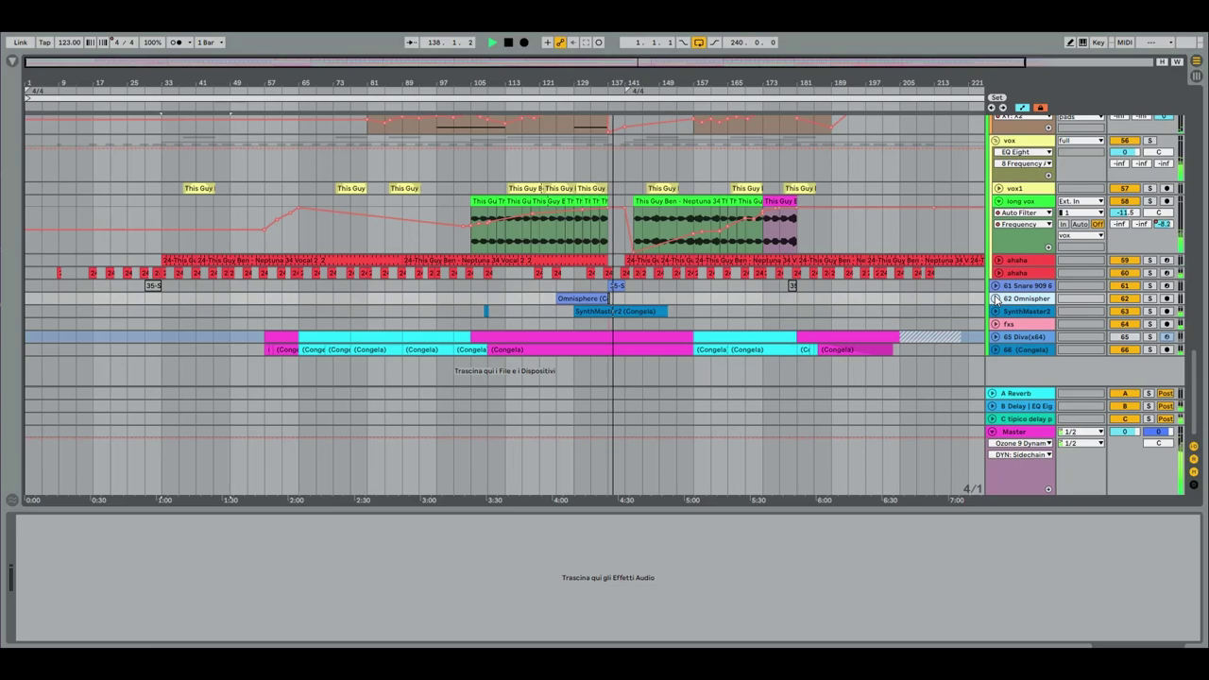
{"action": "left_click", "coordinate": [996, 311]}
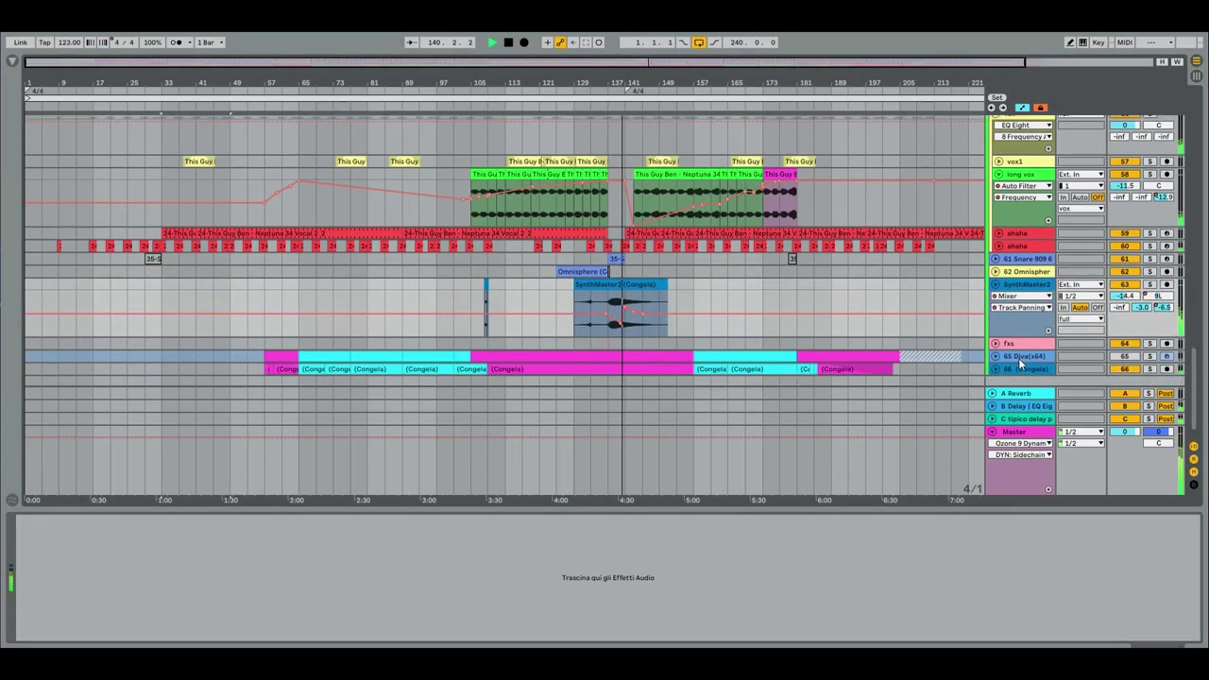
- Check the frozen track 66 and show the EQ Eight and Raum devices on the pink fxs track
{"action": "left_click", "coordinate": [1018, 369]}
{"action": "left_click", "coordinate": [1018, 344]}
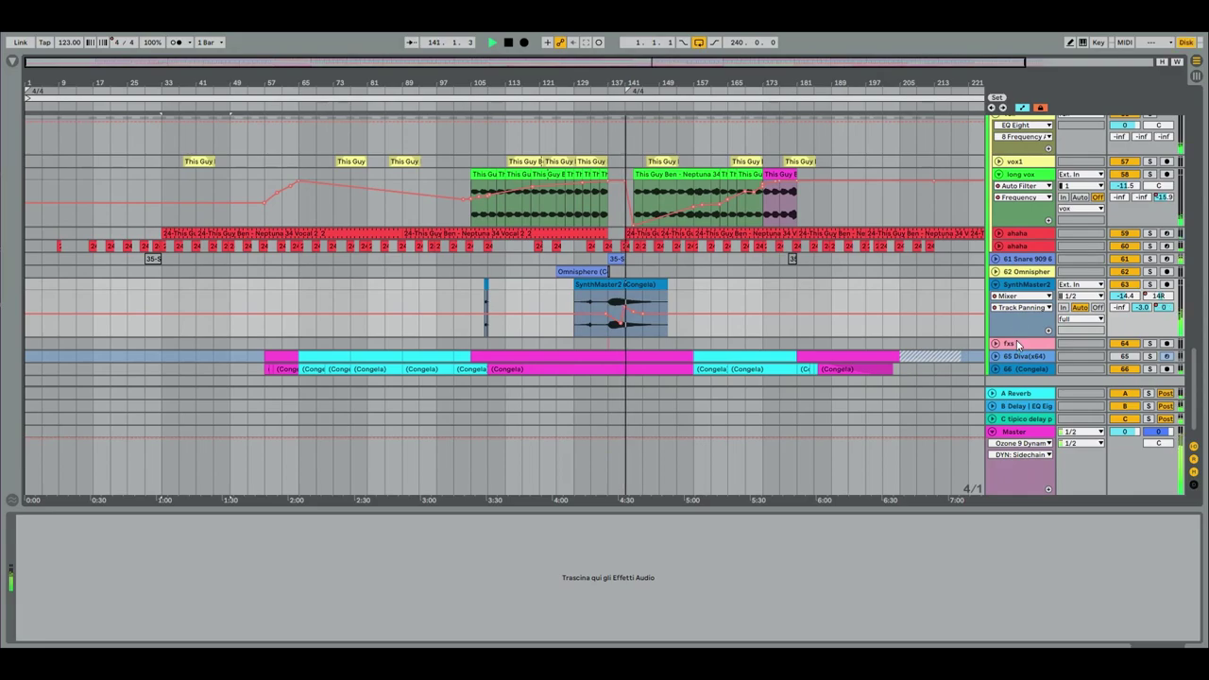
{"action": "scroll", "coordinate": [907, 397], "scroll_direction": "down", "scroll_amount": 2}
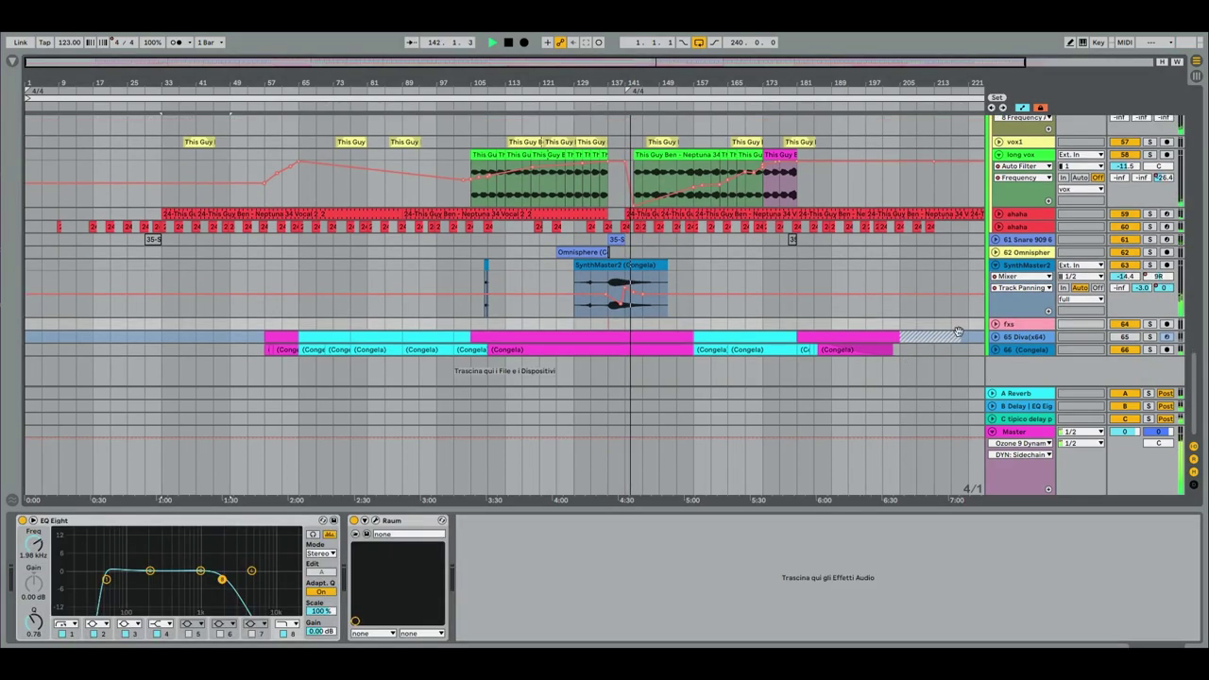
- Show the 65 Diva(x64) track's device chain, and inspect the Driver plug-in window on frozen track 66
{"action": "left_click", "coordinate": [1025, 336]}
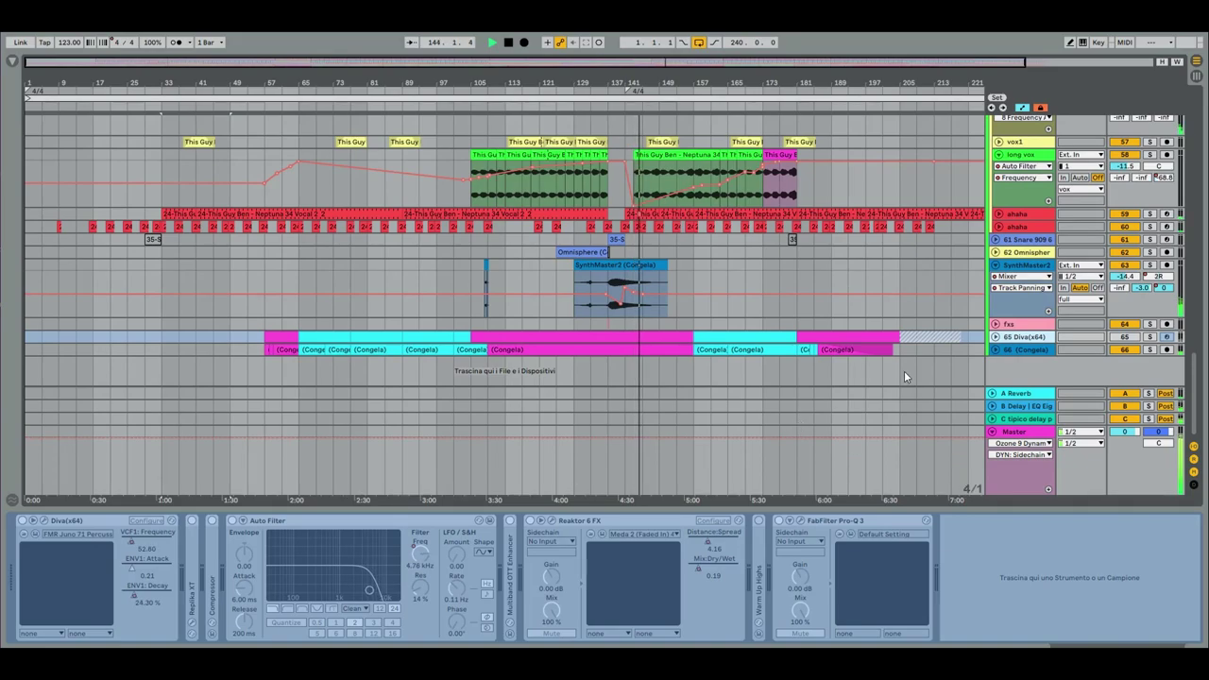
{"action": "left_click", "coordinate": [1026, 351]}
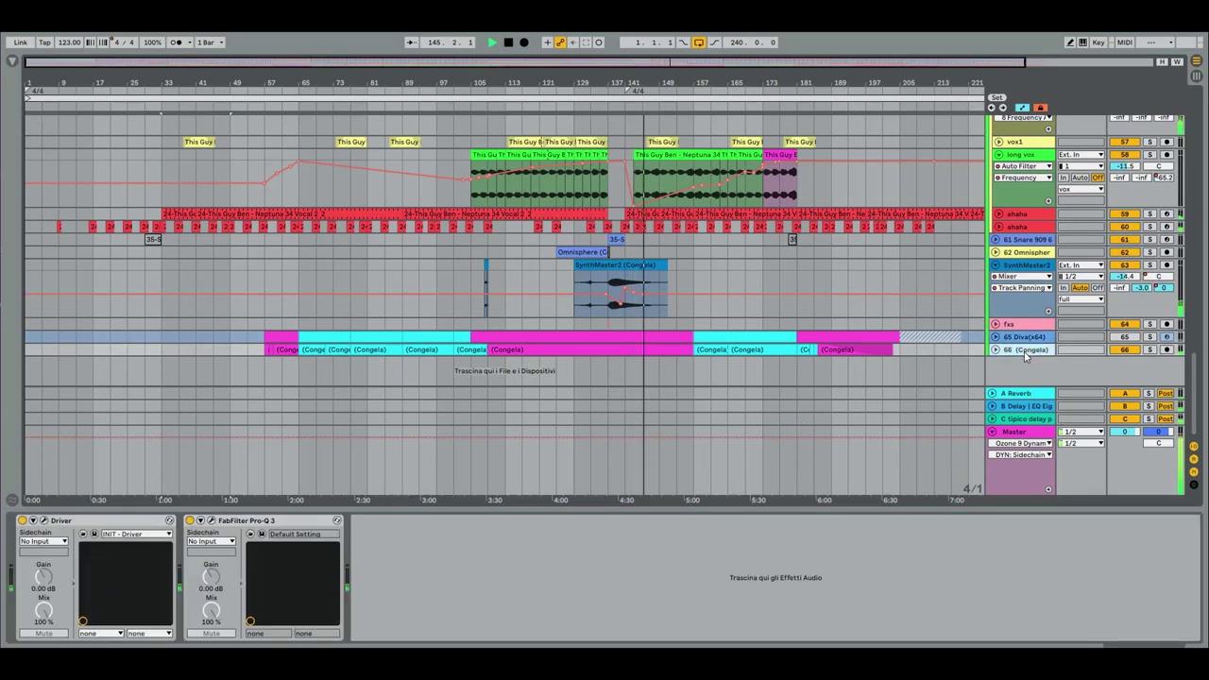
{"action": "left_click", "coordinate": [44, 520]}
{"action": "left_click_drag", "start_coordinate": [1052, 109], "coordinate": [884, 107]}
{"action": "left_click", "coordinate": [1048, 106]}
{"action": "left_click", "coordinate": [1047, 105]}
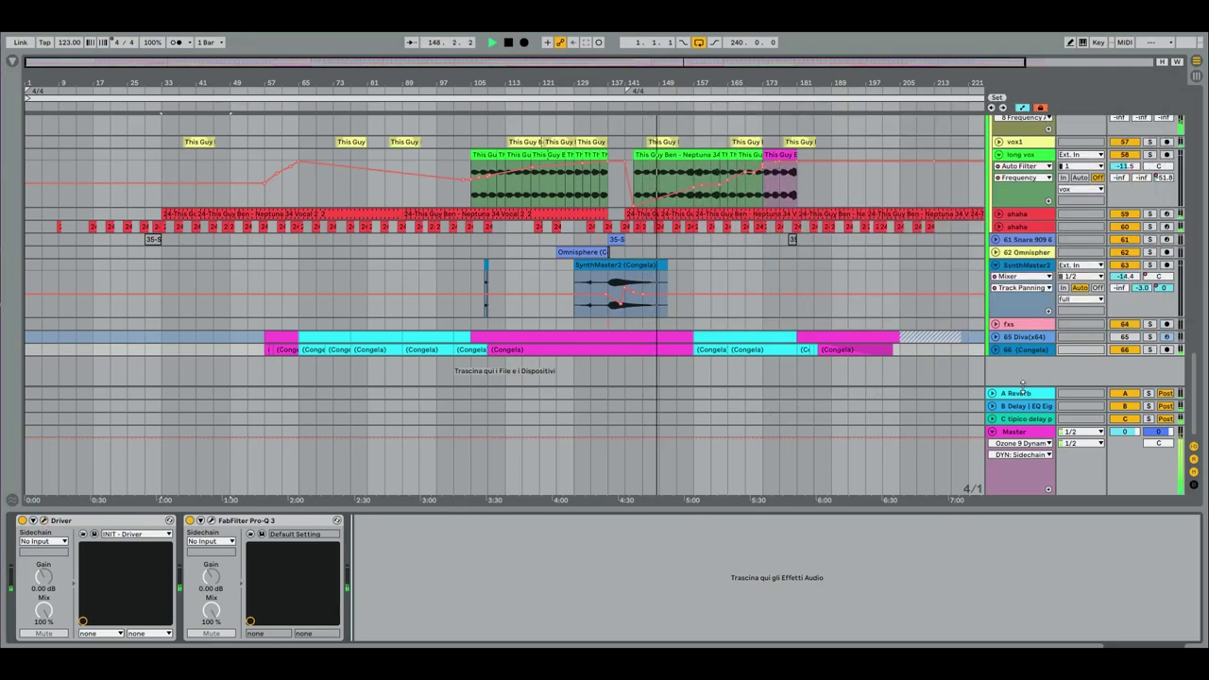
- Show the devices on the A Reverb, B Delay and C tipico delay return tracks and the Master track's chain
{"action": "left_click", "coordinate": [1020, 393]}
{"action": "left_click", "coordinate": [1023, 407]}
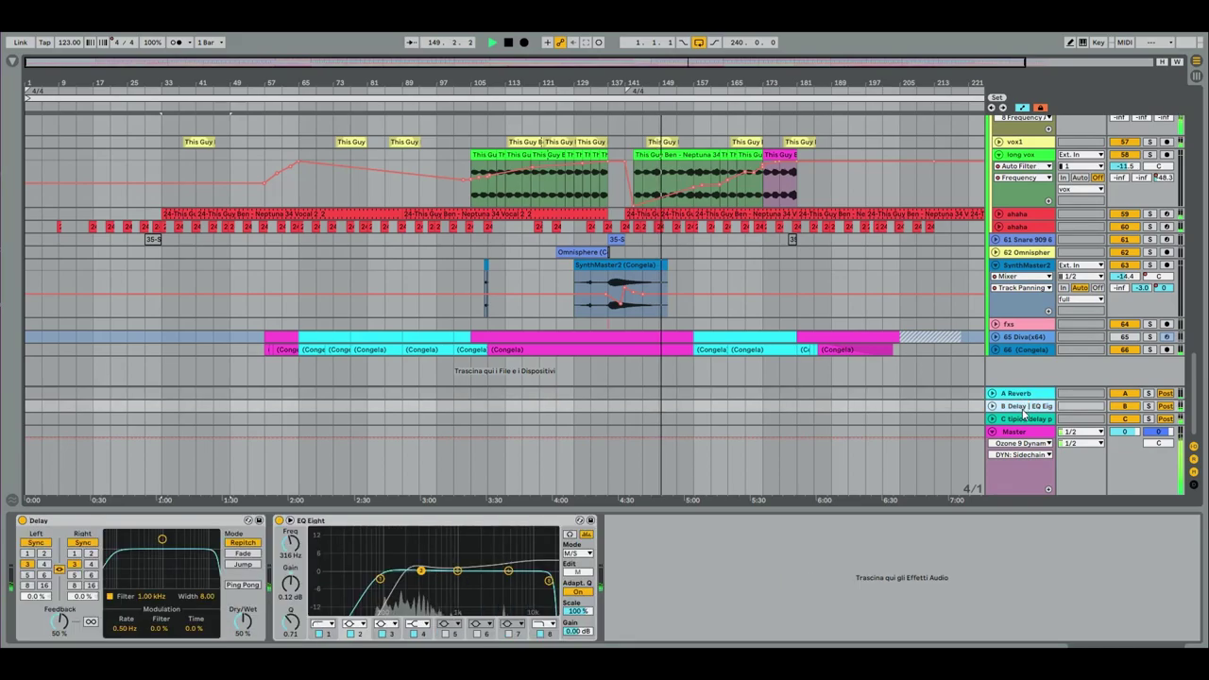
{"action": "left_click", "coordinate": [1021, 416]}
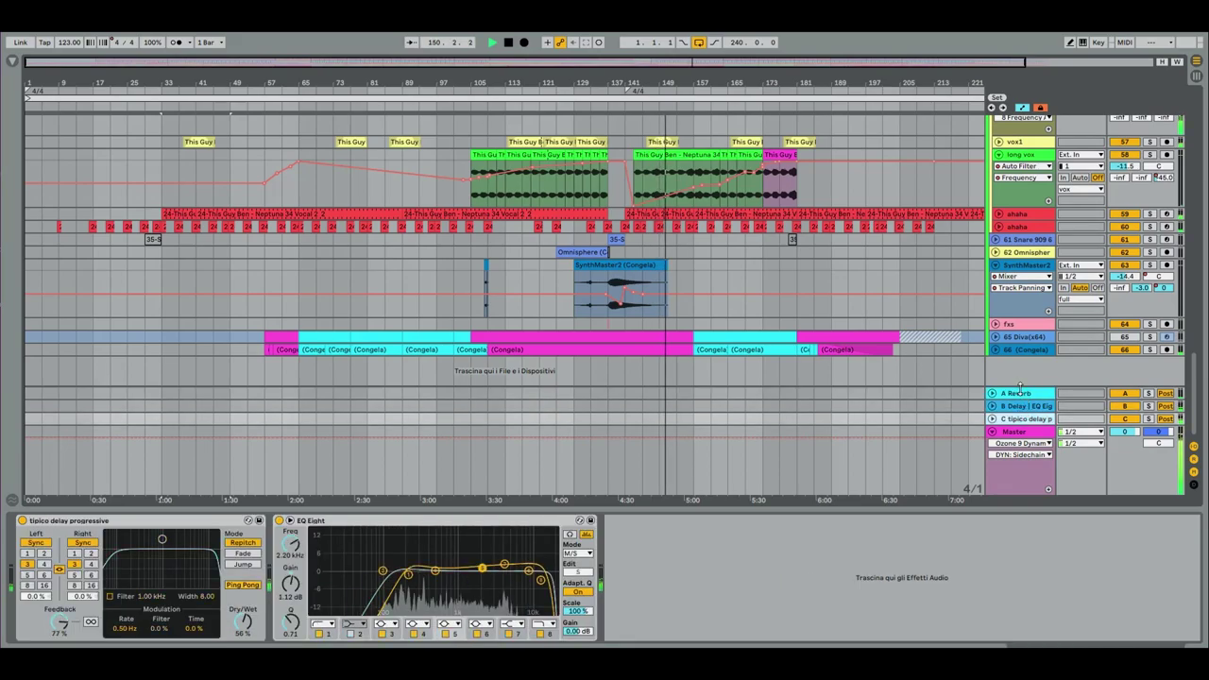
{"action": "left_click", "coordinate": [898, 441]}
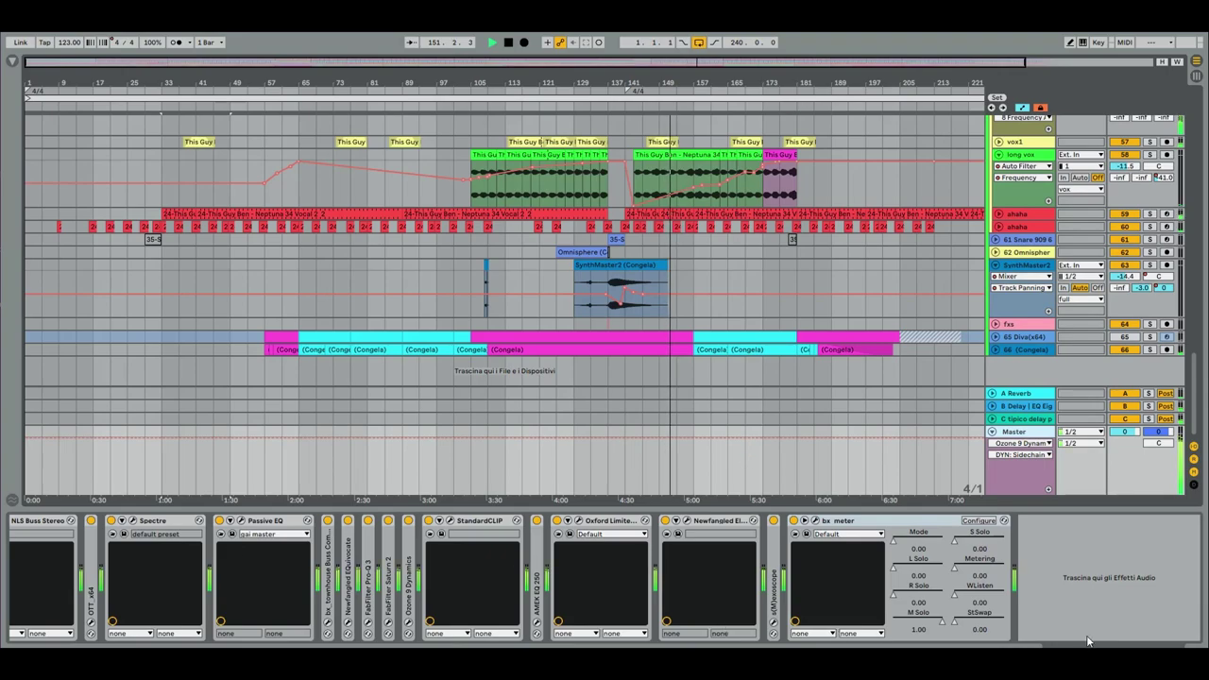
- Go to the start of the Master chain and inspect the VUMTdeluxe meter window
{"action": "left_click", "coordinate": [838, 520]}
{"action": "left_click", "coordinate": [43, 526]}
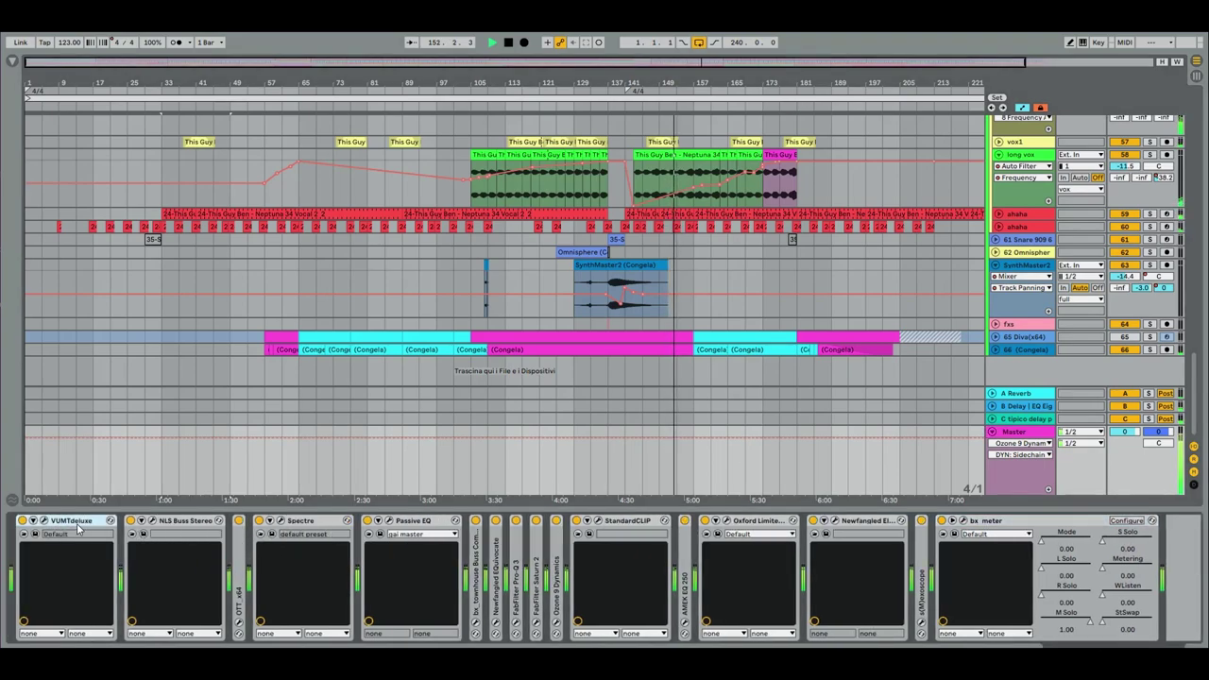
{"action": "left_click", "coordinate": [109, 520]}
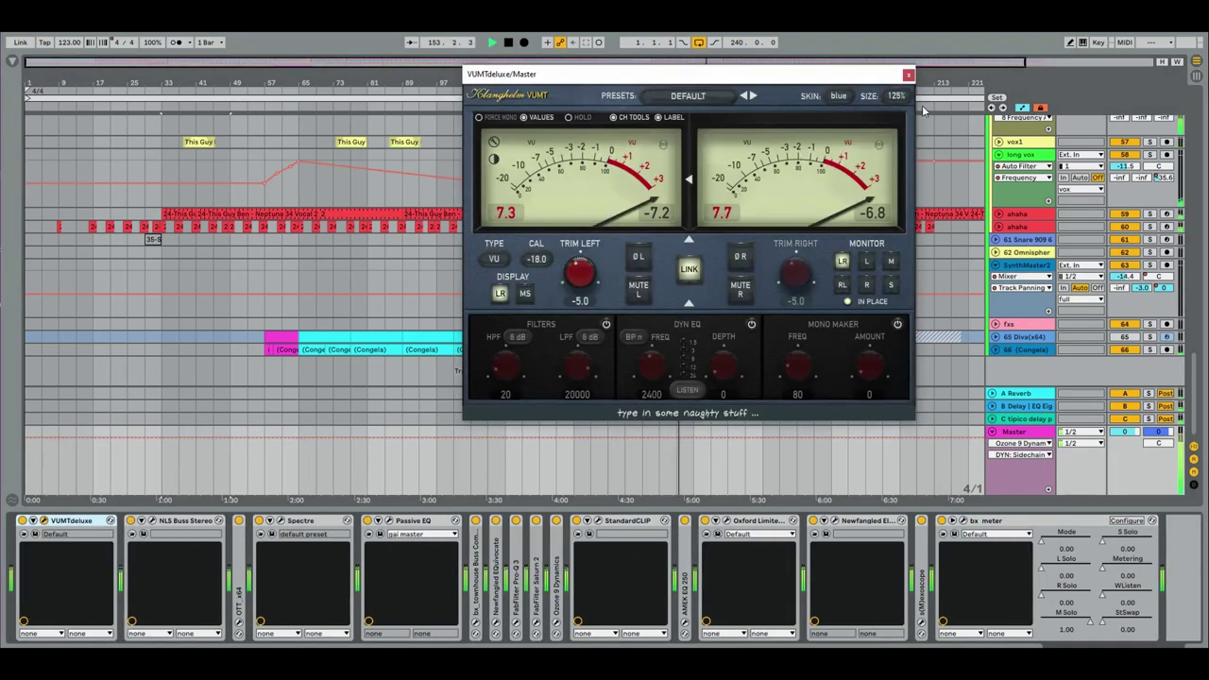
{"action": "left_click", "coordinate": [908, 75]}
- Inspect the Master's NLS Buss Stereo and OTT windows, unfolding the OTT device and collapsing NLS Buss
{"action": "left_click", "coordinate": [154, 520]}
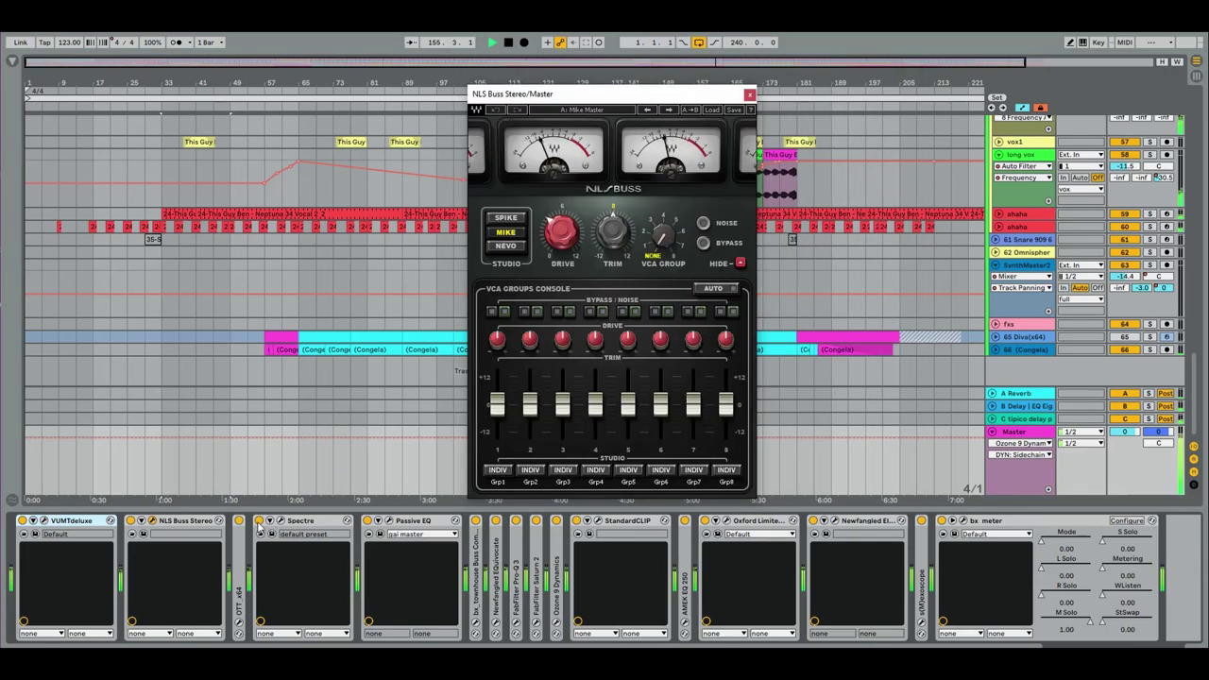
{"action": "double_click", "coordinate": [244, 567]}
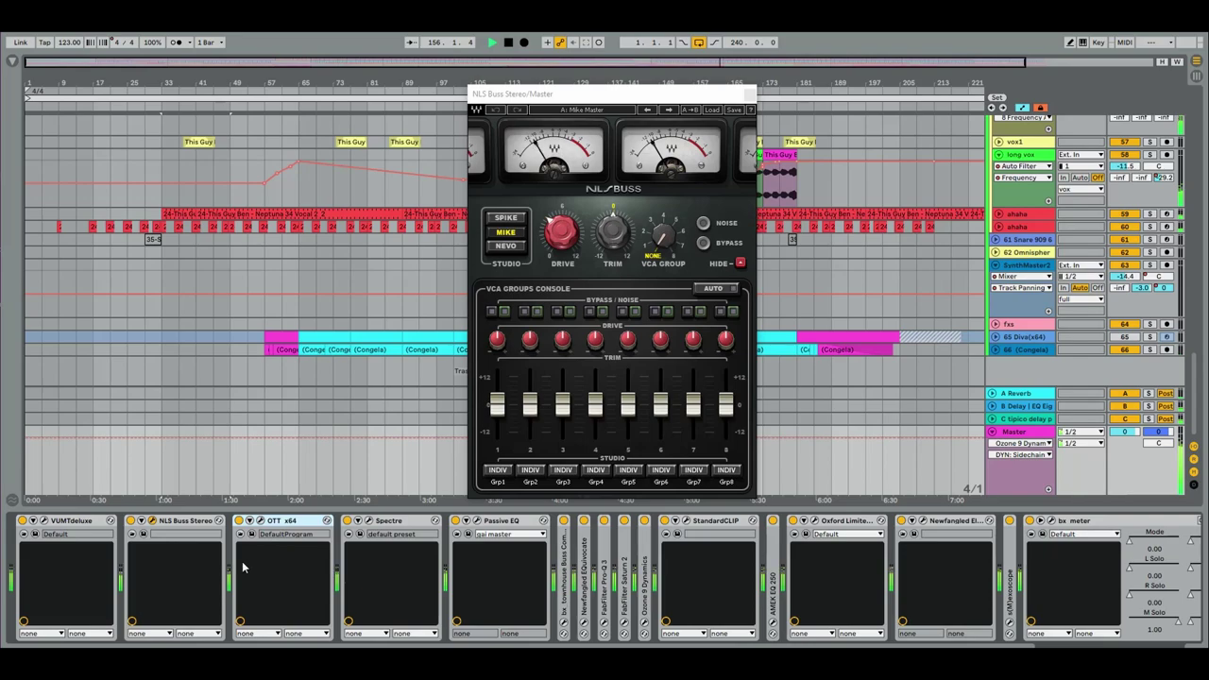
{"action": "double_click", "coordinate": [194, 523]}
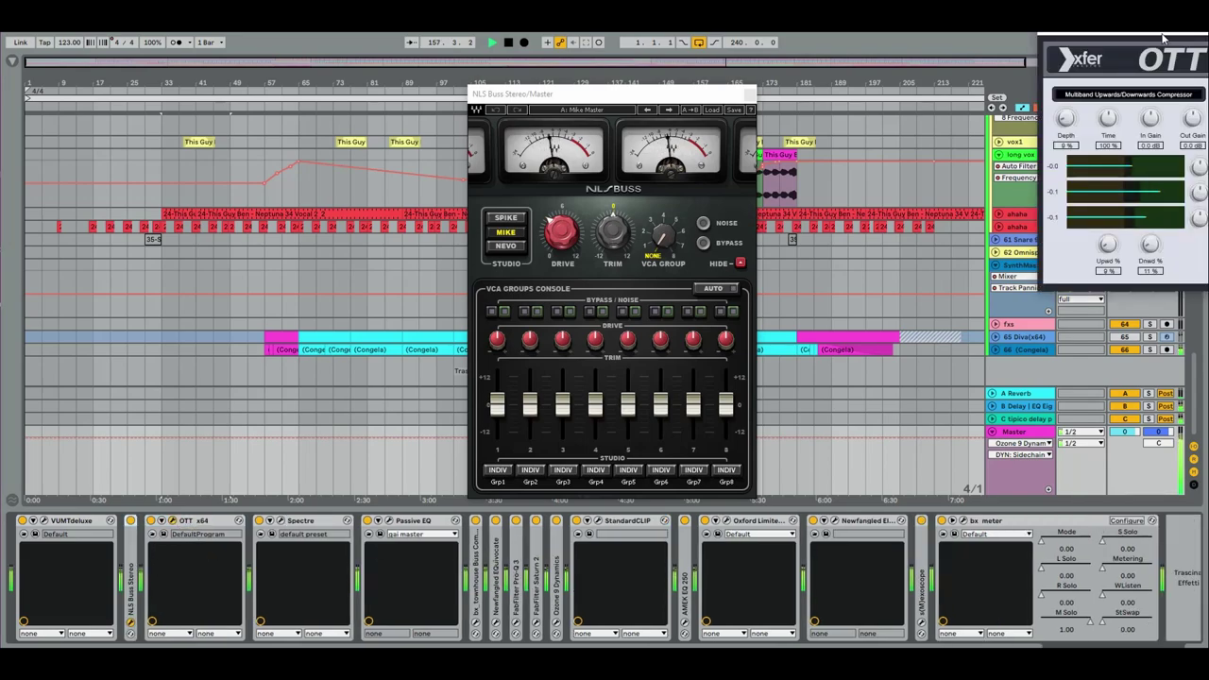
{"action": "left_click_drag", "start_coordinate": [1152, 35], "coordinate": [887, 159]}
{"action": "left_click", "coordinate": [746, 95]}
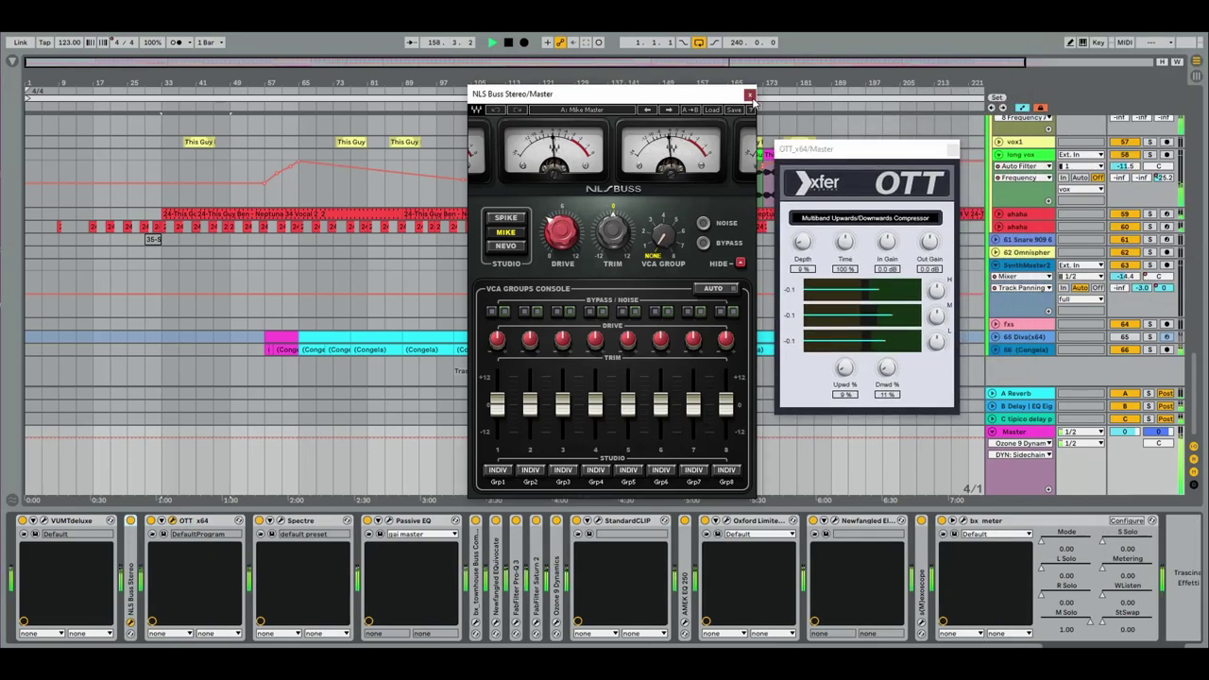
{"action": "left_click", "coordinate": [946, 150]}
- Inspect the Master's Passive EQ window and collapse the device
{"action": "left_click", "coordinate": [386, 520]}
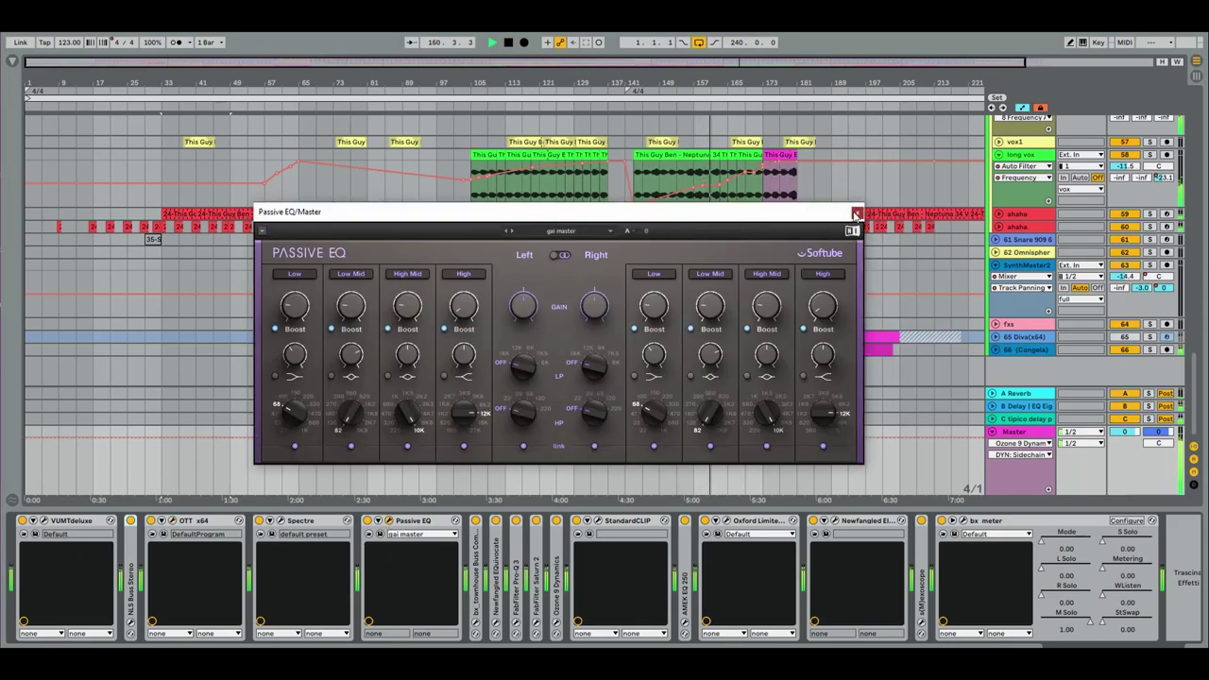
{"action": "left_click", "coordinate": [856, 213]}
{"action": "double_click", "coordinate": [415, 525]}
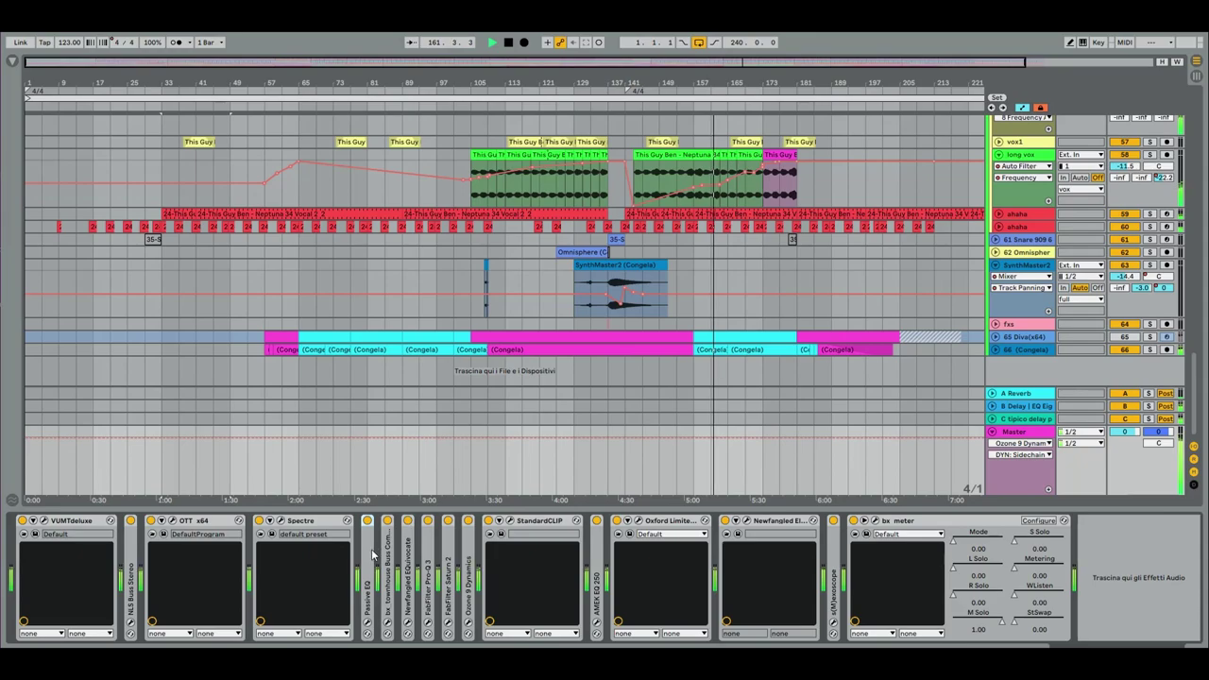
- Unfold and inspect the Master's bx_townhouse Buss Compressor, then collapse it and unfold Newfangled EQuivocate
{"action": "double_click", "coordinate": [387, 521]}
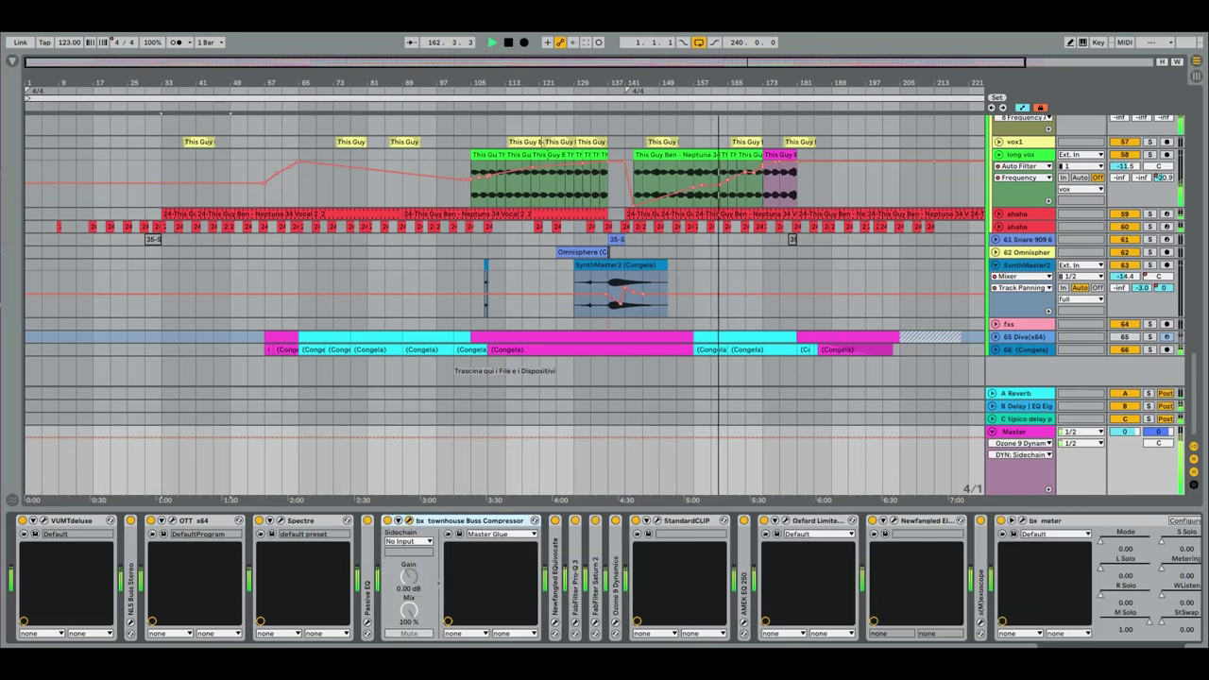
{"action": "left_click_drag", "start_coordinate": [762, 264], "coordinate": [553, 220]}
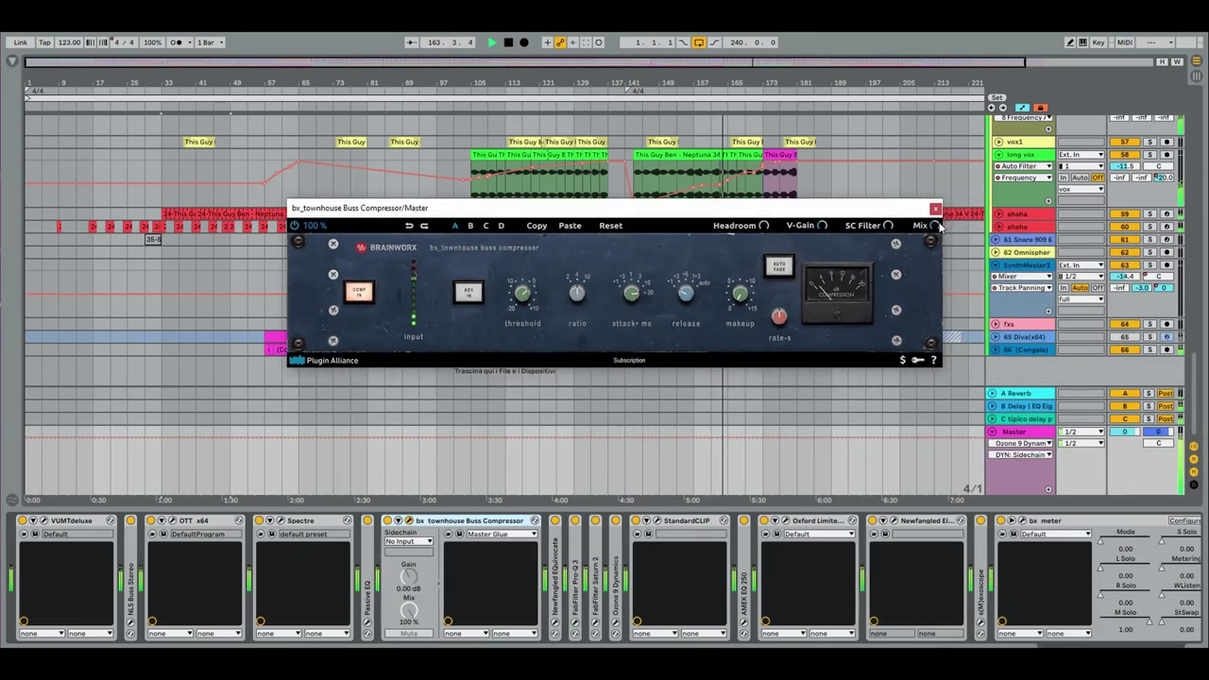
{"action": "left_click", "coordinate": [935, 210]}
{"action": "double_click", "coordinate": [557, 565]}
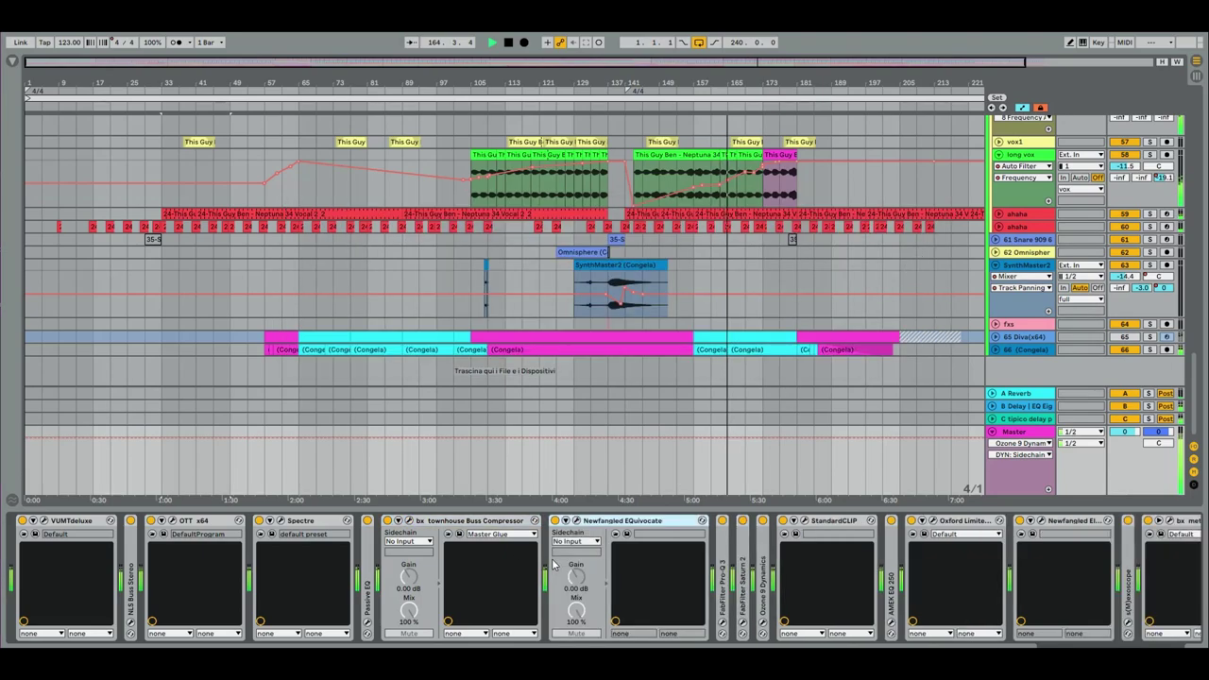
{"action": "double_click", "coordinate": [493, 521]}
- Inspect the Spectre and Newfangled EQuivocate windows on the Master track
{"action": "left_click", "coordinate": [281, 522]}
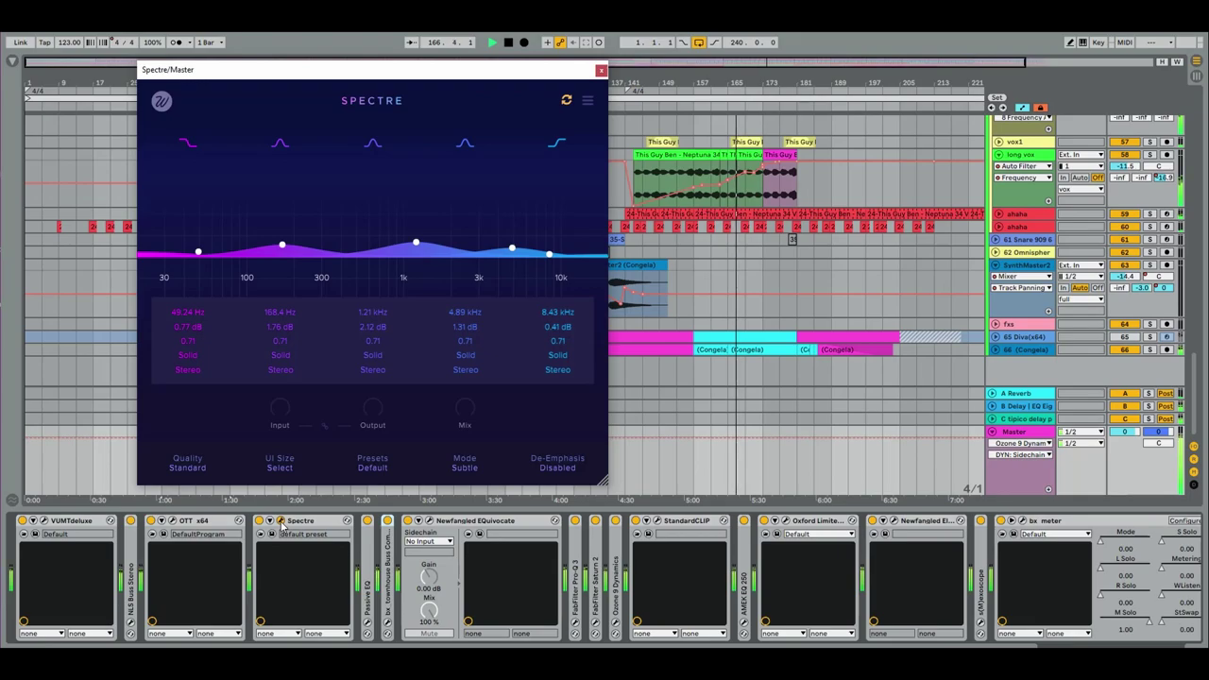
{"action": "left_click", "coordinate": [601, 70]}
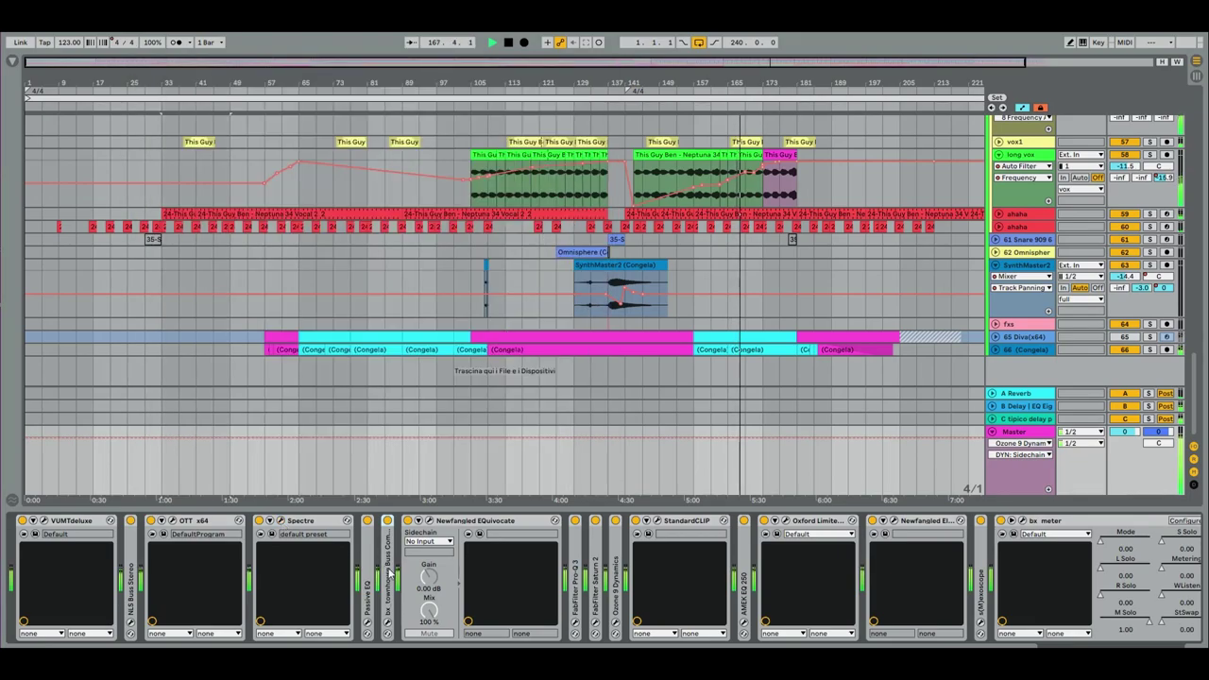
{"action": "left_click", "coordinate": [432, 520]}
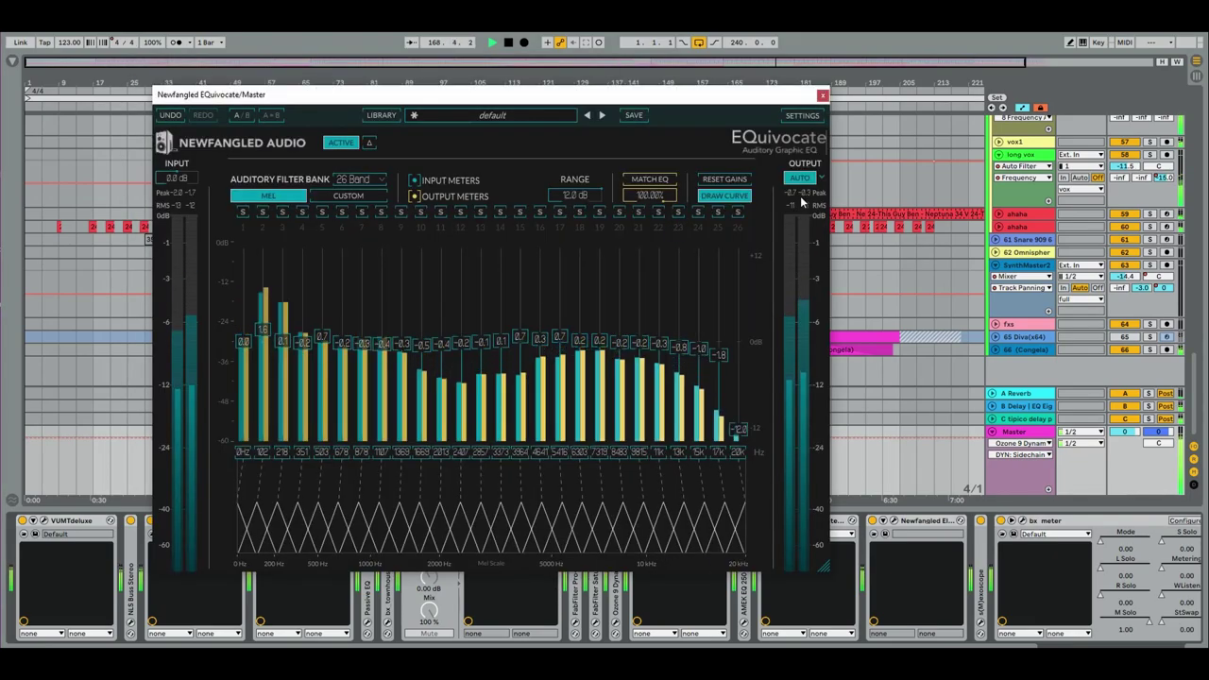
{"action": "left_click", "coordinate": [822, 96]}
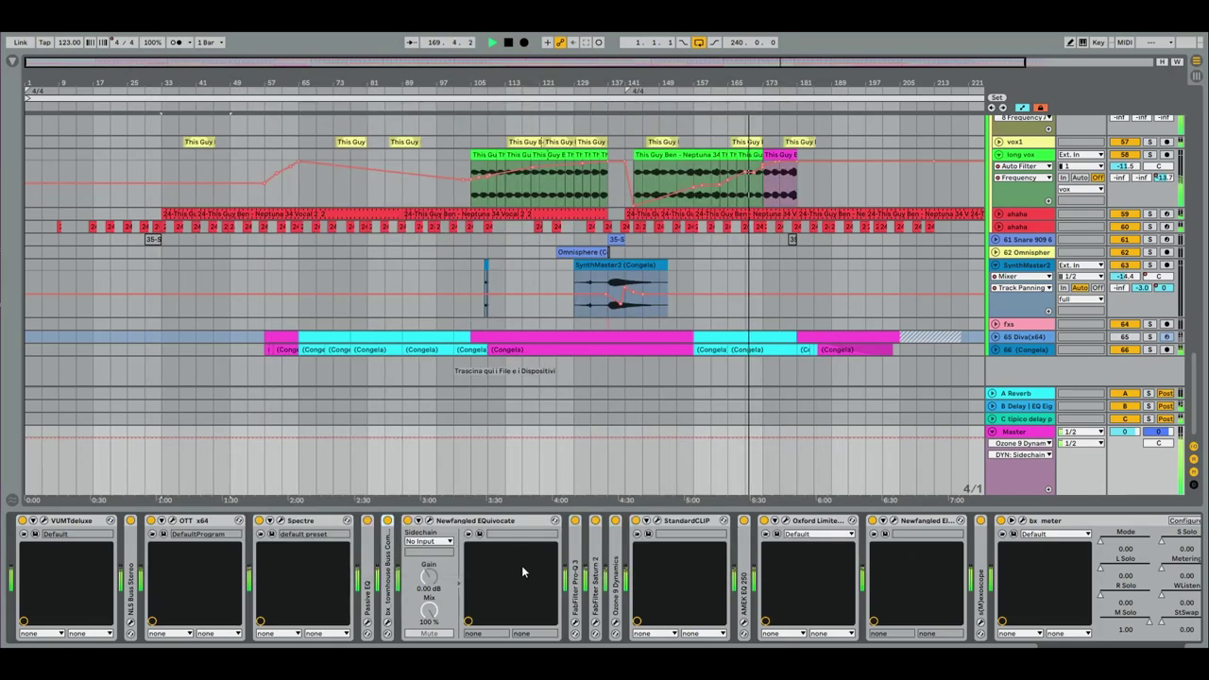
- Unfold the Master's FabFilter Pro-Q 3 and inspect its EQ curve window
{"action": "left_click", "coordinate": [587, 536]}
{"action": "left_click", "coordinate": [596, 522]}
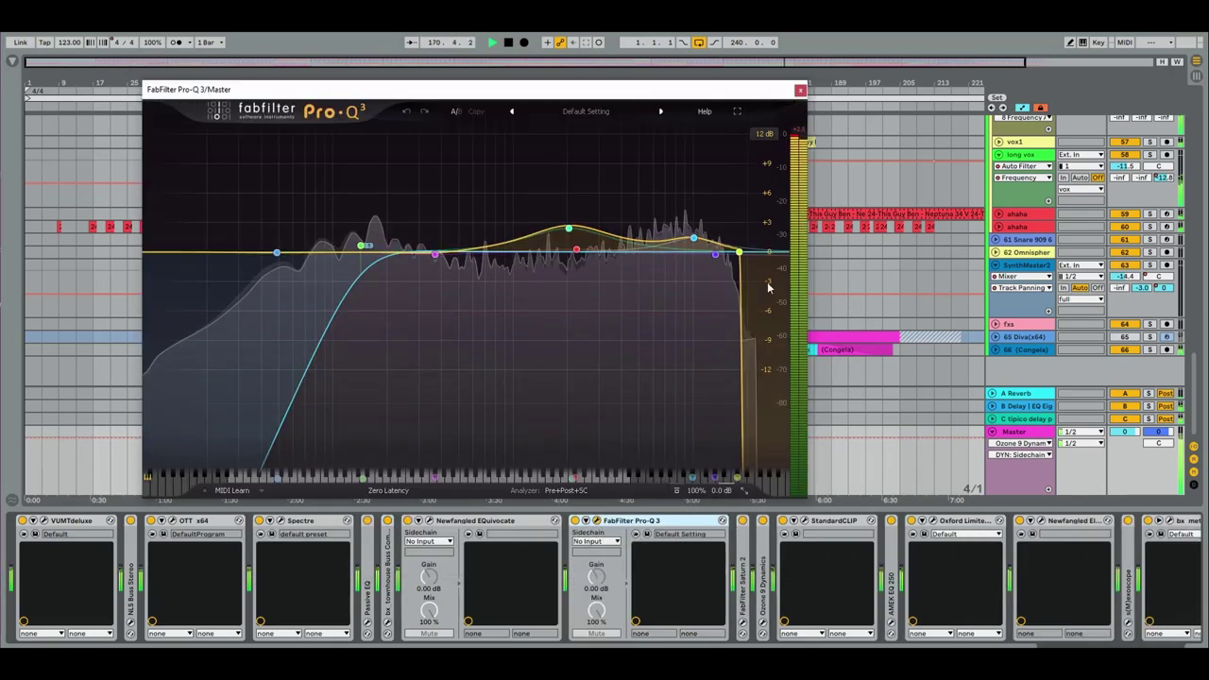
{"action": "left_click", "coordinate": [800, 90]}
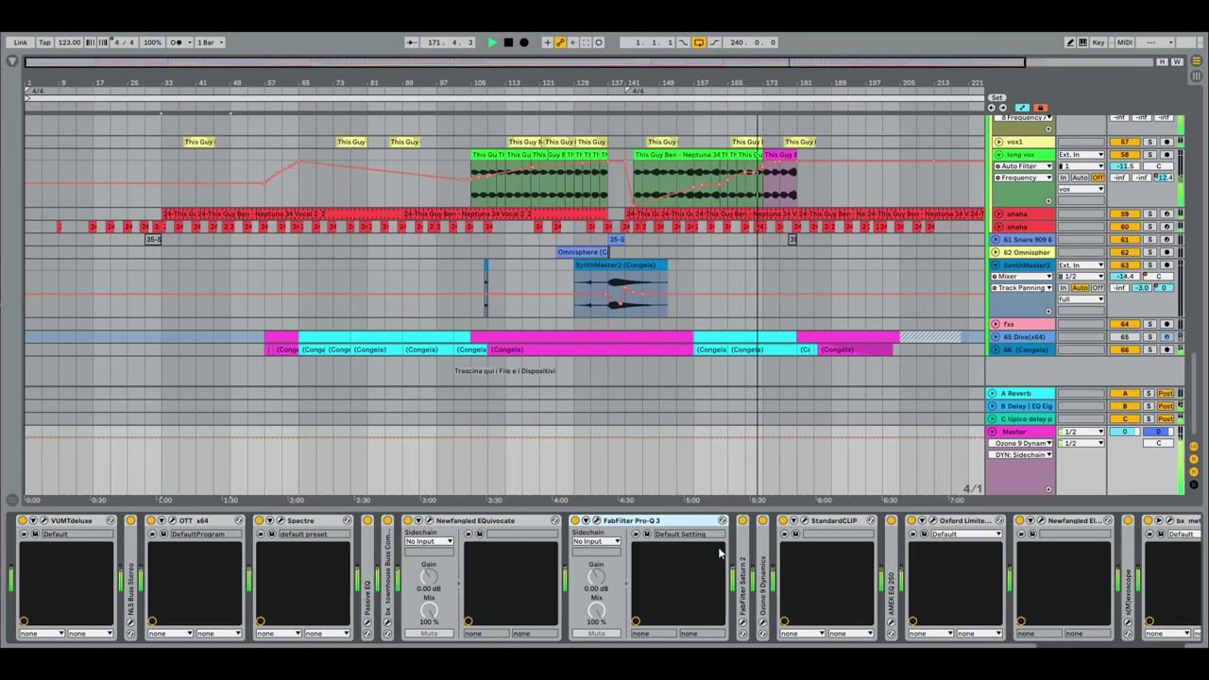
- Unfold FabFilter Saturn 2, collapse Pro-Q 3, inspect the Saturn 2 window and collapse that device too
{"action": "double_click", "coordinate": [744, 567]}
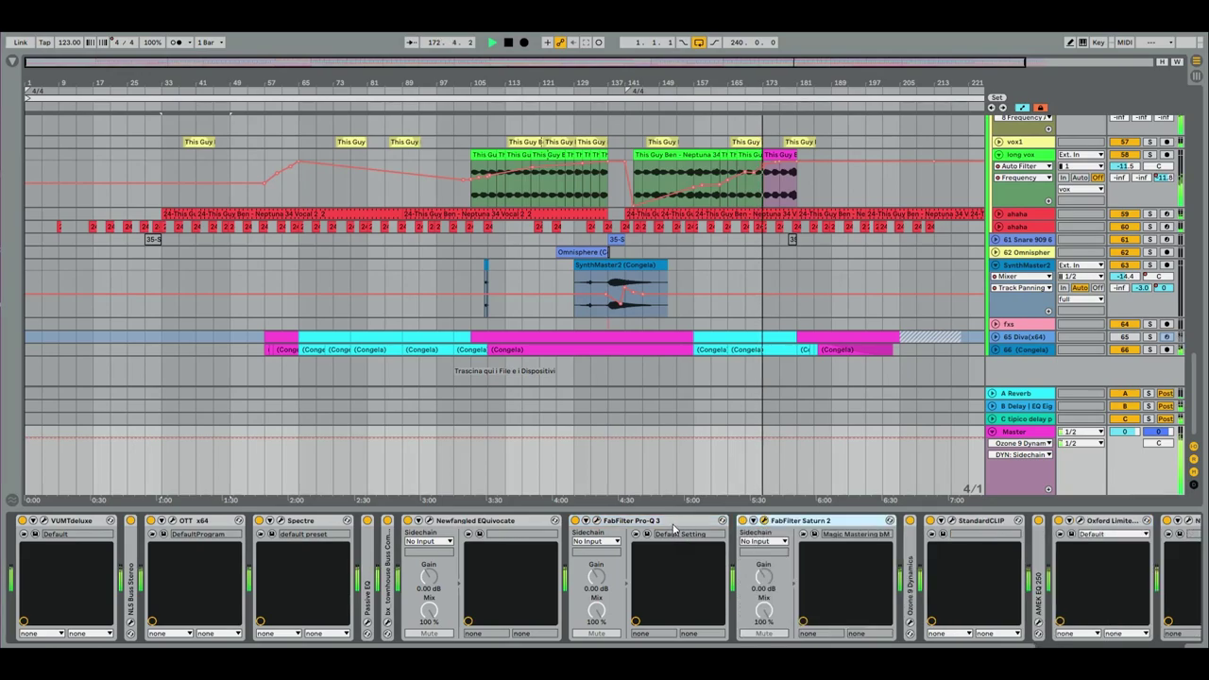
{"action": "double_click", "coordinate": [620, 522]}
{"action": "left_click", "coordinate": [617, 521]}
{"action": "left_click", "coordinate": [615, 520]}
{"action": "left_click_drag", "start_coordinate": [850, 123], "coordinate": [397, 118]}
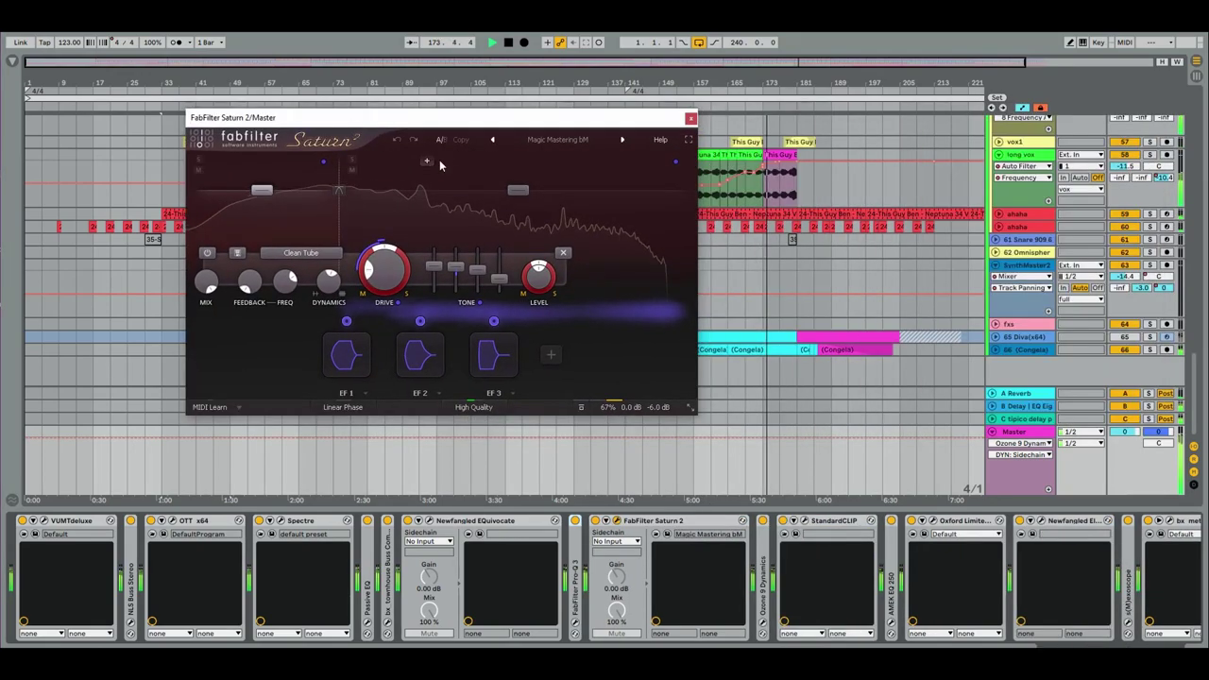
{"action": "left_click", "coordinate": [690, 119]}
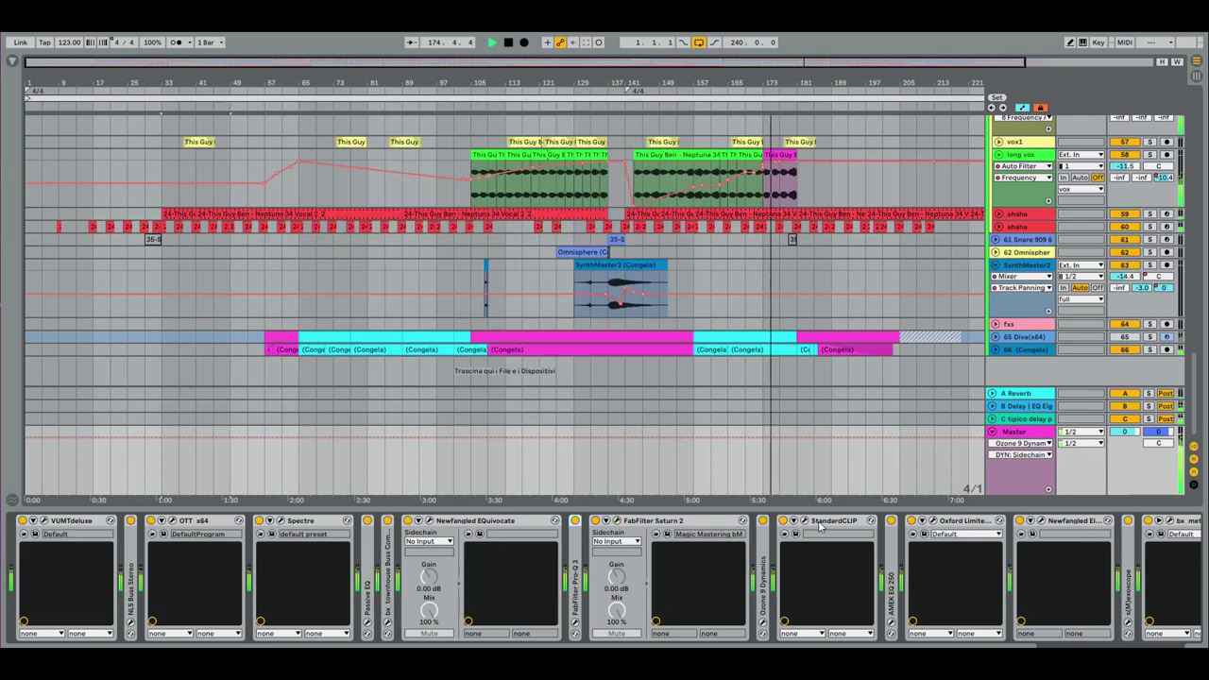
{"action": "double_click", "coordinate": [727, 522]}
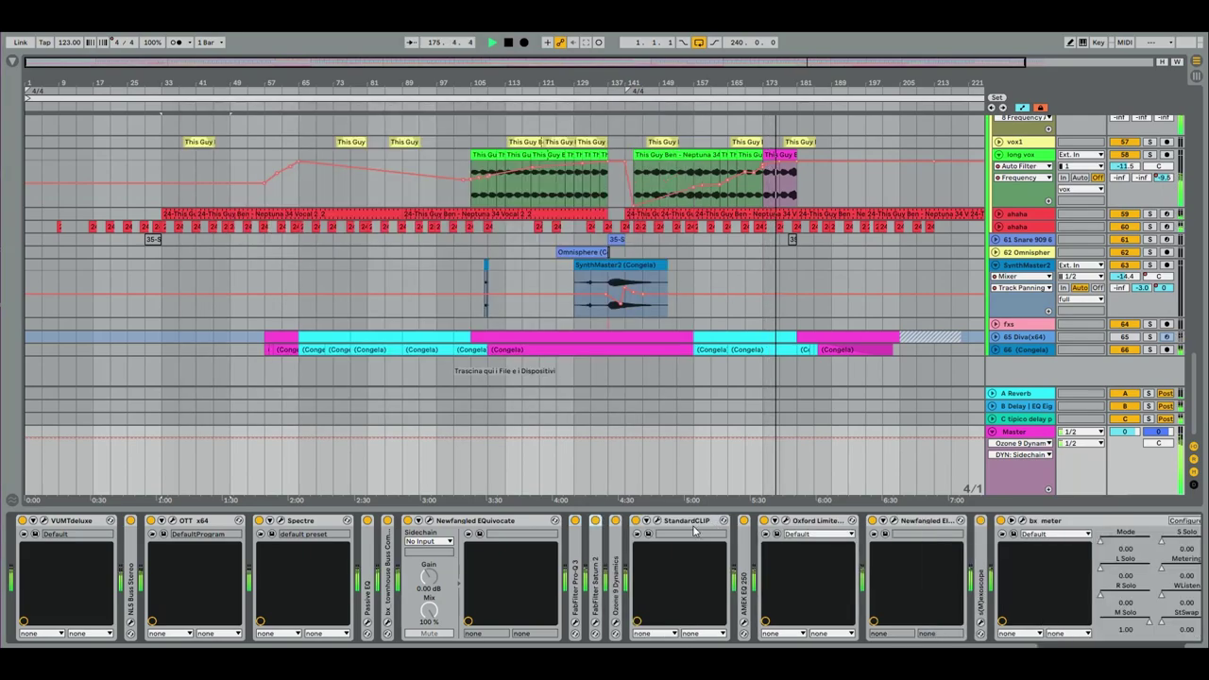
- Inspect the Master's StandardCLIP window, and unfold AMEK EQ 250 to inspect its window
{"action": "left_click", "coordinate": [648, 520]}
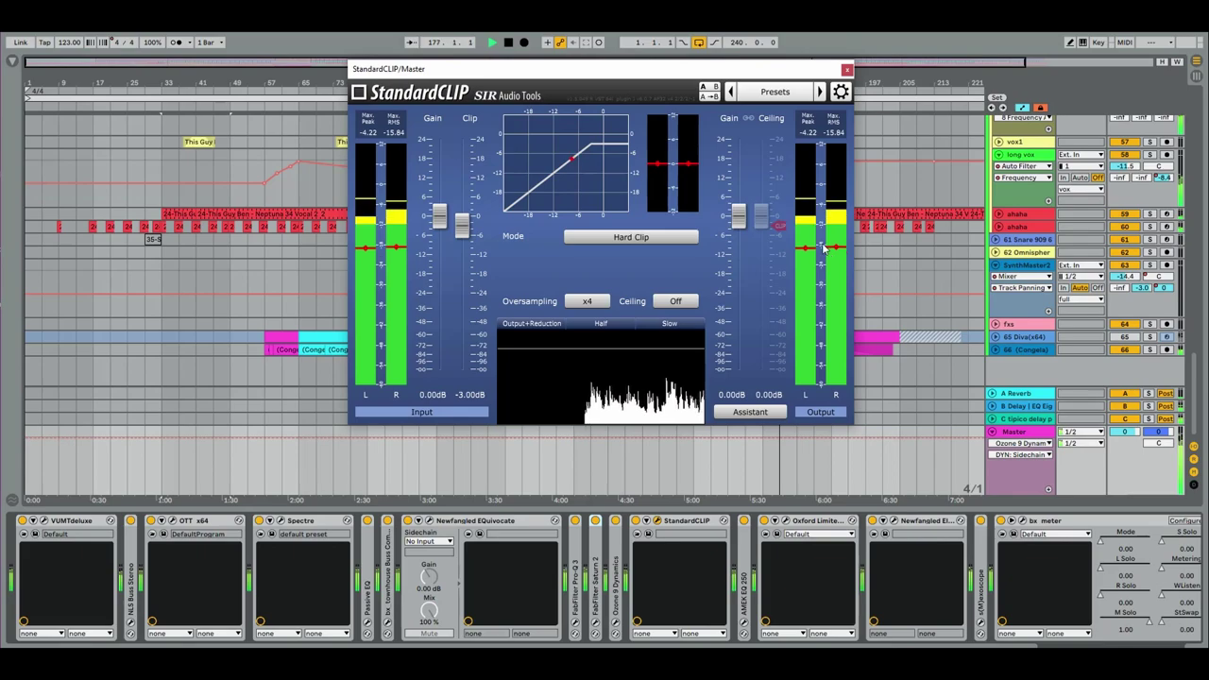
{"action": "left_click", "coordinate": [847, 69]}
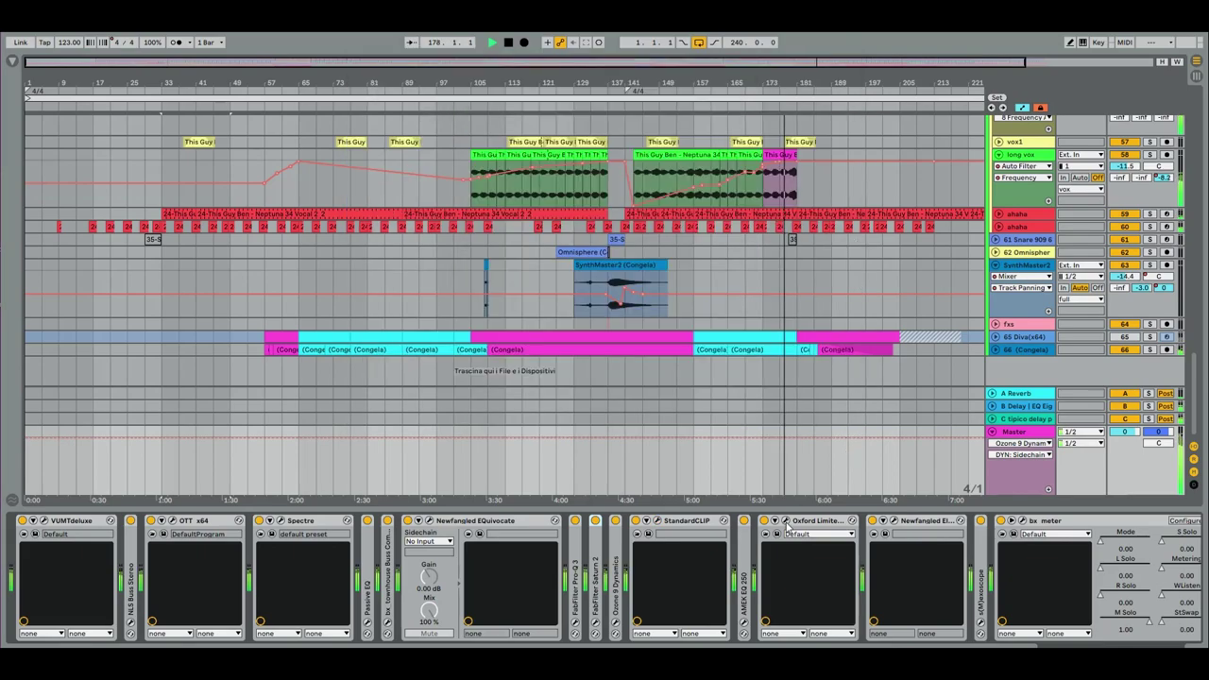
{"action": "double_click", "coordinate": [746, 560]}
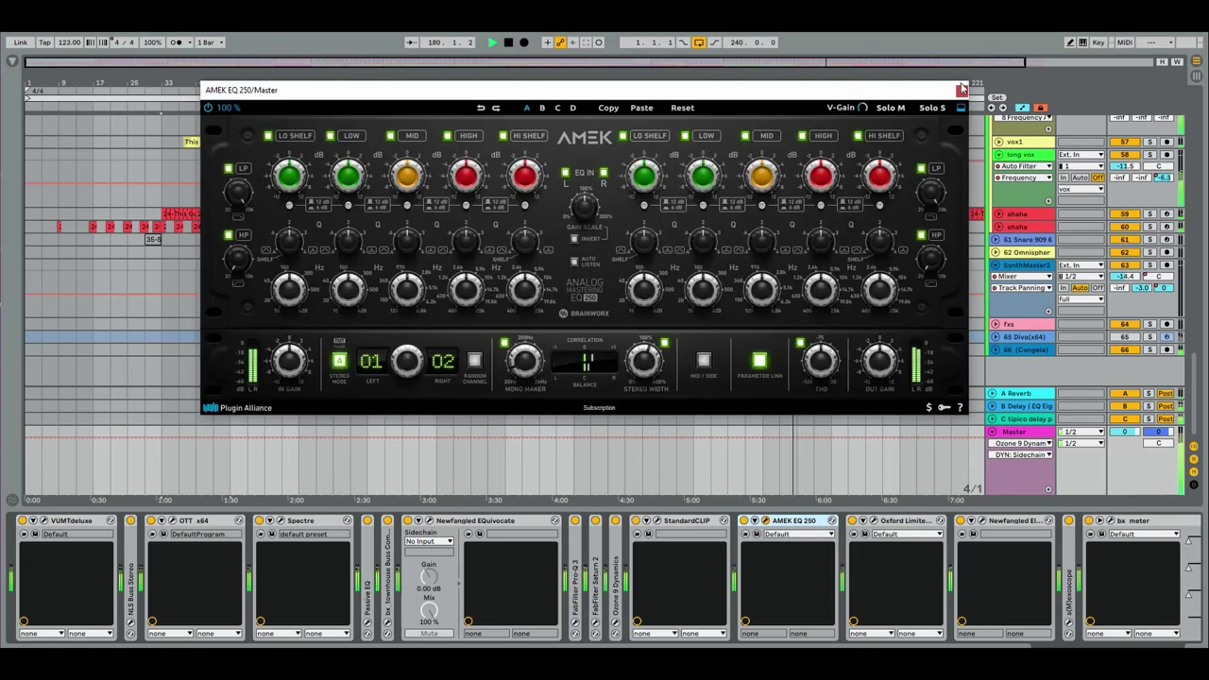
{"action": "left_click", "coordinate": [960, 91]}
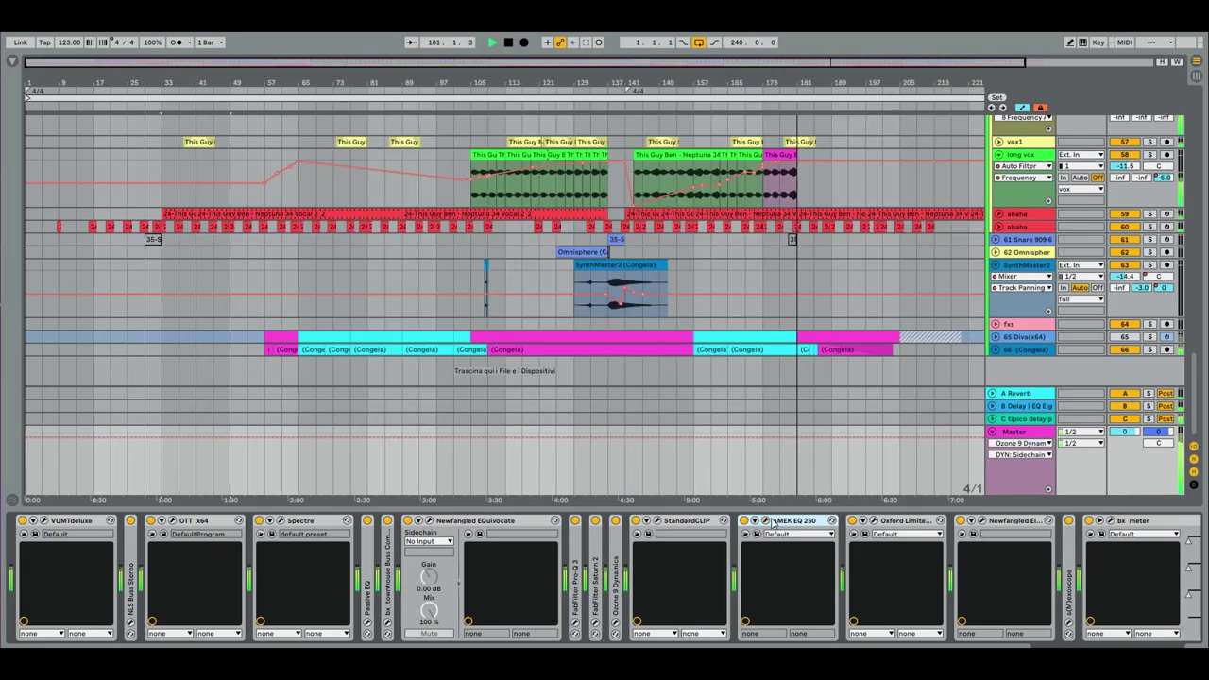
- Inspect the Master's Oxford Limiter and Newfangled Elevate windows, and collapse the Elevate device
{"action": "left_click", "coordinate": [874, 525]}
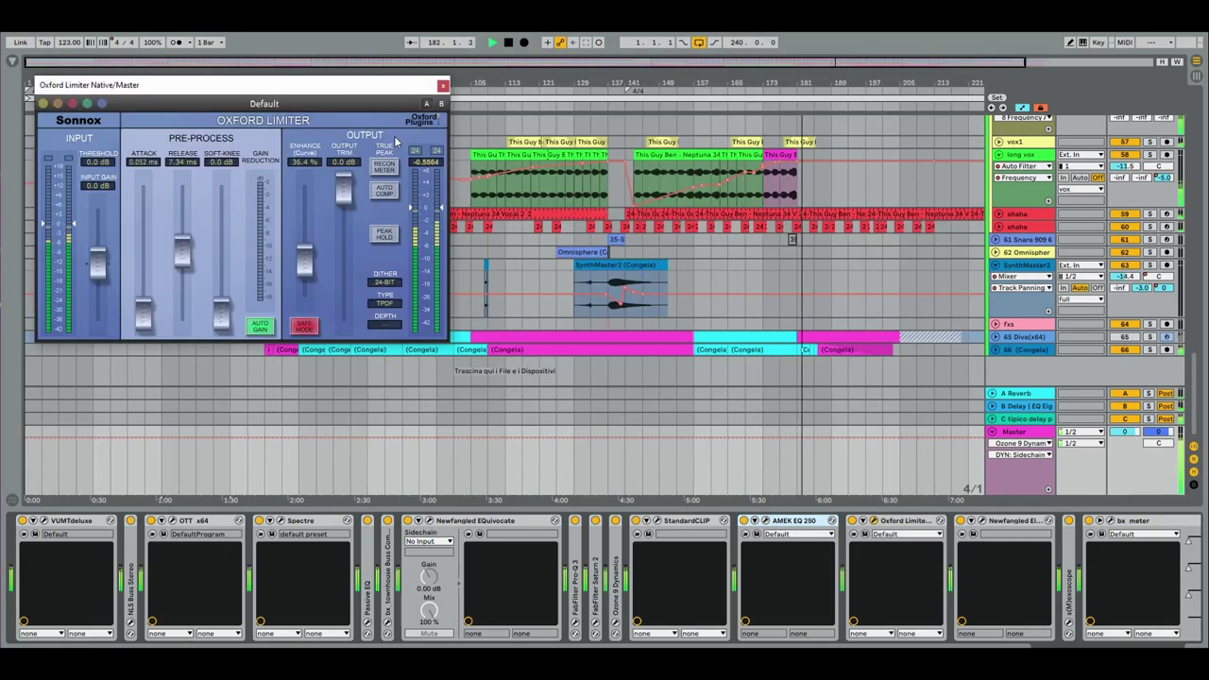
{"action": "left_click", "coordinate": [442, 86]}
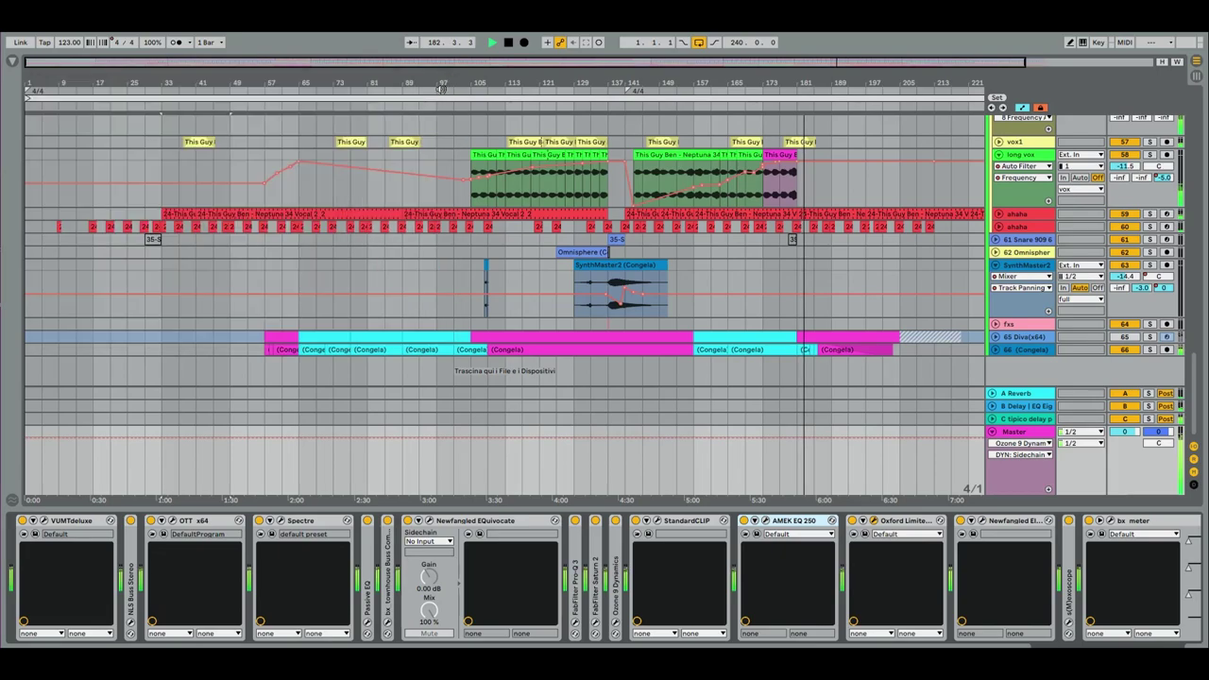
{"action": "left_click", "coordinate": [984, 522]}
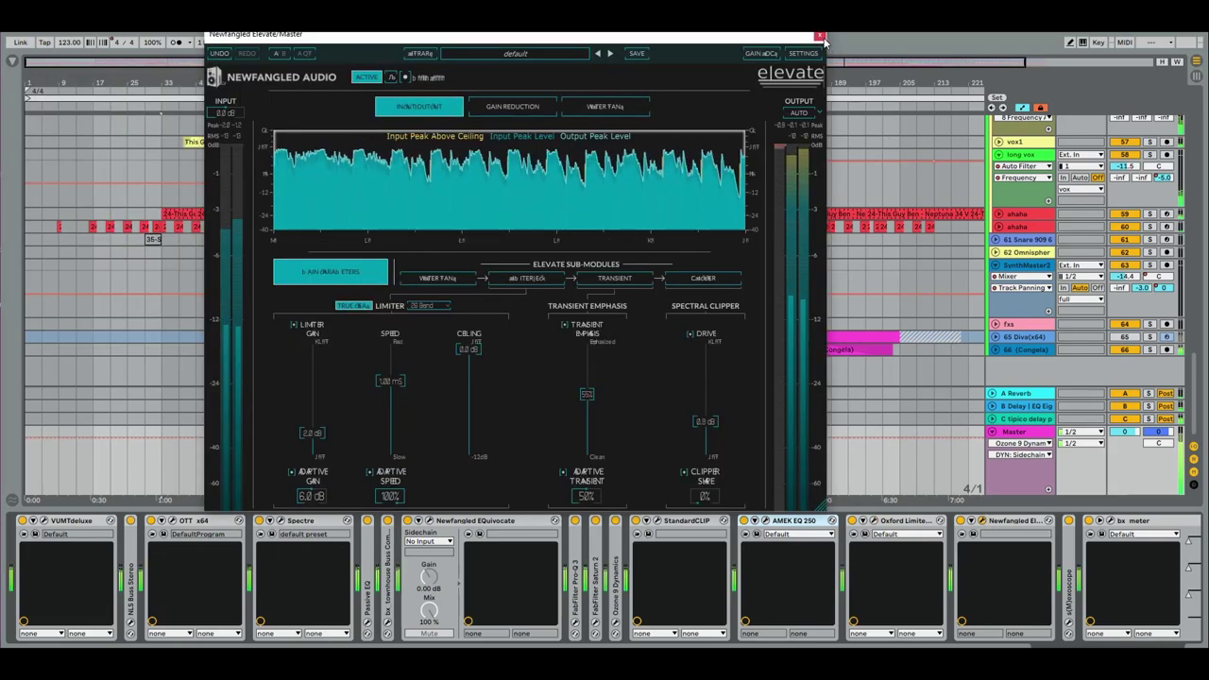
{"action": "left_click_drag", "start_coordinate": [747, 36], "coordinate": [737, 105]}
{"action": "left_click", "coordinate": [810, 103]}
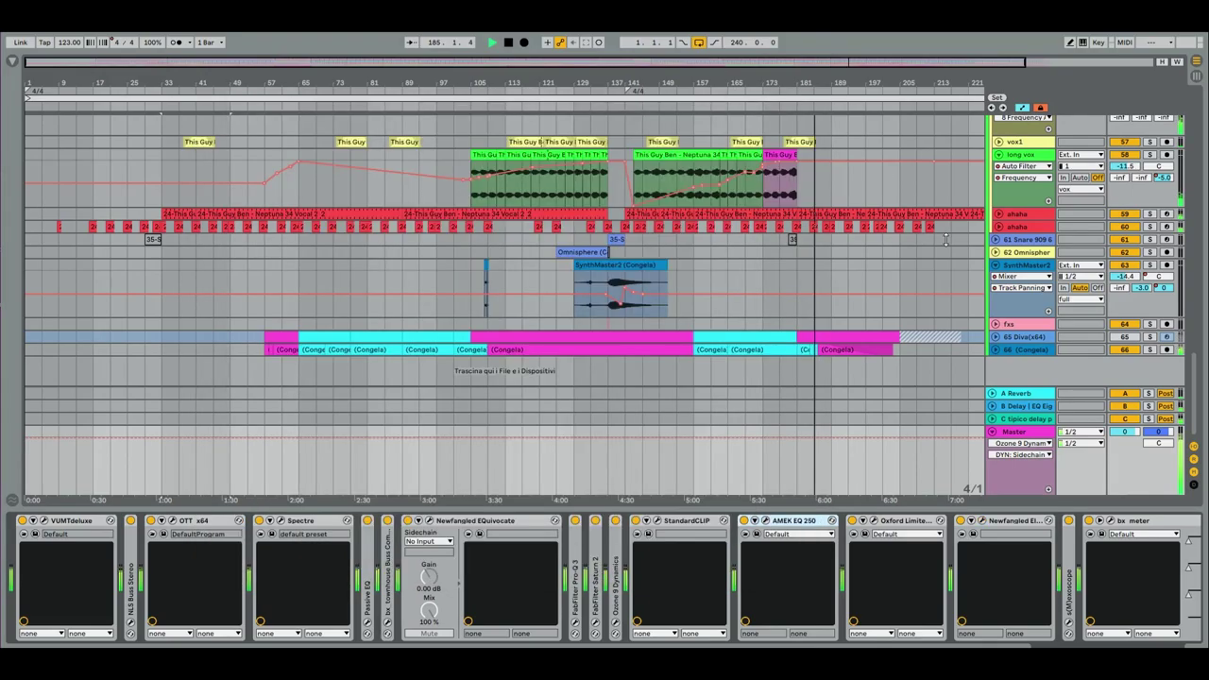
{"action": "double_click", "coordinate": [1025, 523]}
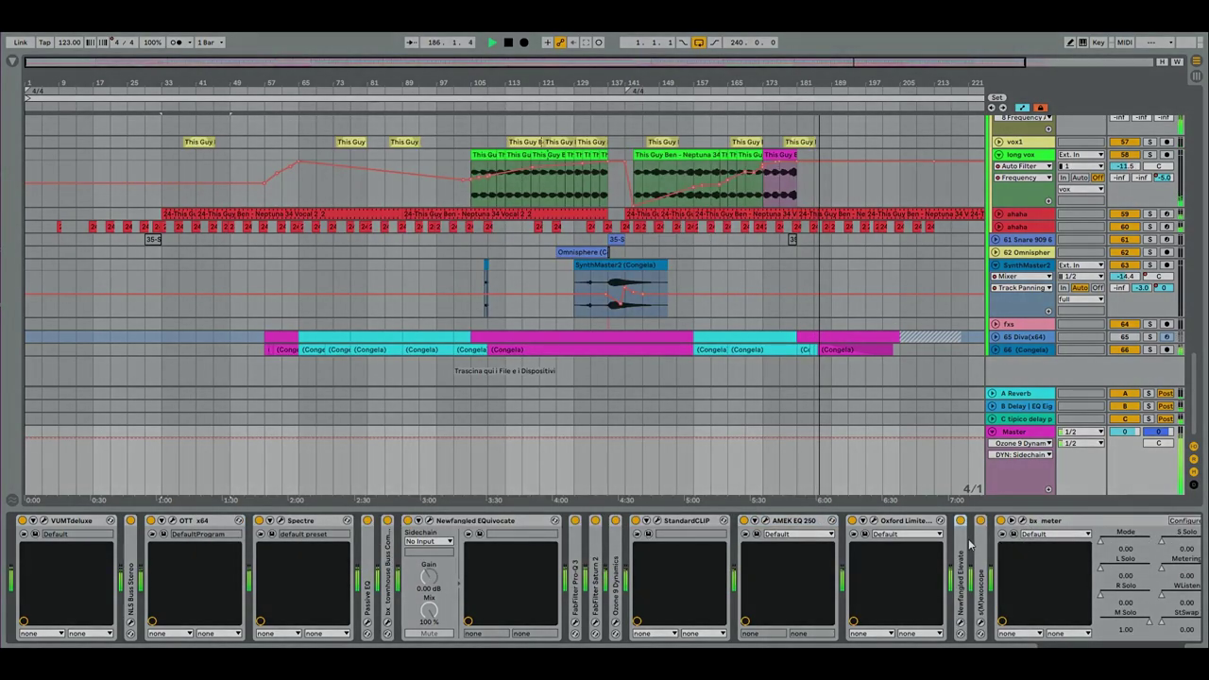